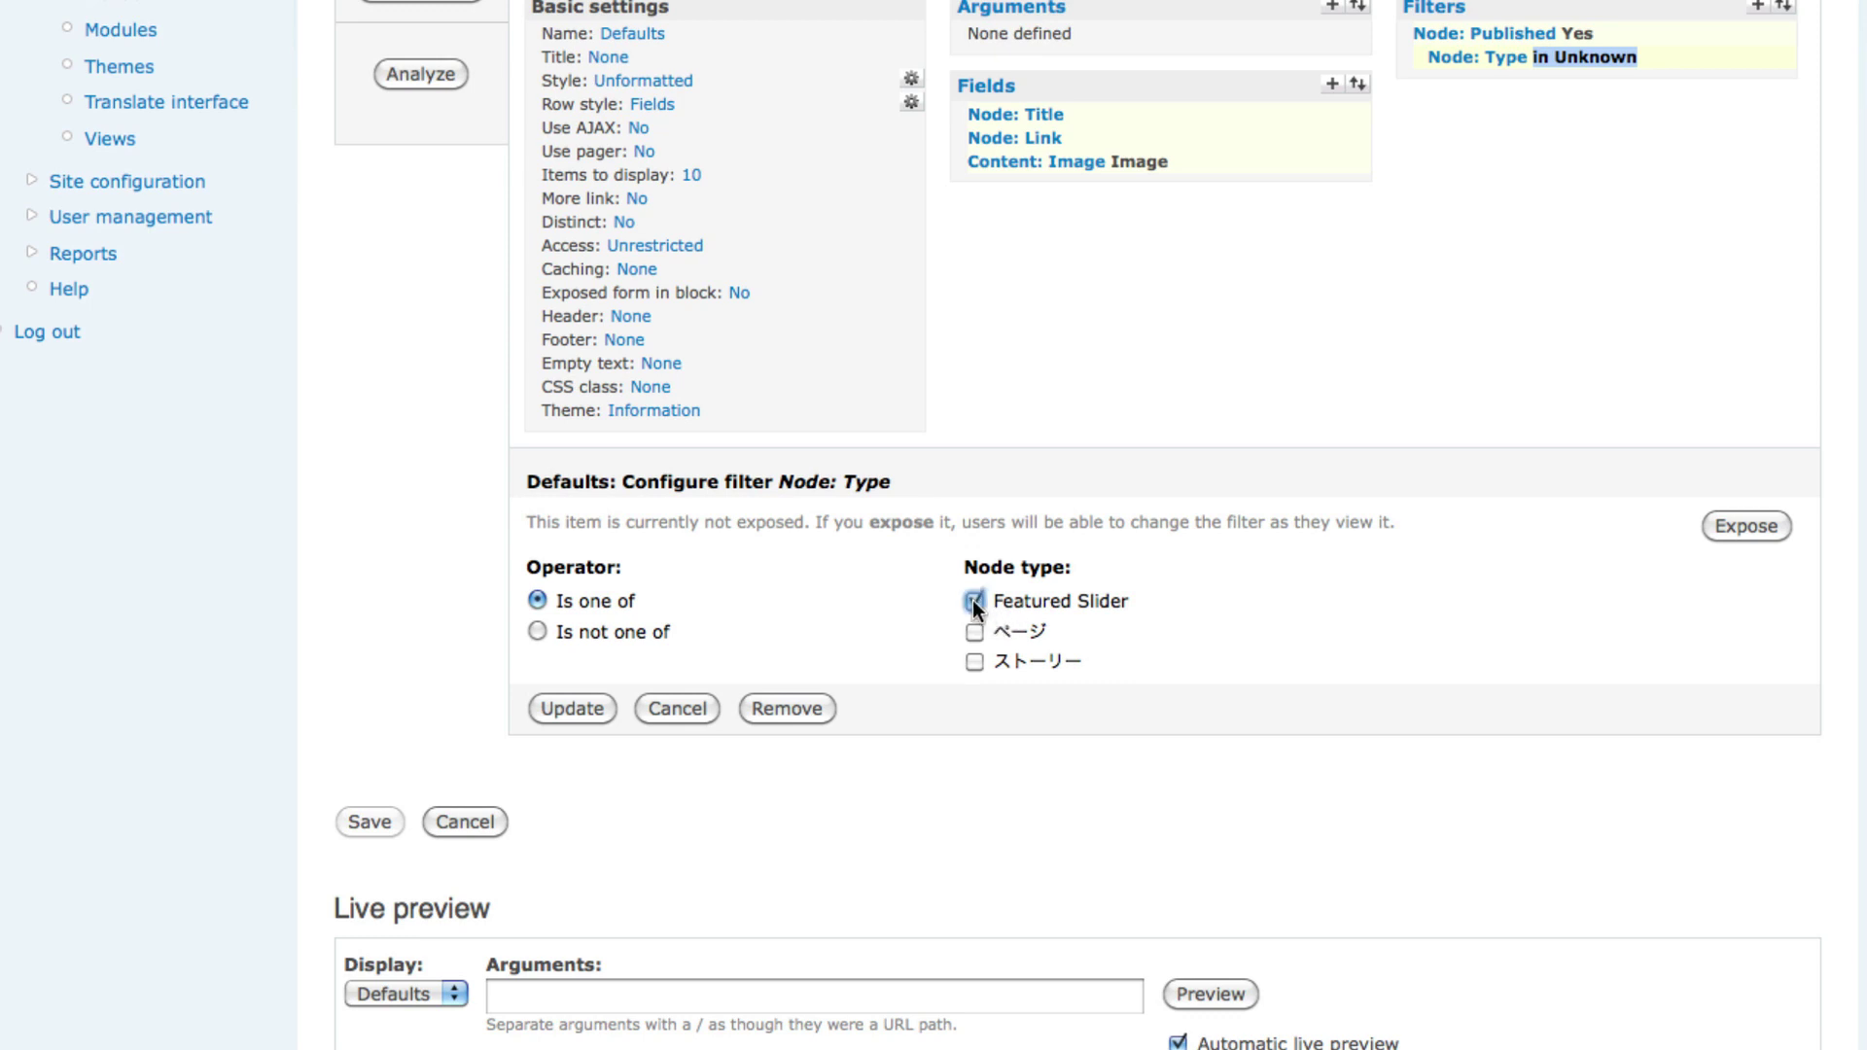
- Restrict the Node type filter to Featured Slider and review the updated live preview
left_click(1174, 608)
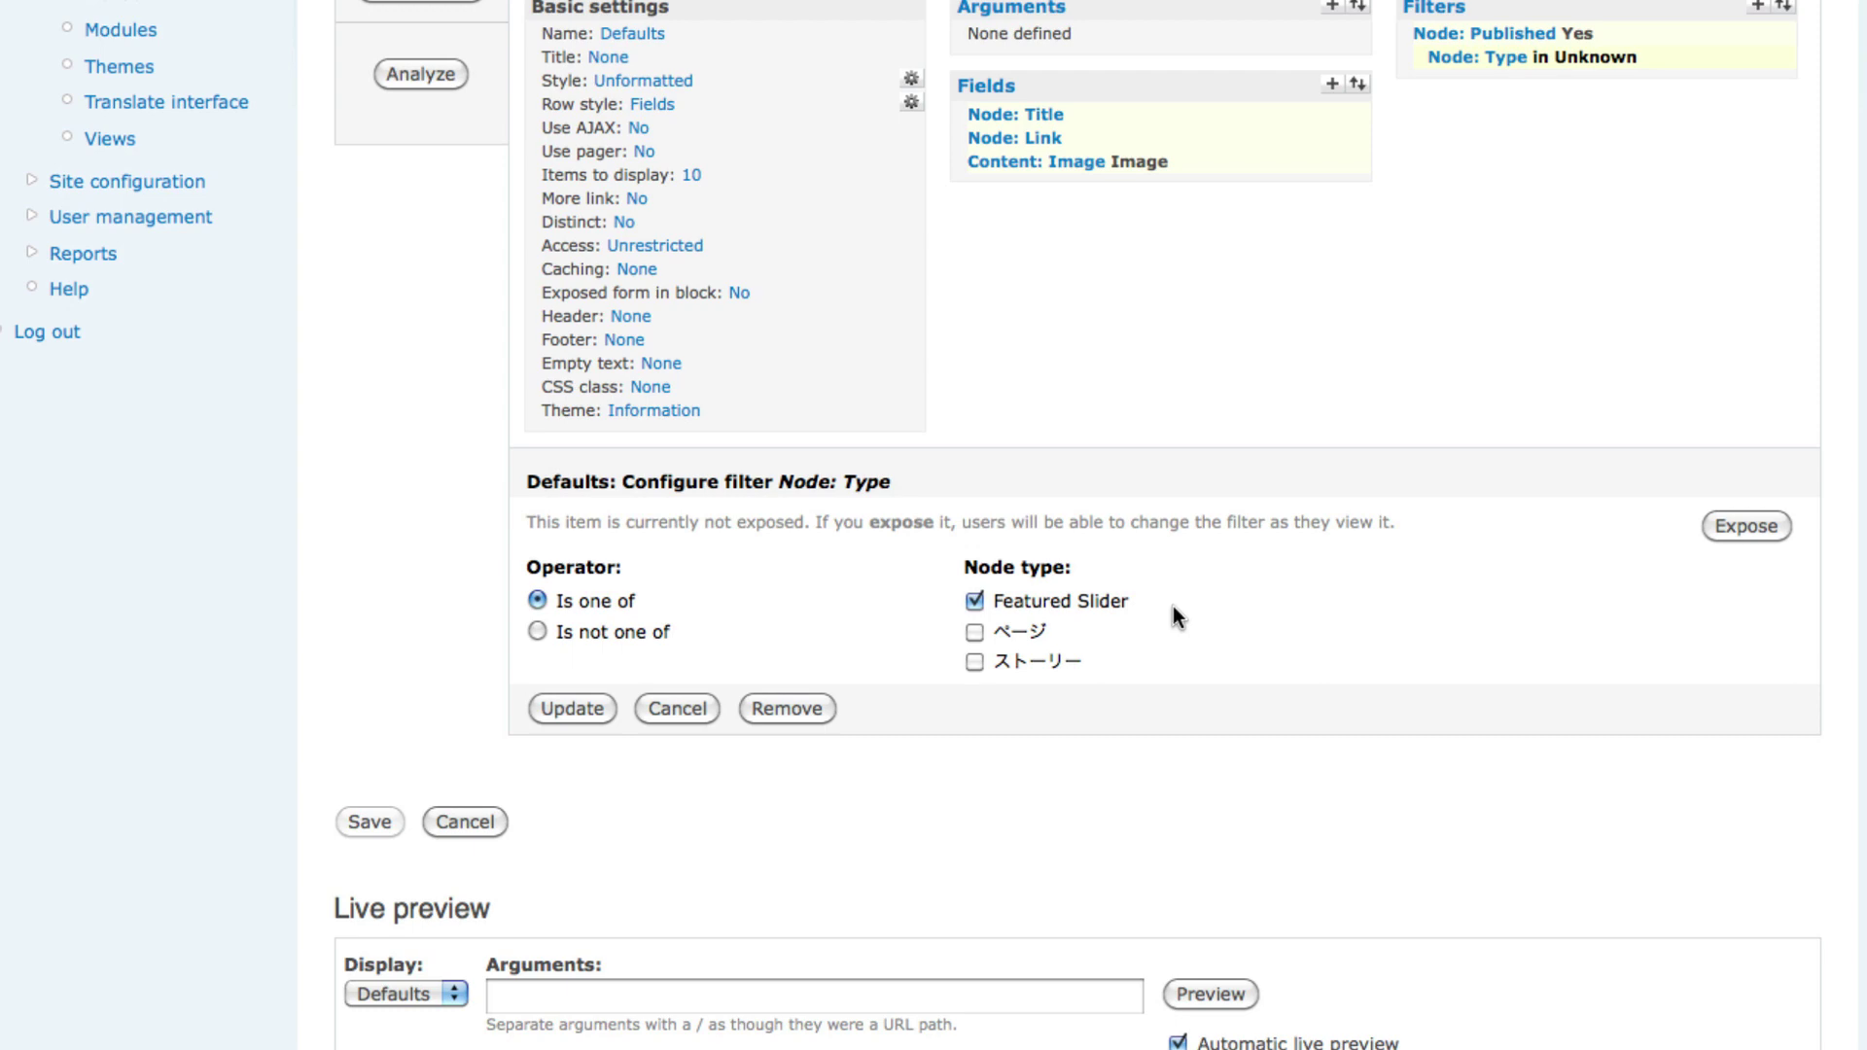
left_click(589, 708)
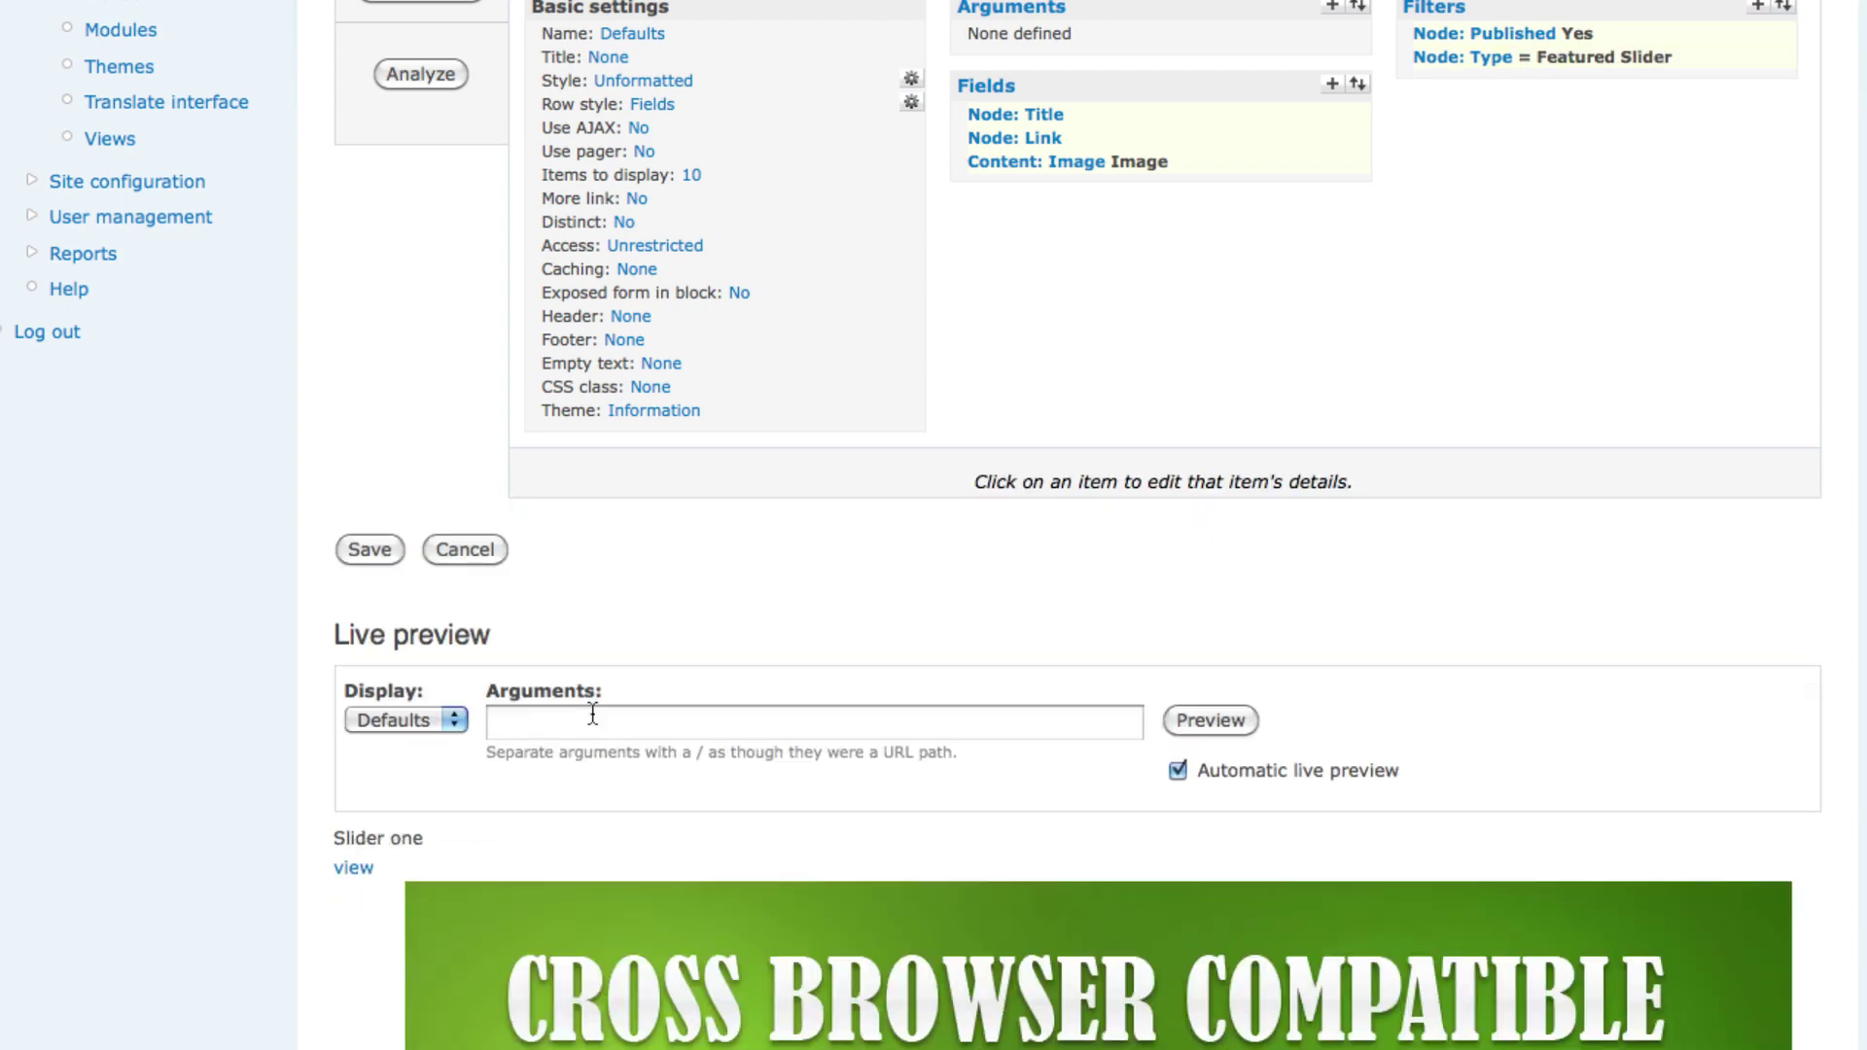
scroll(1274, 560, "down", 5)
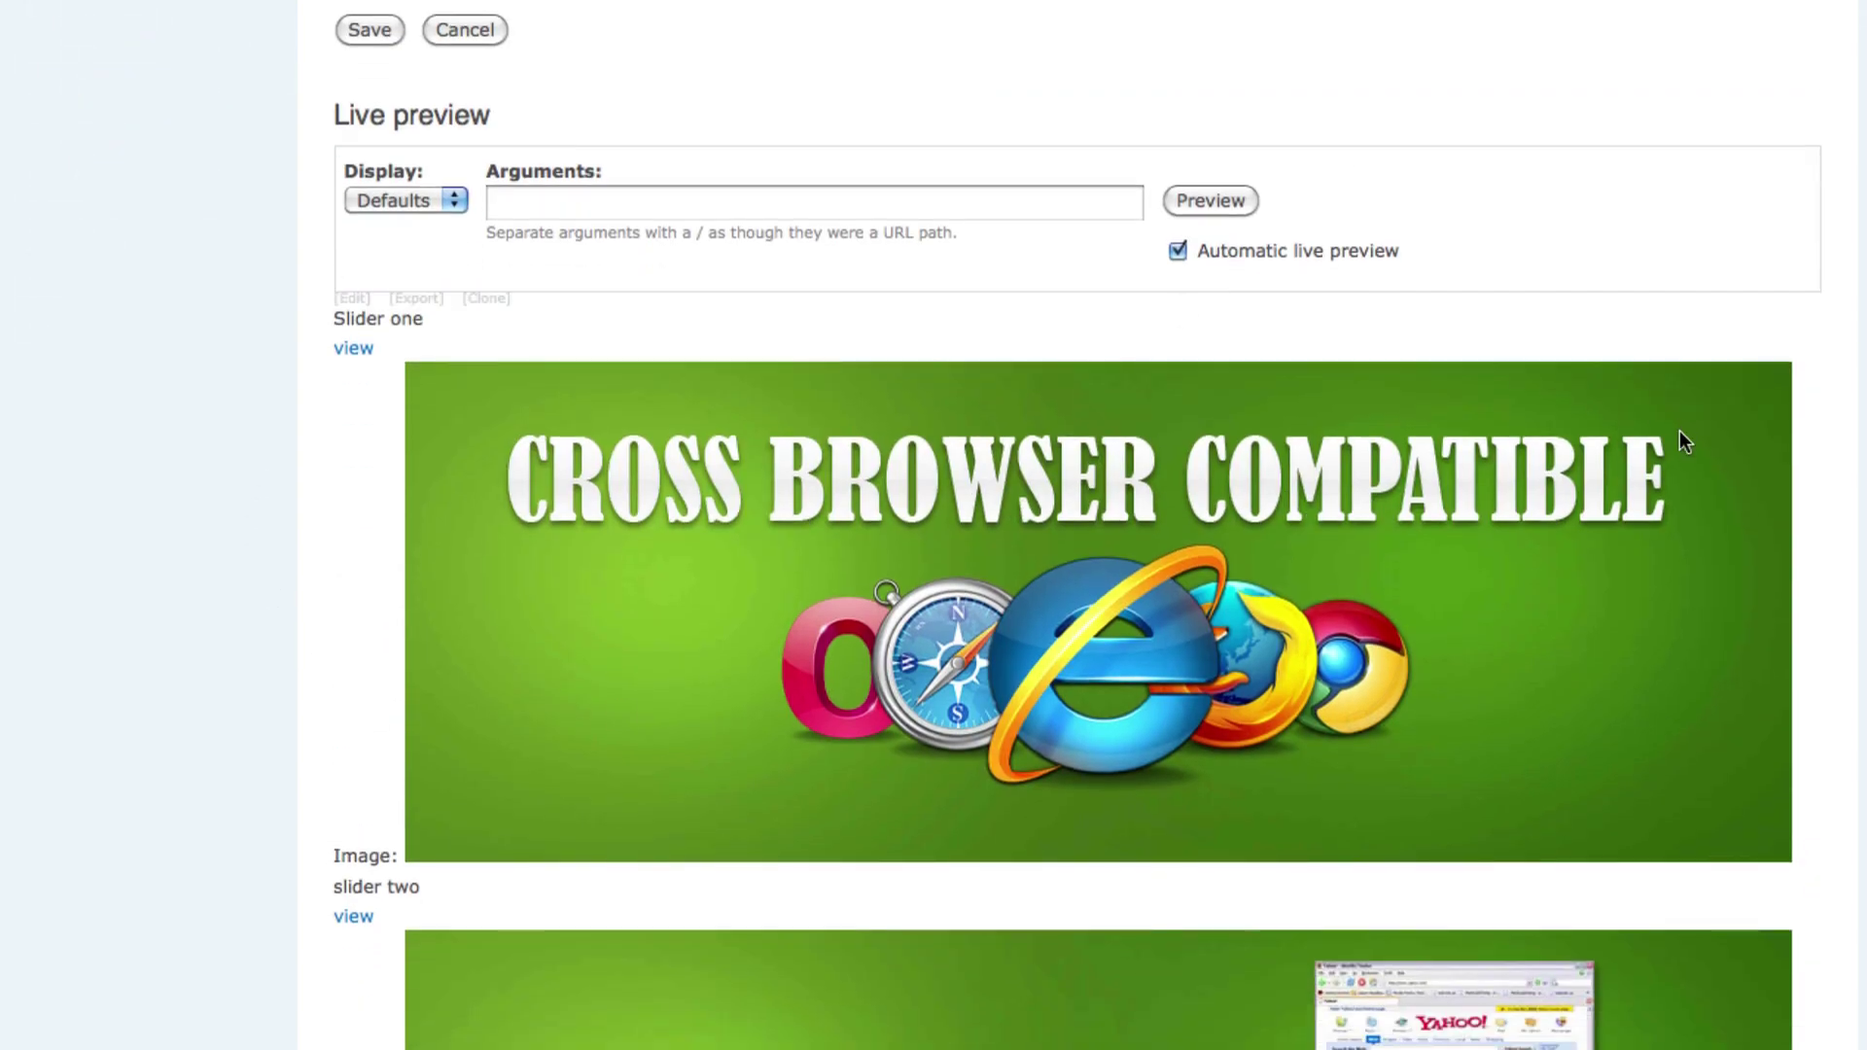
scroll(1671, 498, "down", 4)
scroll(1672, 517, "up", 12)
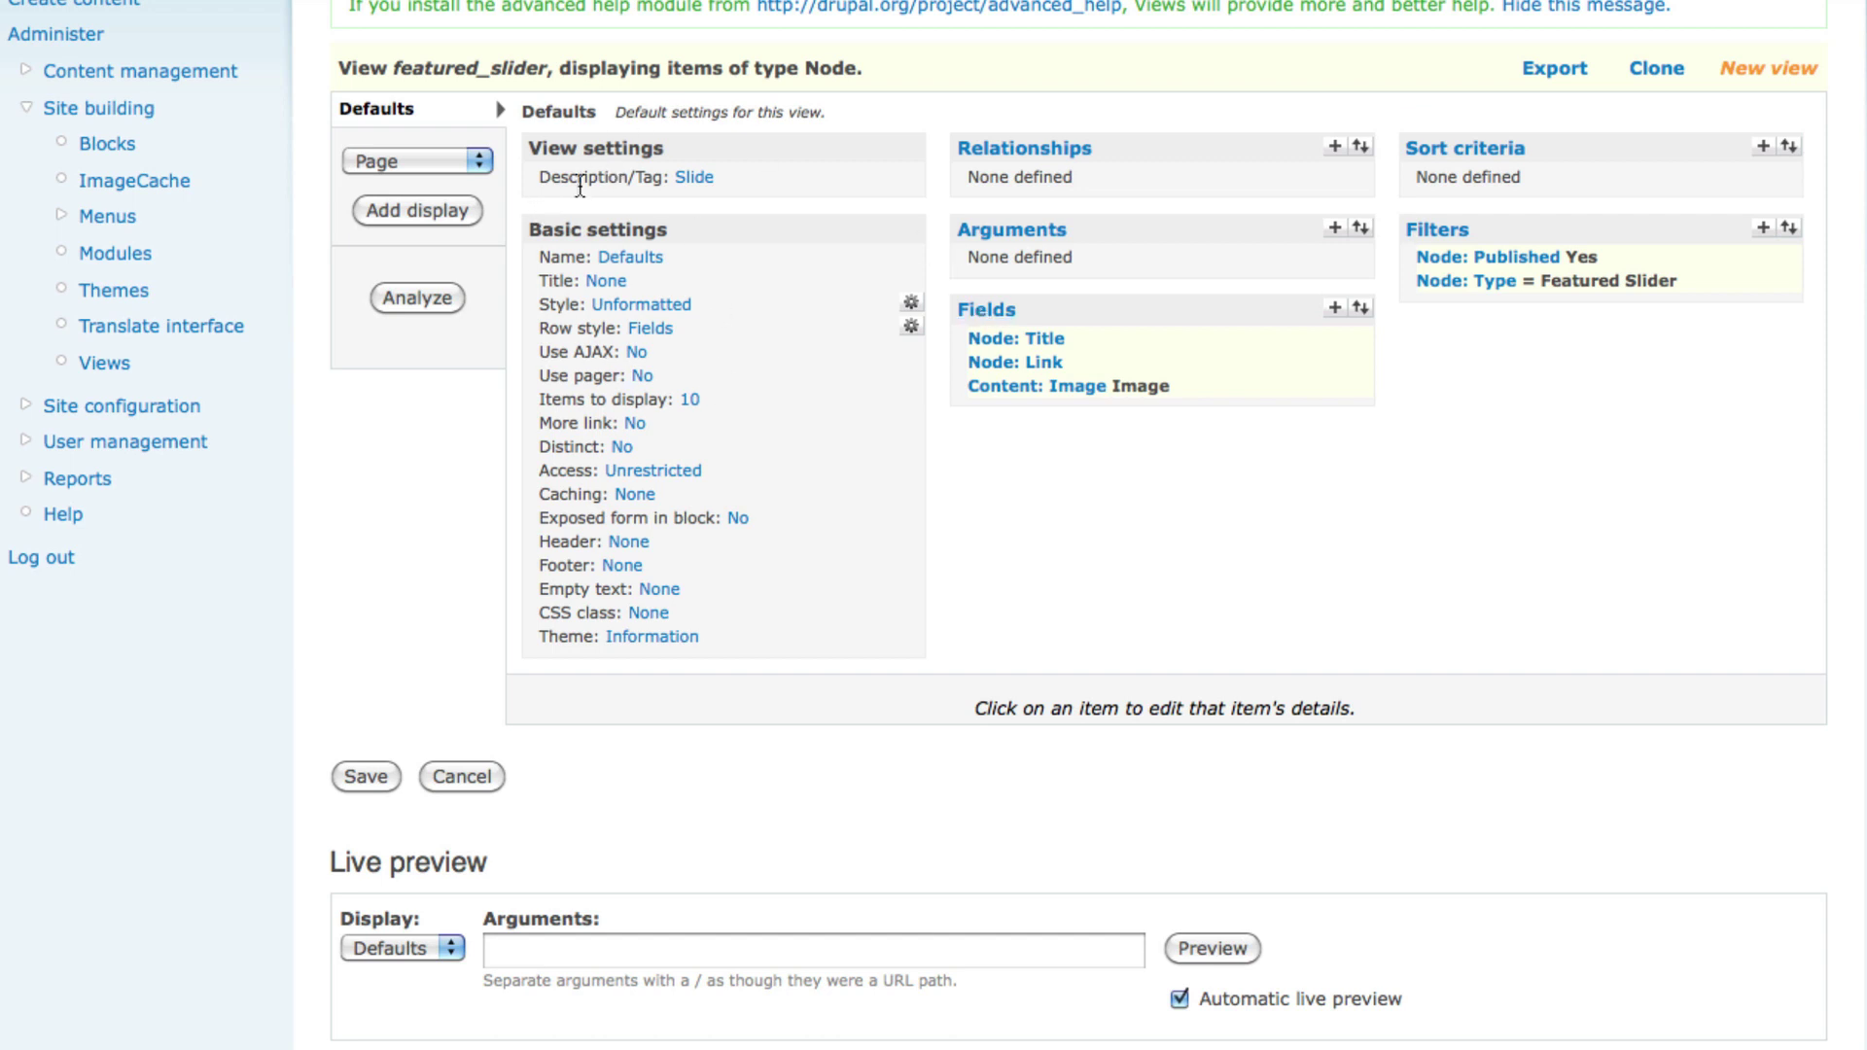
- Switch the featured_slider view style from Unformatted to Views Nivo Slider
left_click_drag(540, 236, 673, 236)
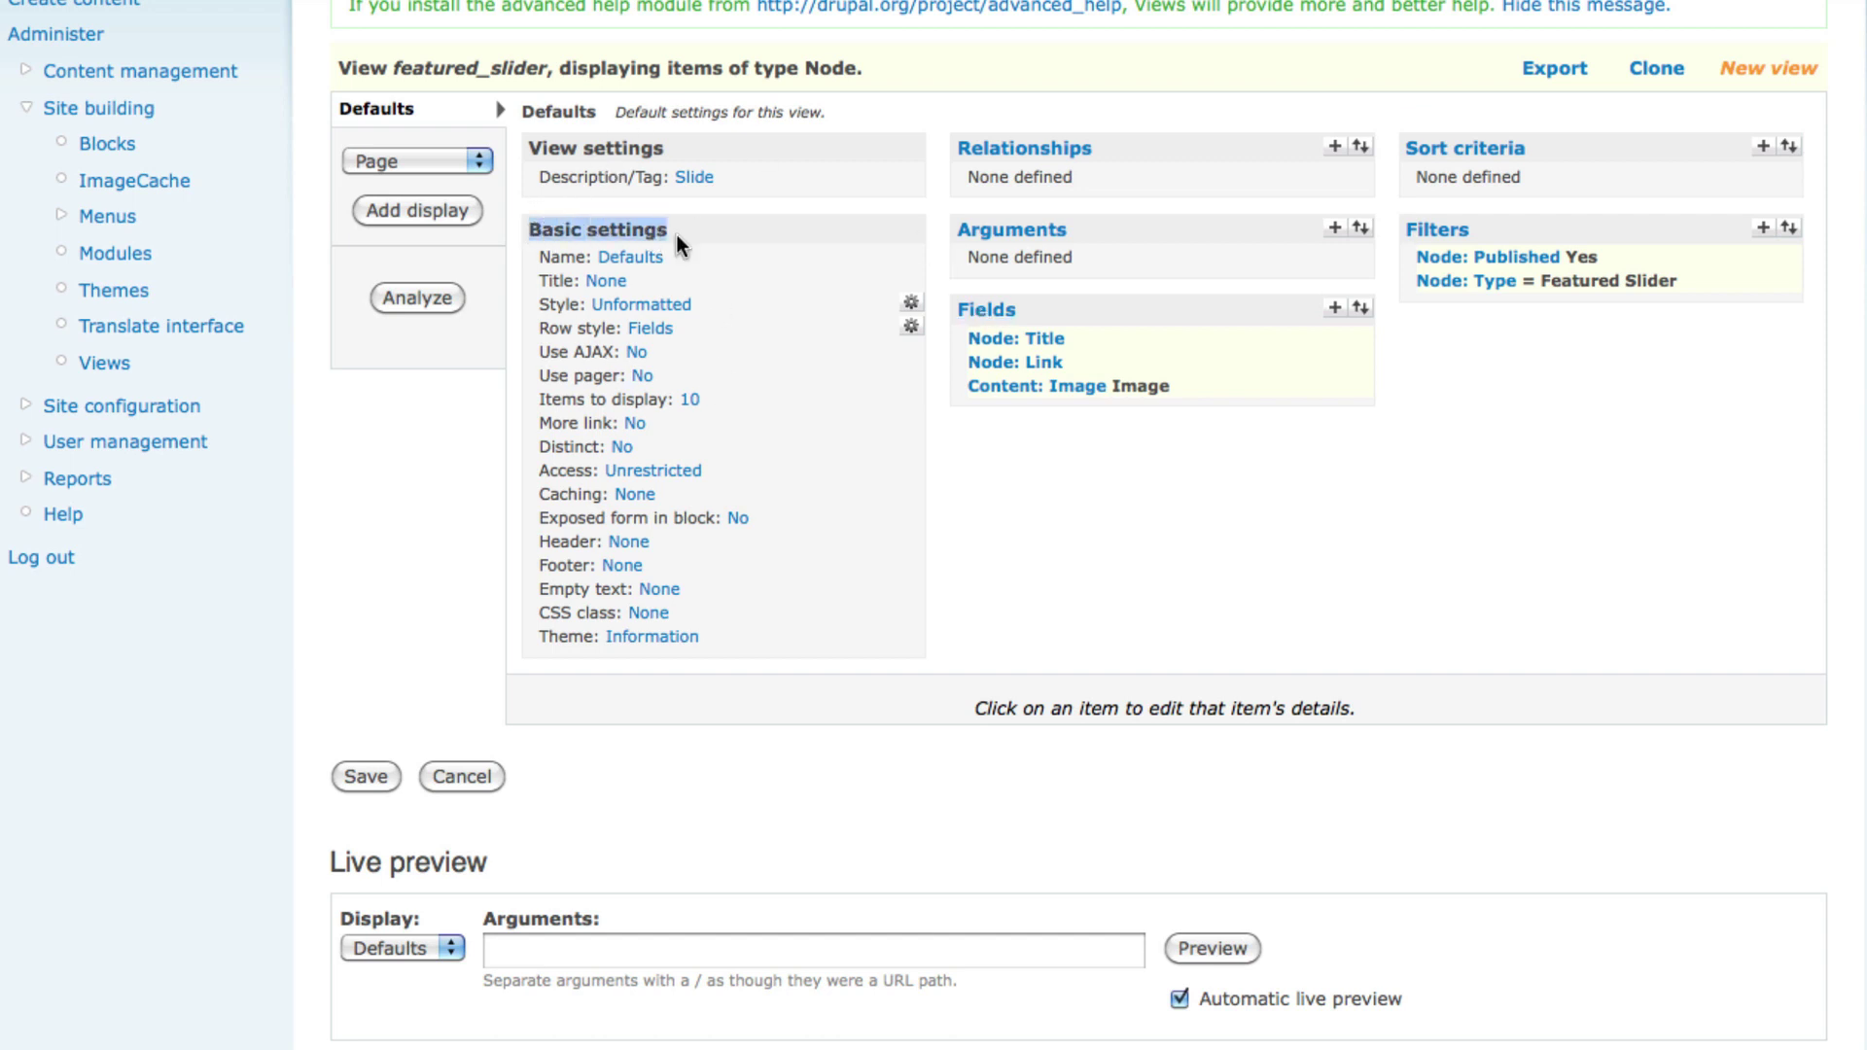
left_click(648, 309)
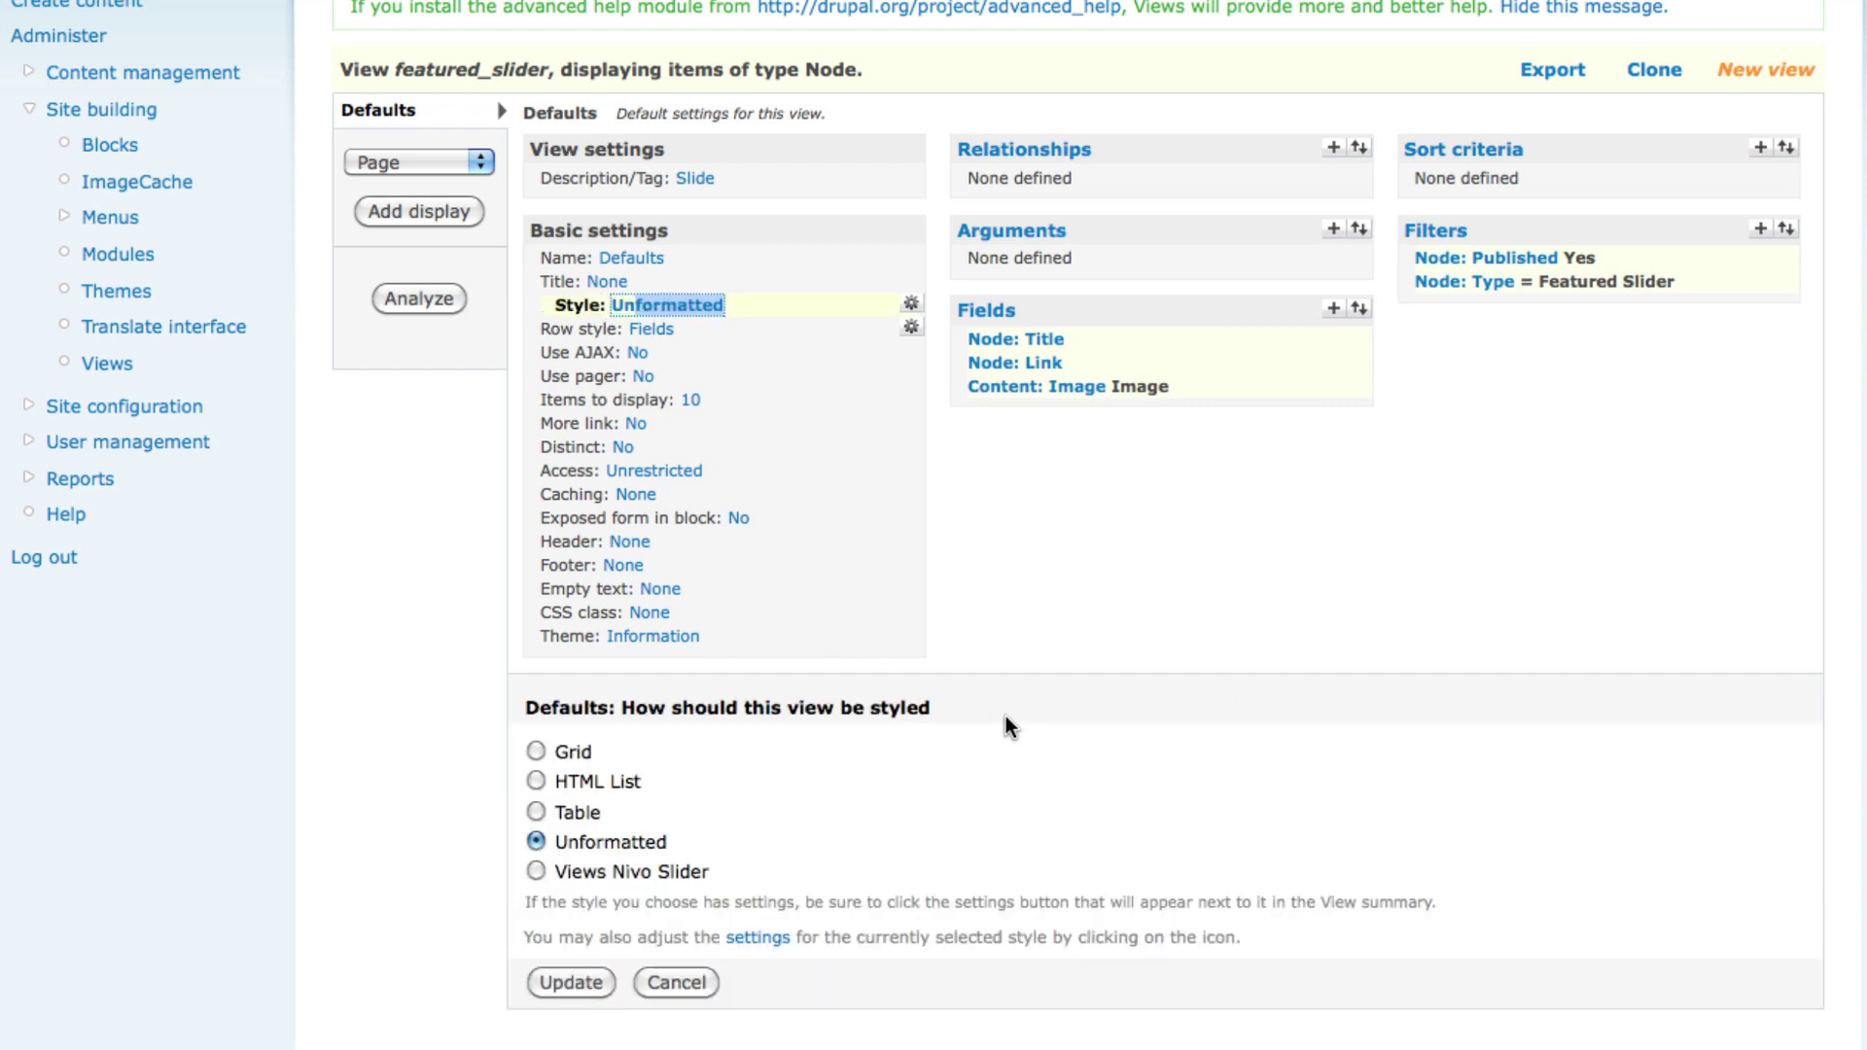
scroll(685, 731, "down", 1)
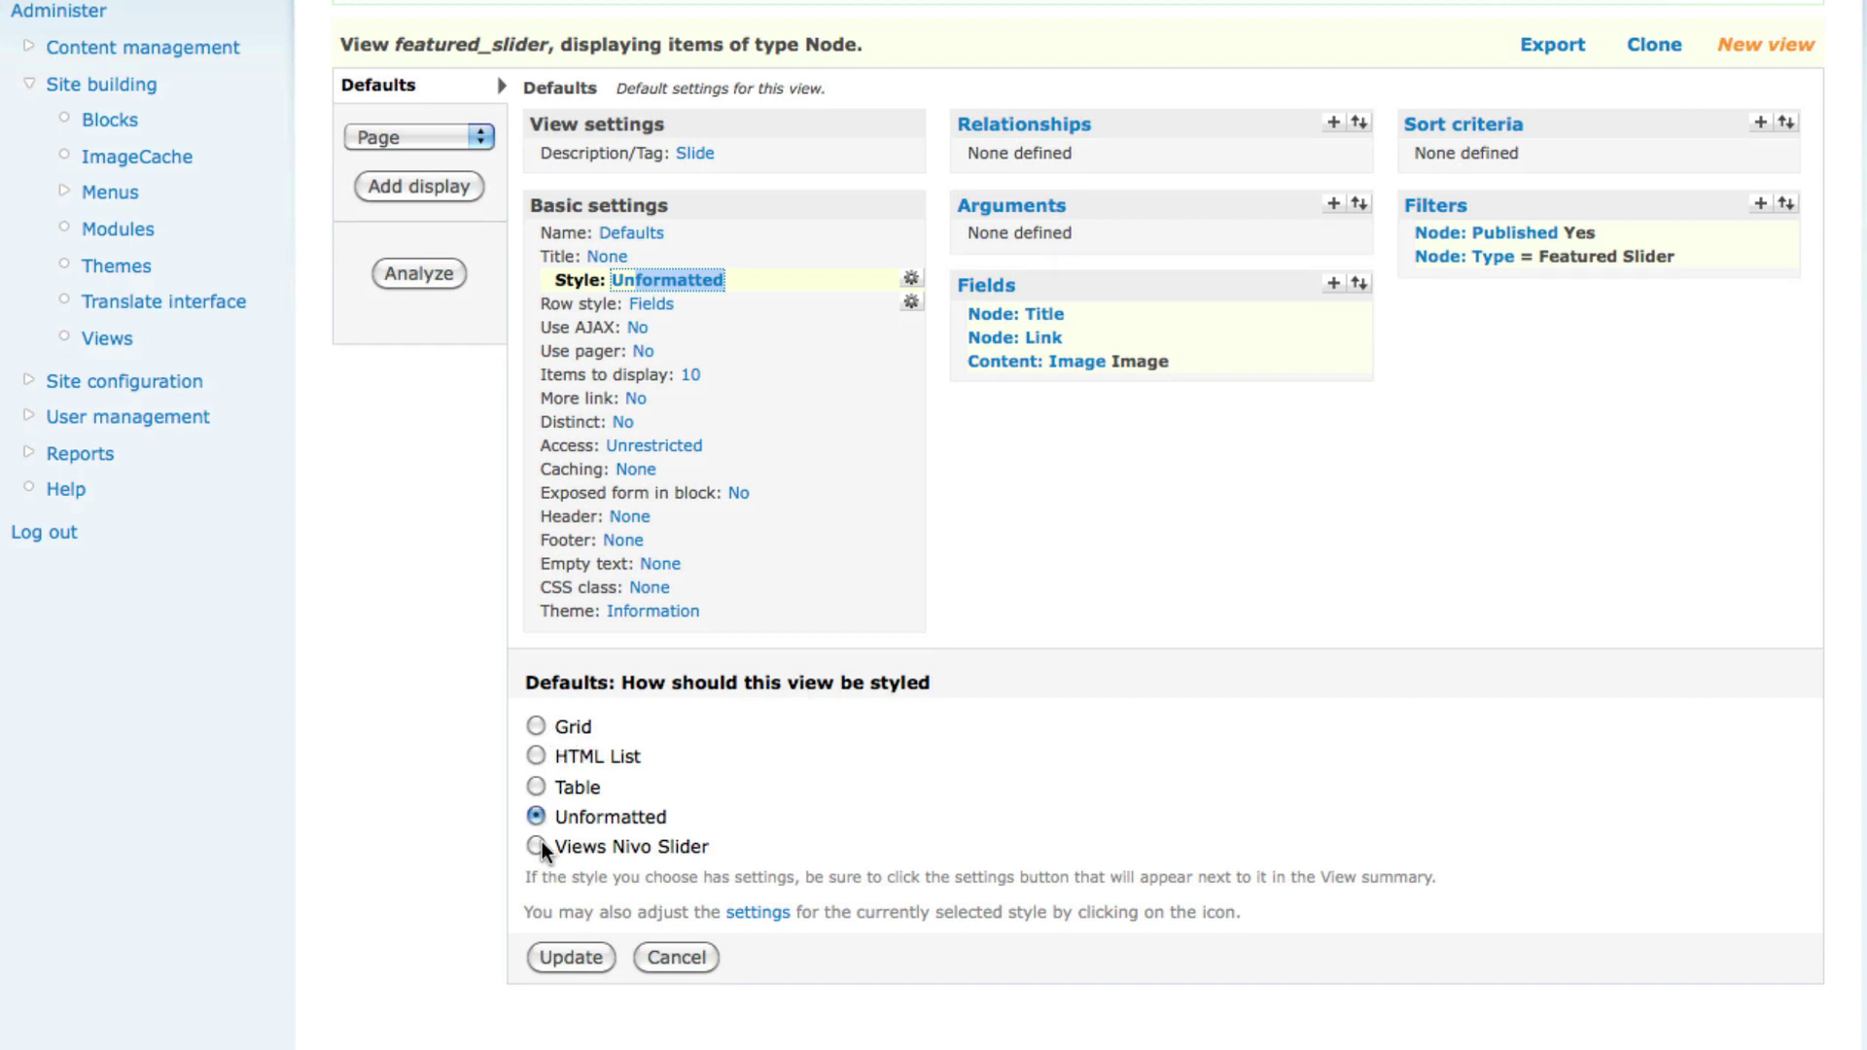
scroll(699, 779, "down", 3)
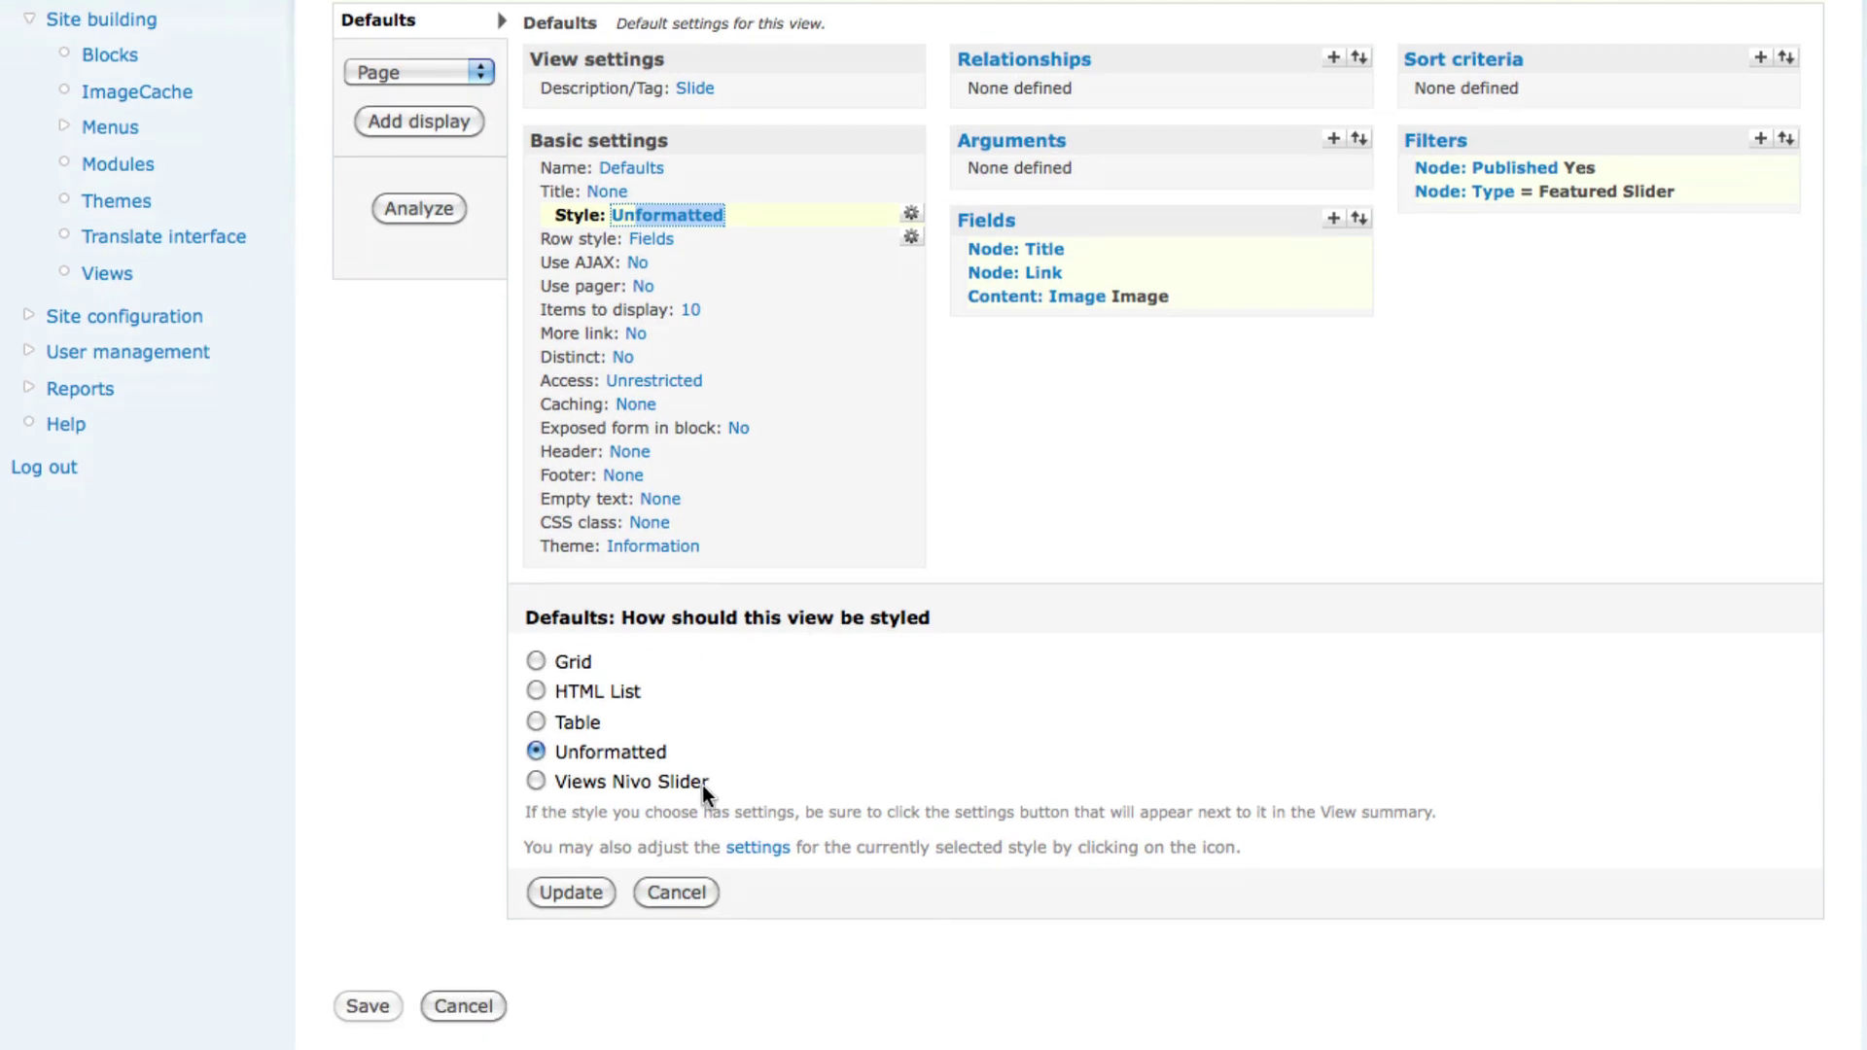
left_click(536, 782)
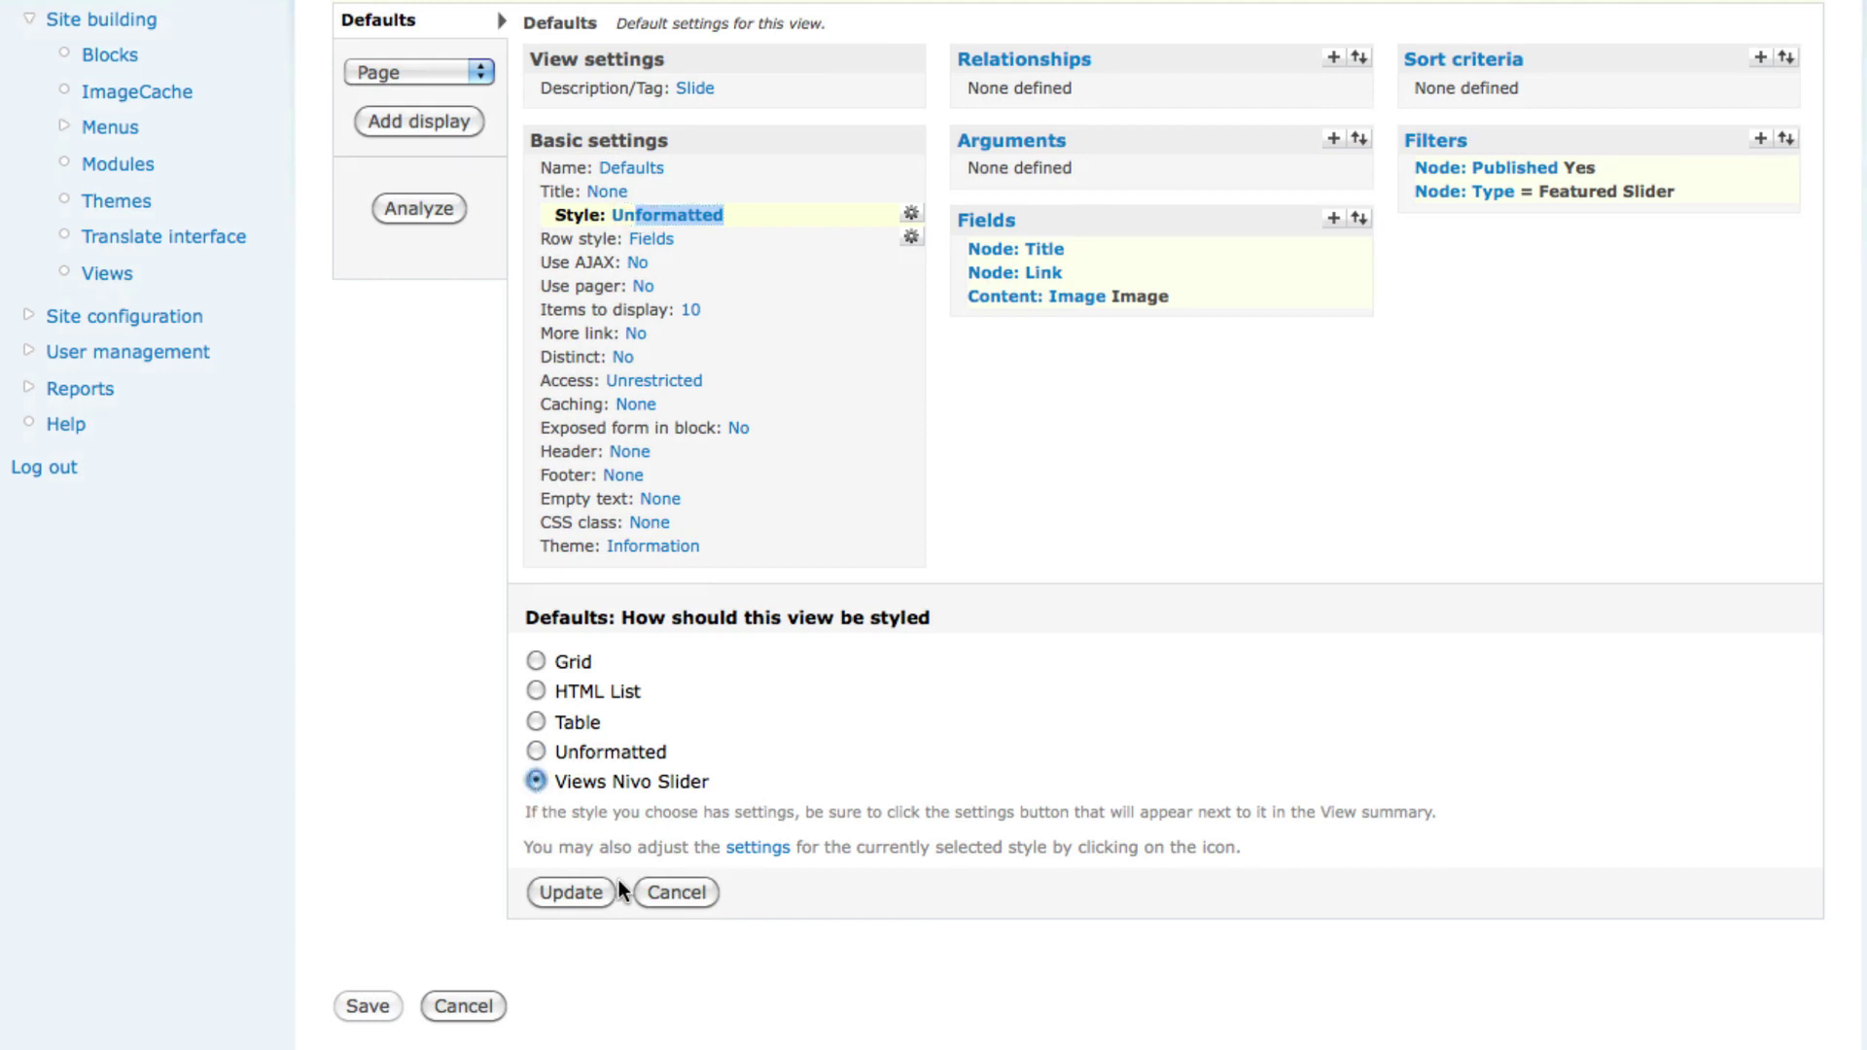
- Apply the Views Nivo Slider style and keep full_size as the Image field preset
left_click(572, 892)
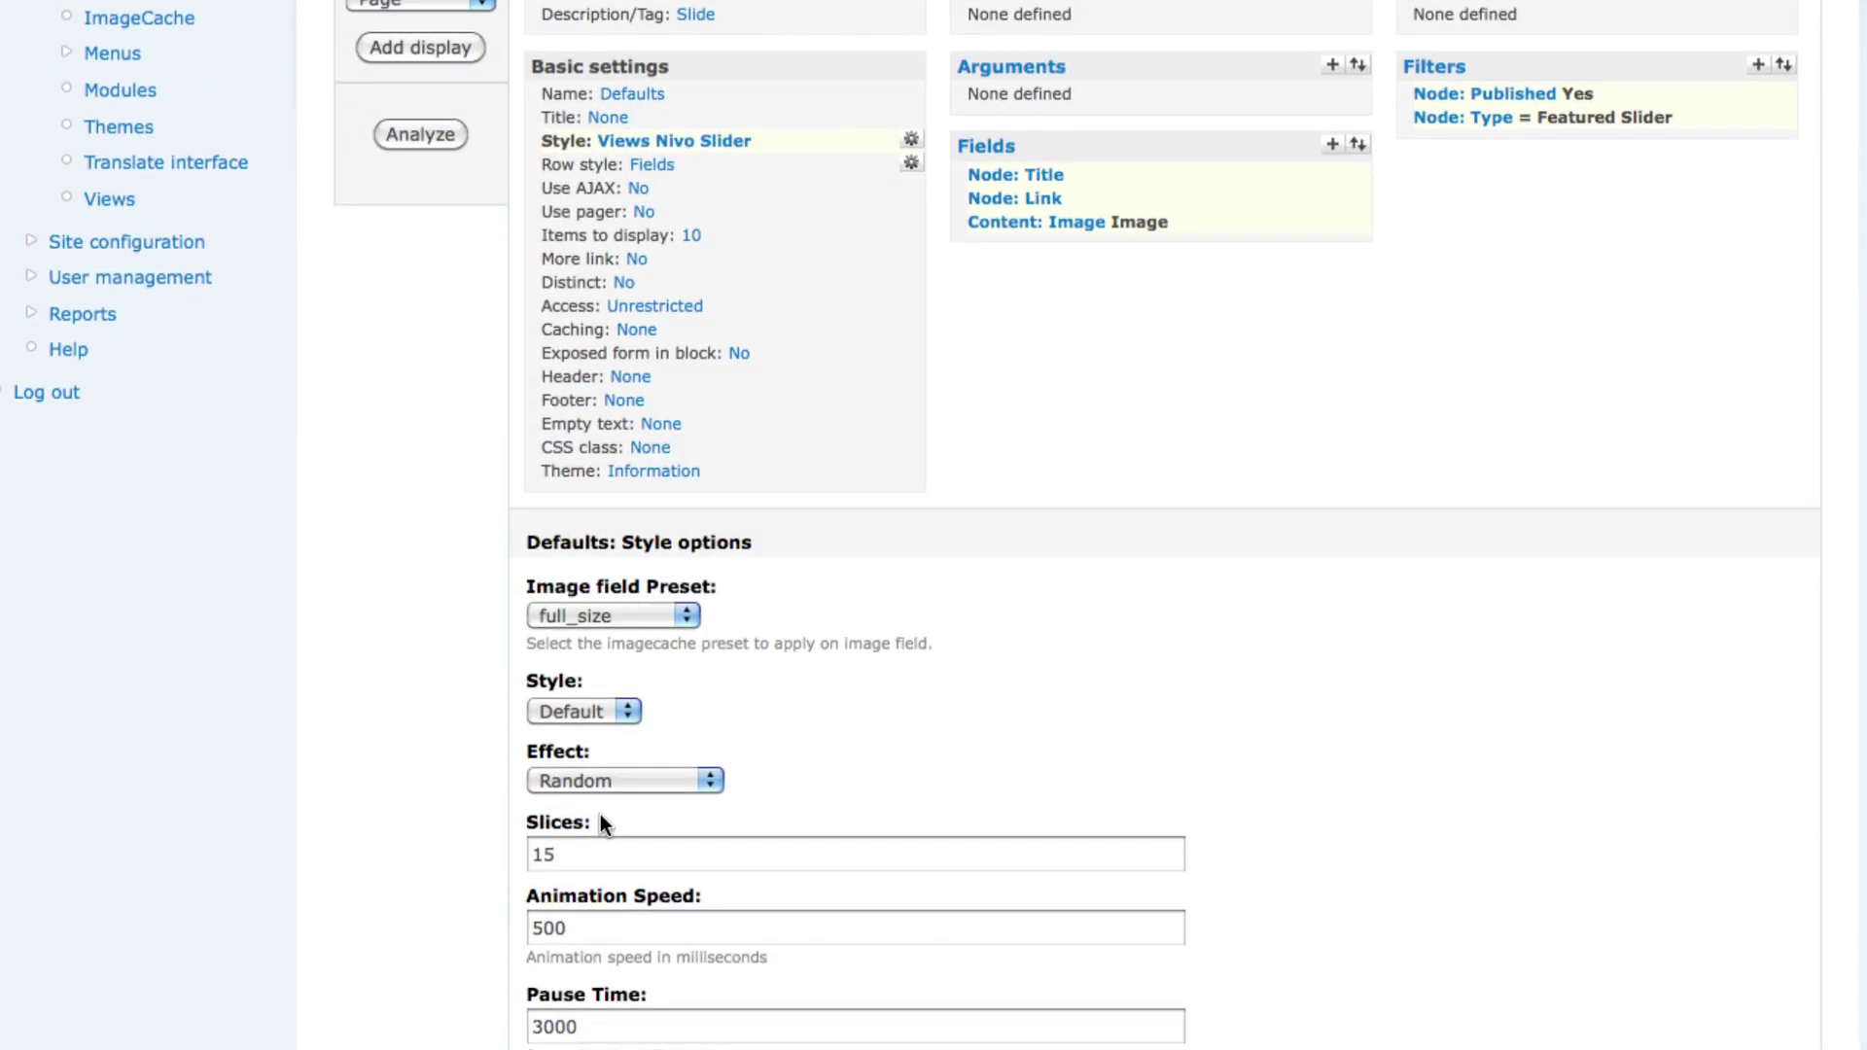
scroll(1164, 498, "down", 3)
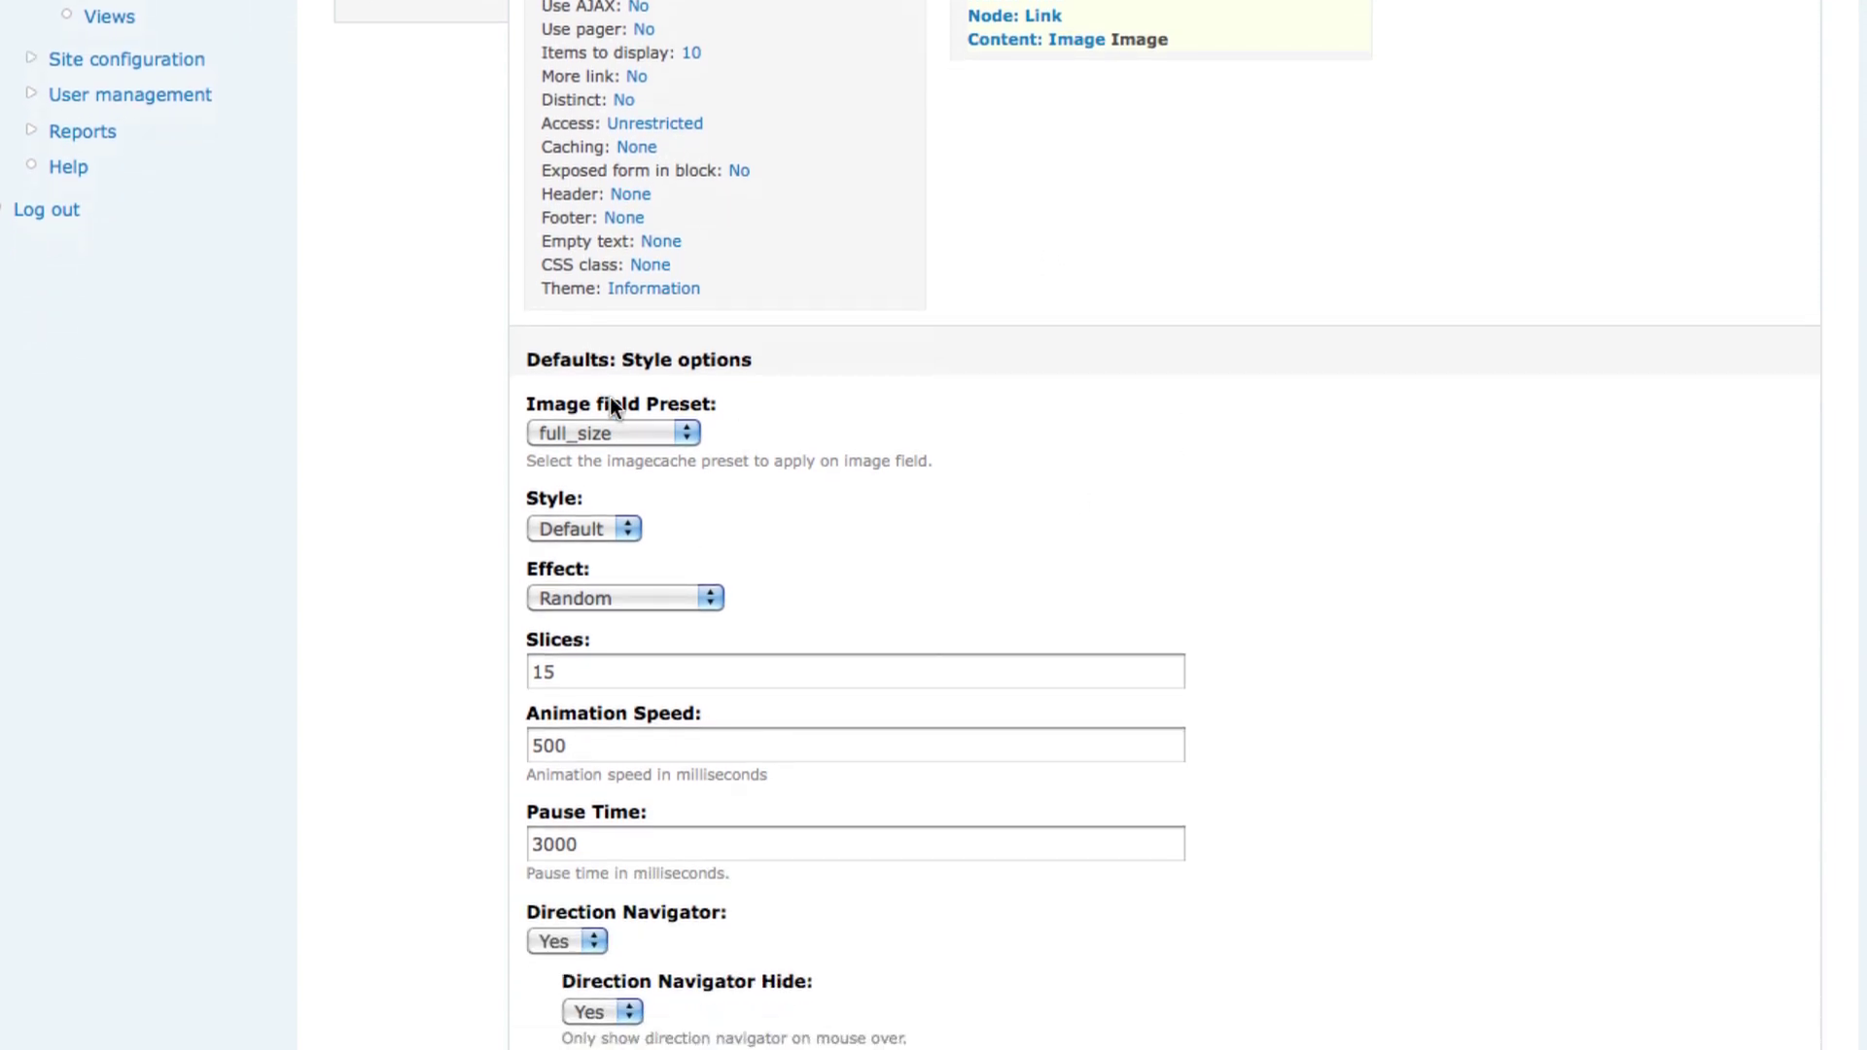
scroll(1409, 558, "down", 3)
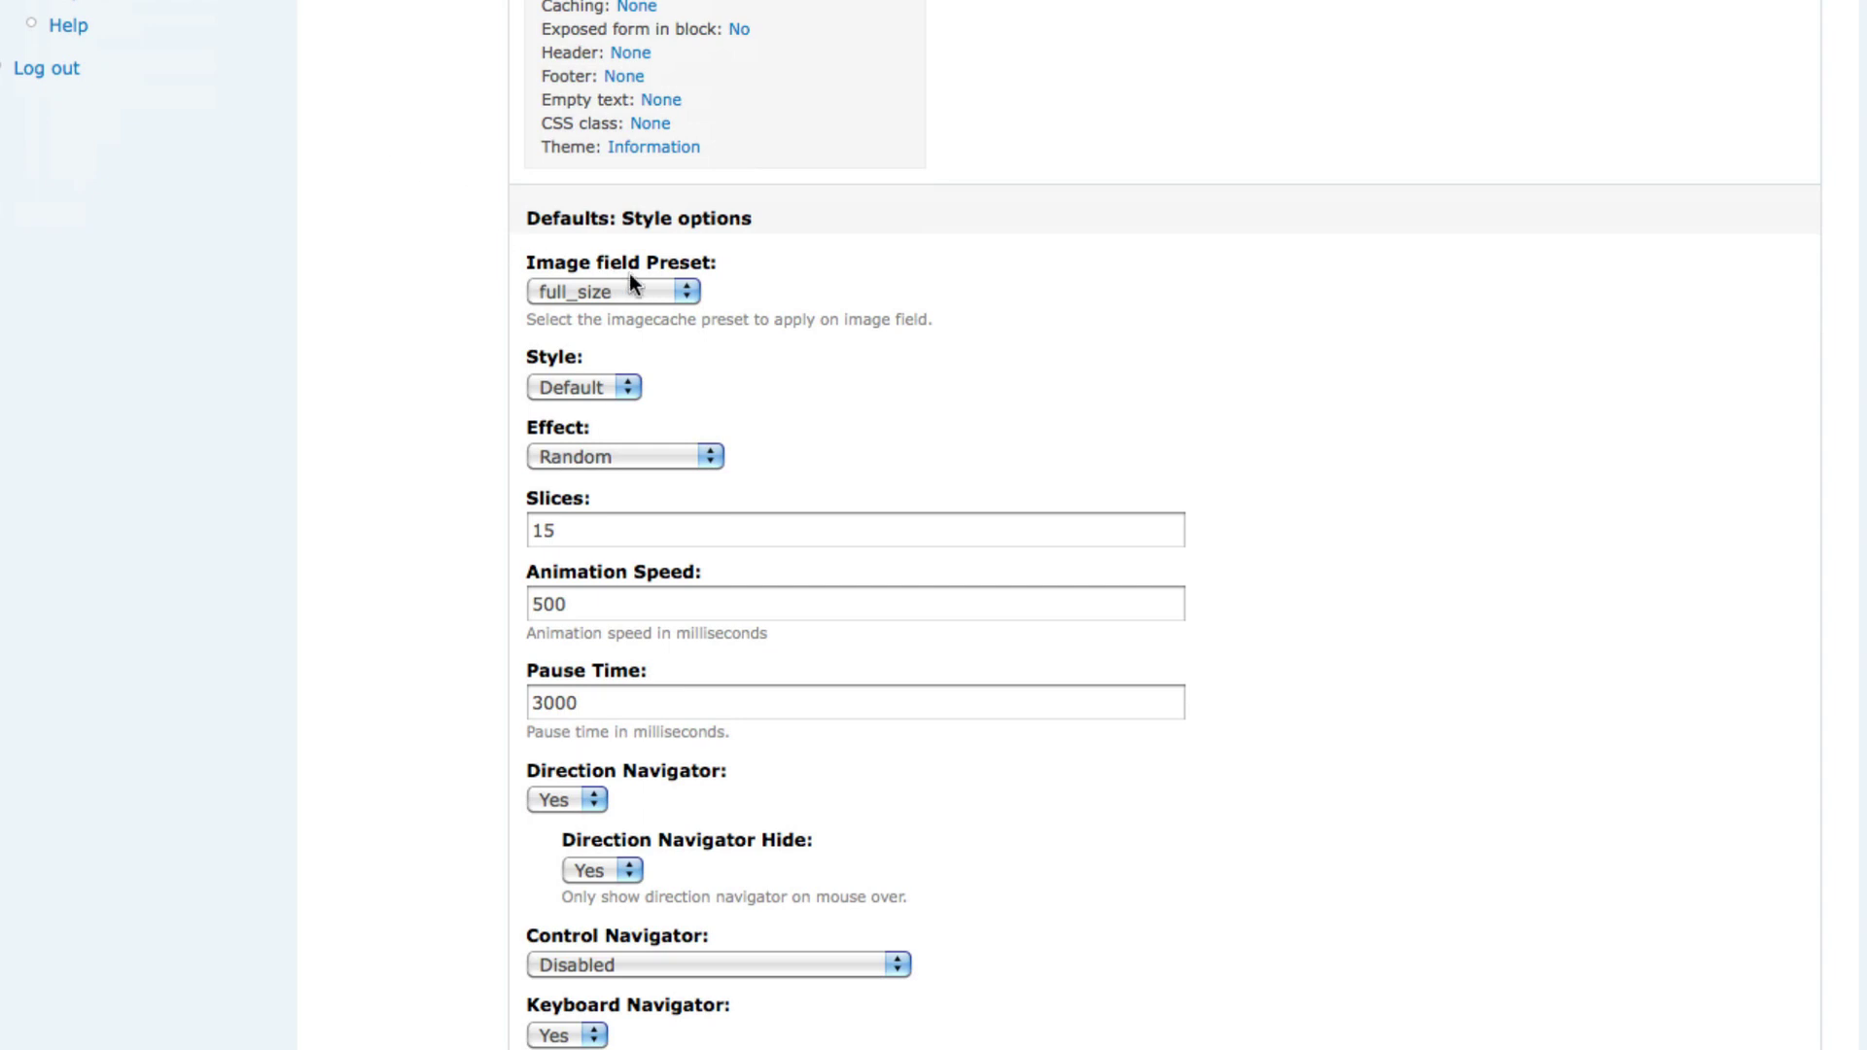
left_click(683, 290)
left_click(753, 292)
left_click(799, 296)
left_click_drag(516, 260, 726, 262)
left_click(801, 283)
scroll(801, 284, "down", 1)
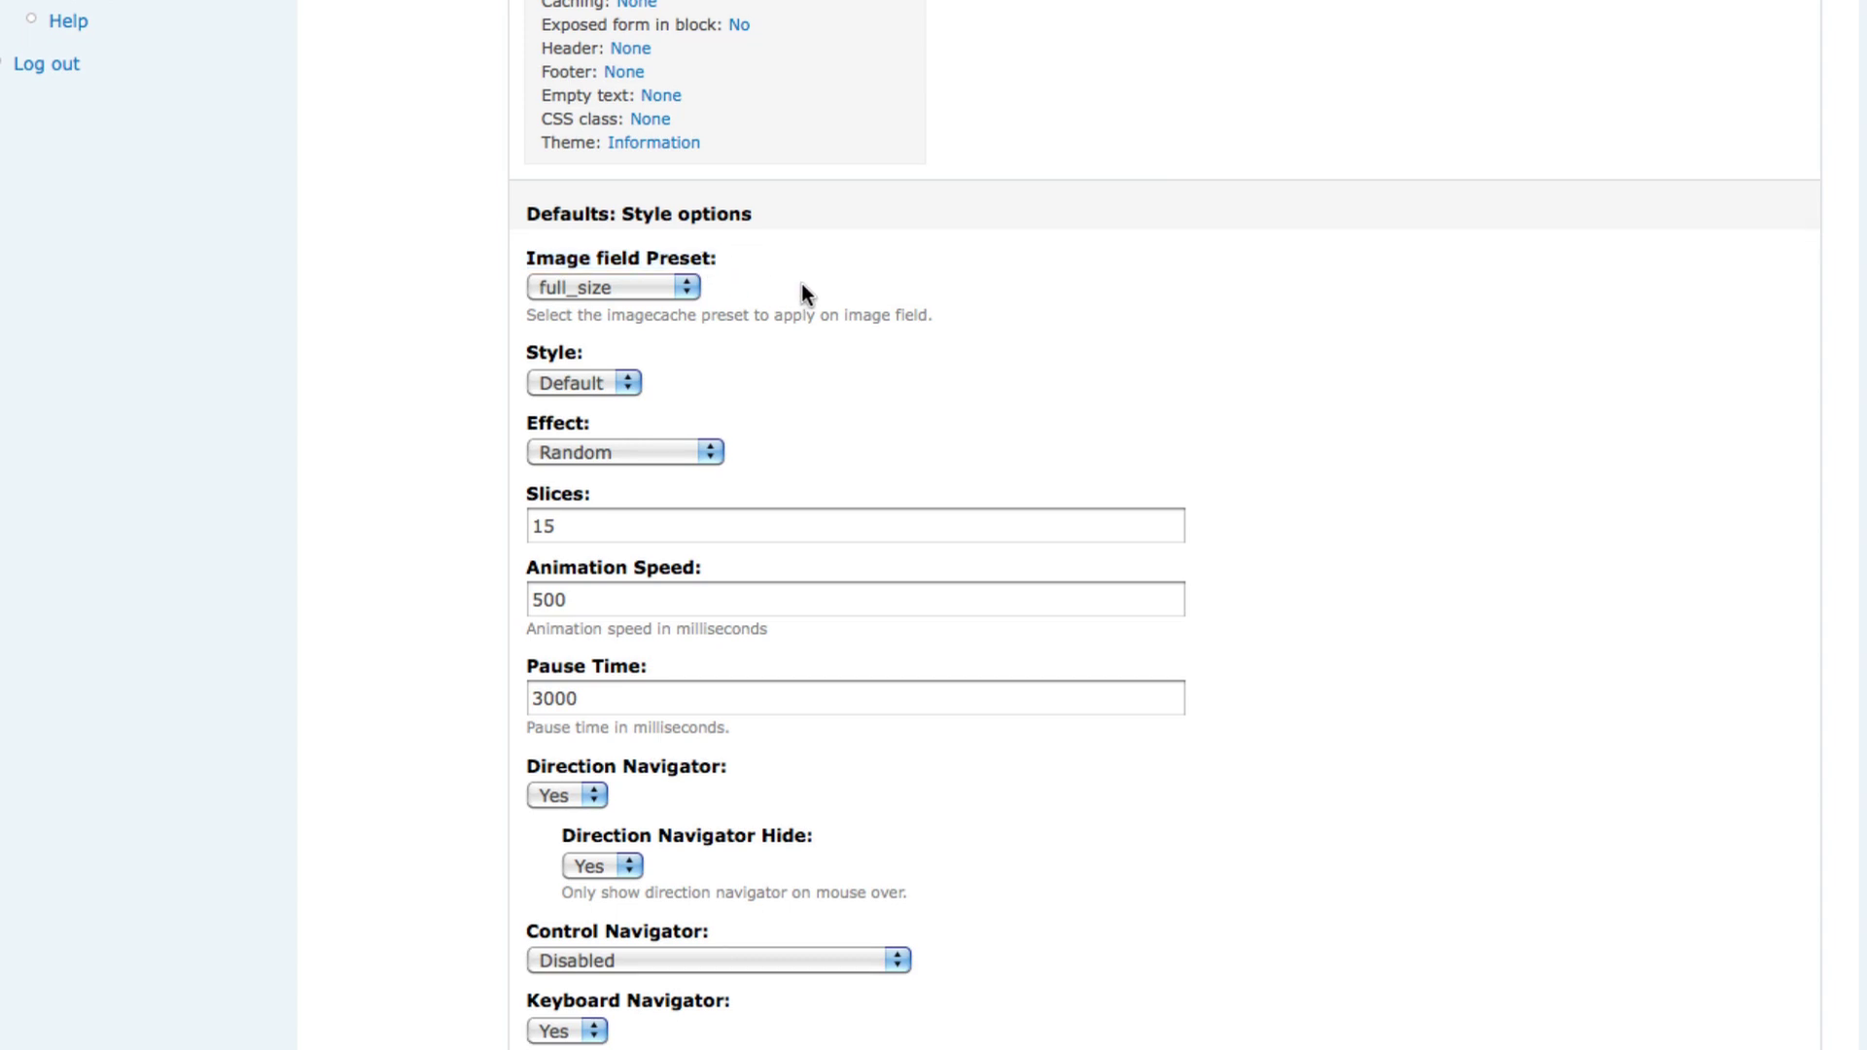
left_click(689, 289)
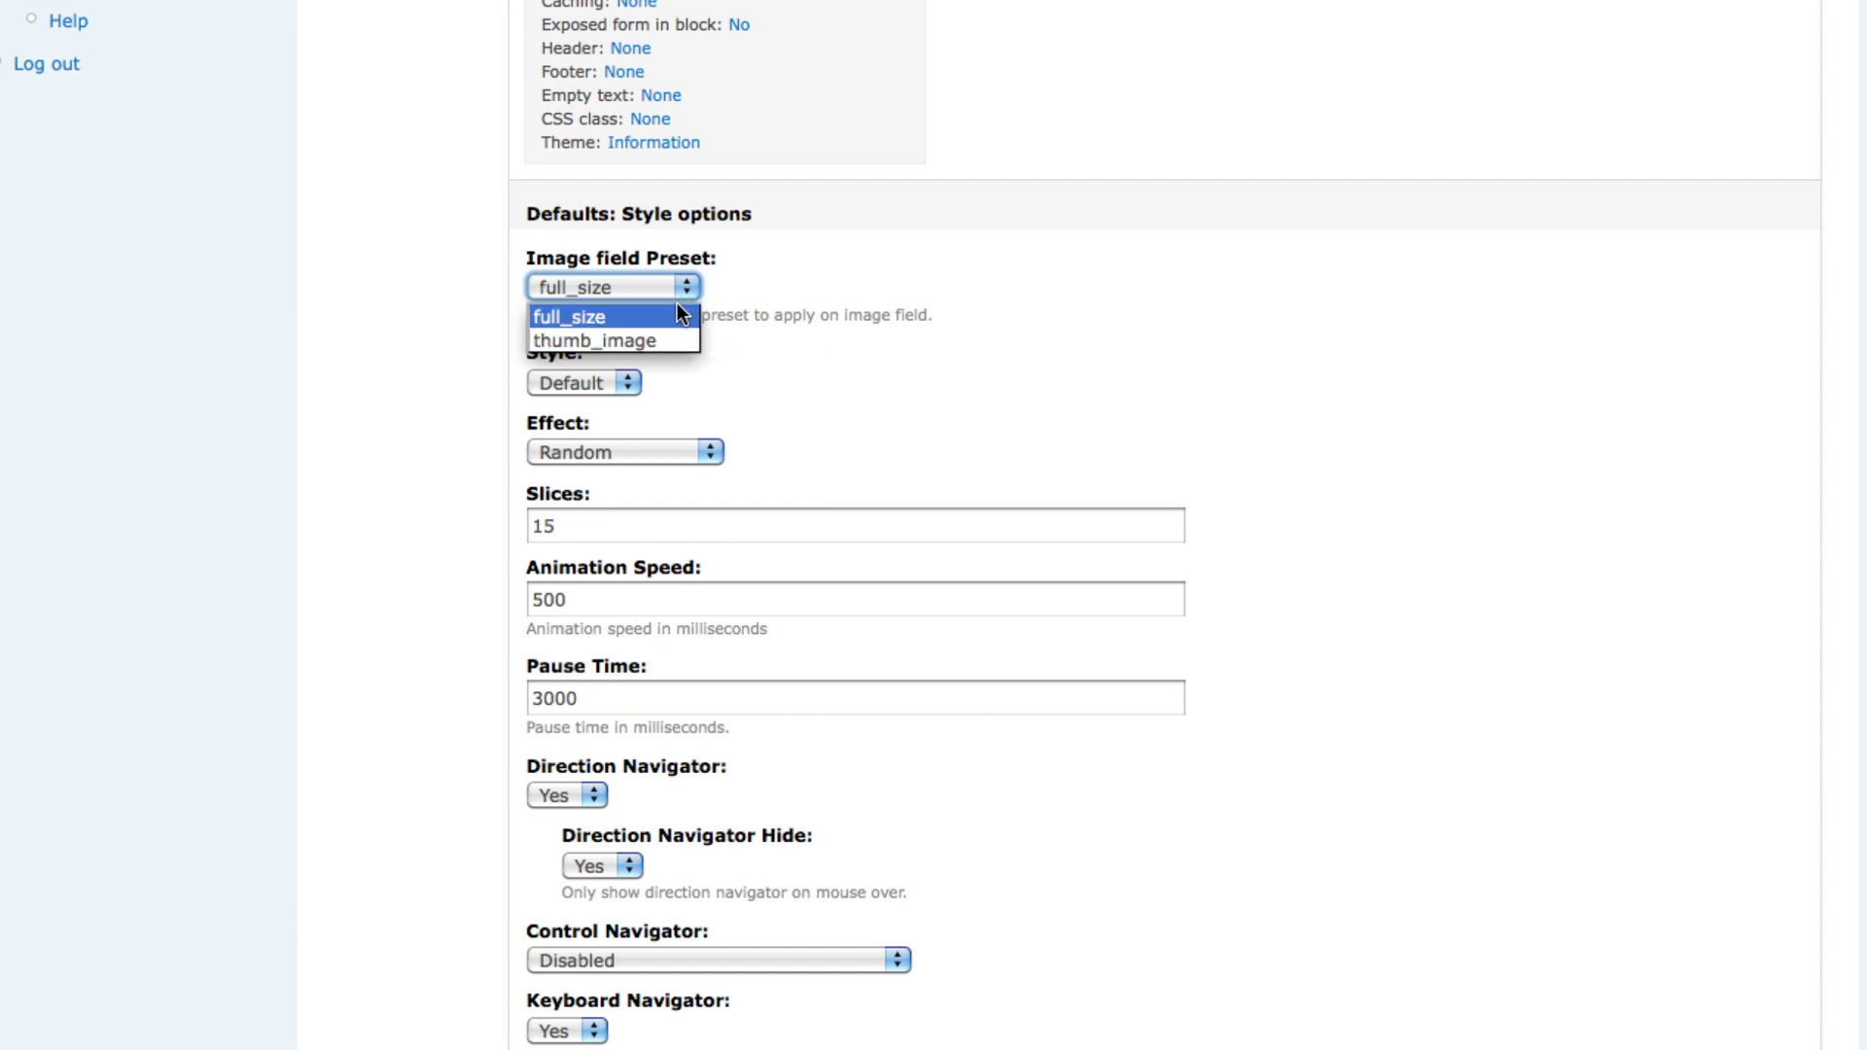
left_click(554, 317)
- Leave the Nivo slider style set to Default
scroll(902, 371, "down", 1)
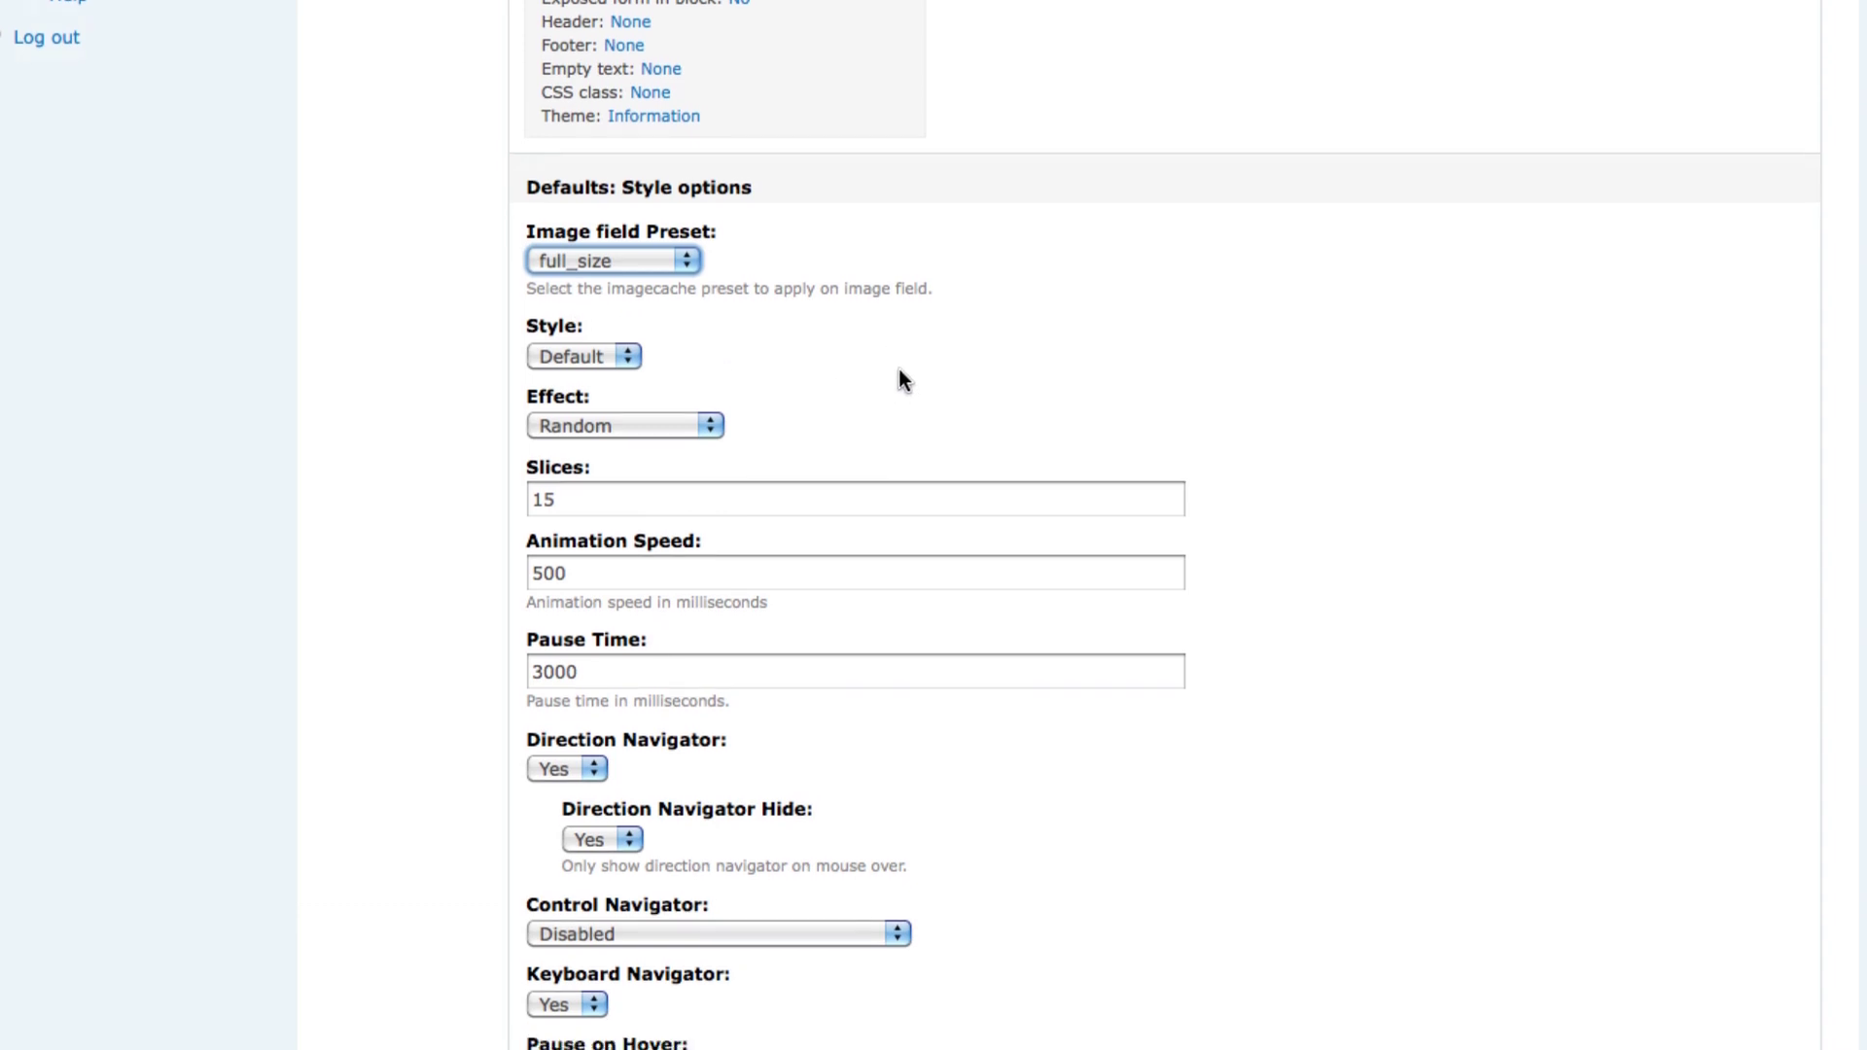
left_click(627, 356)
left_click(628, 356)
left_click(626, 356)
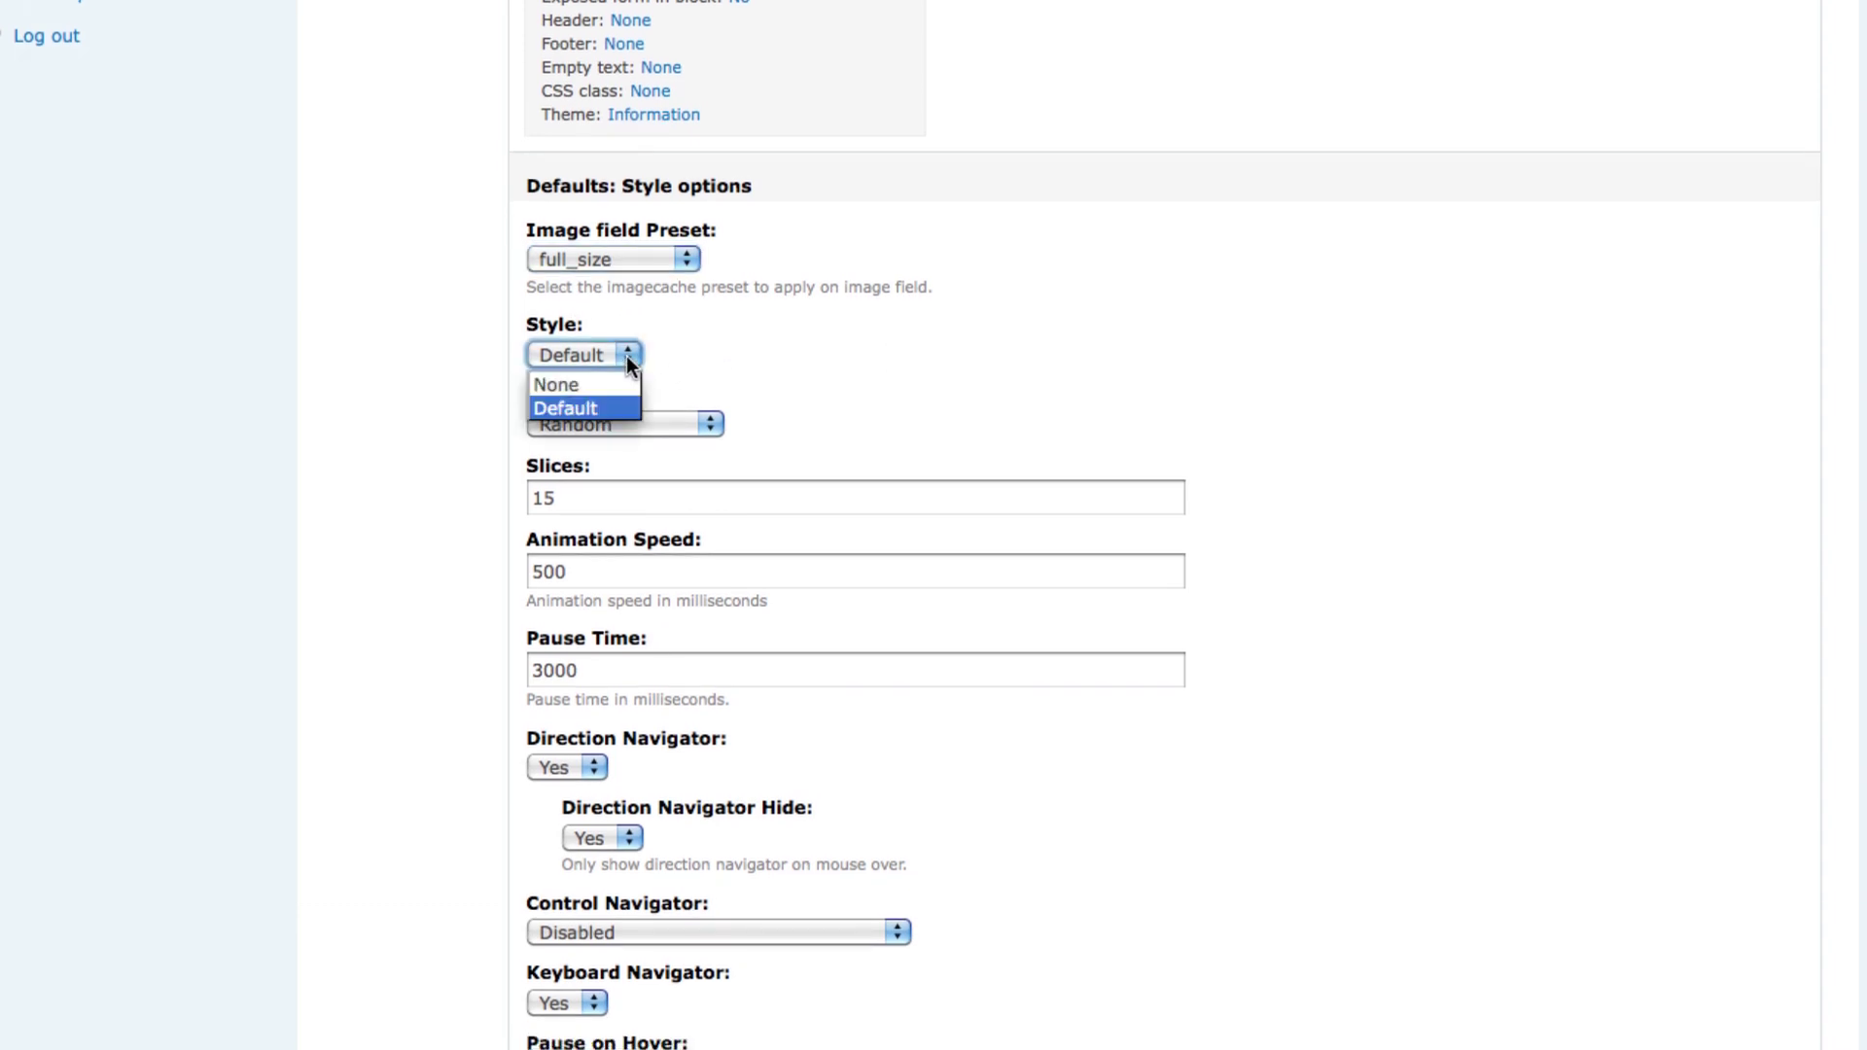
key("Up")
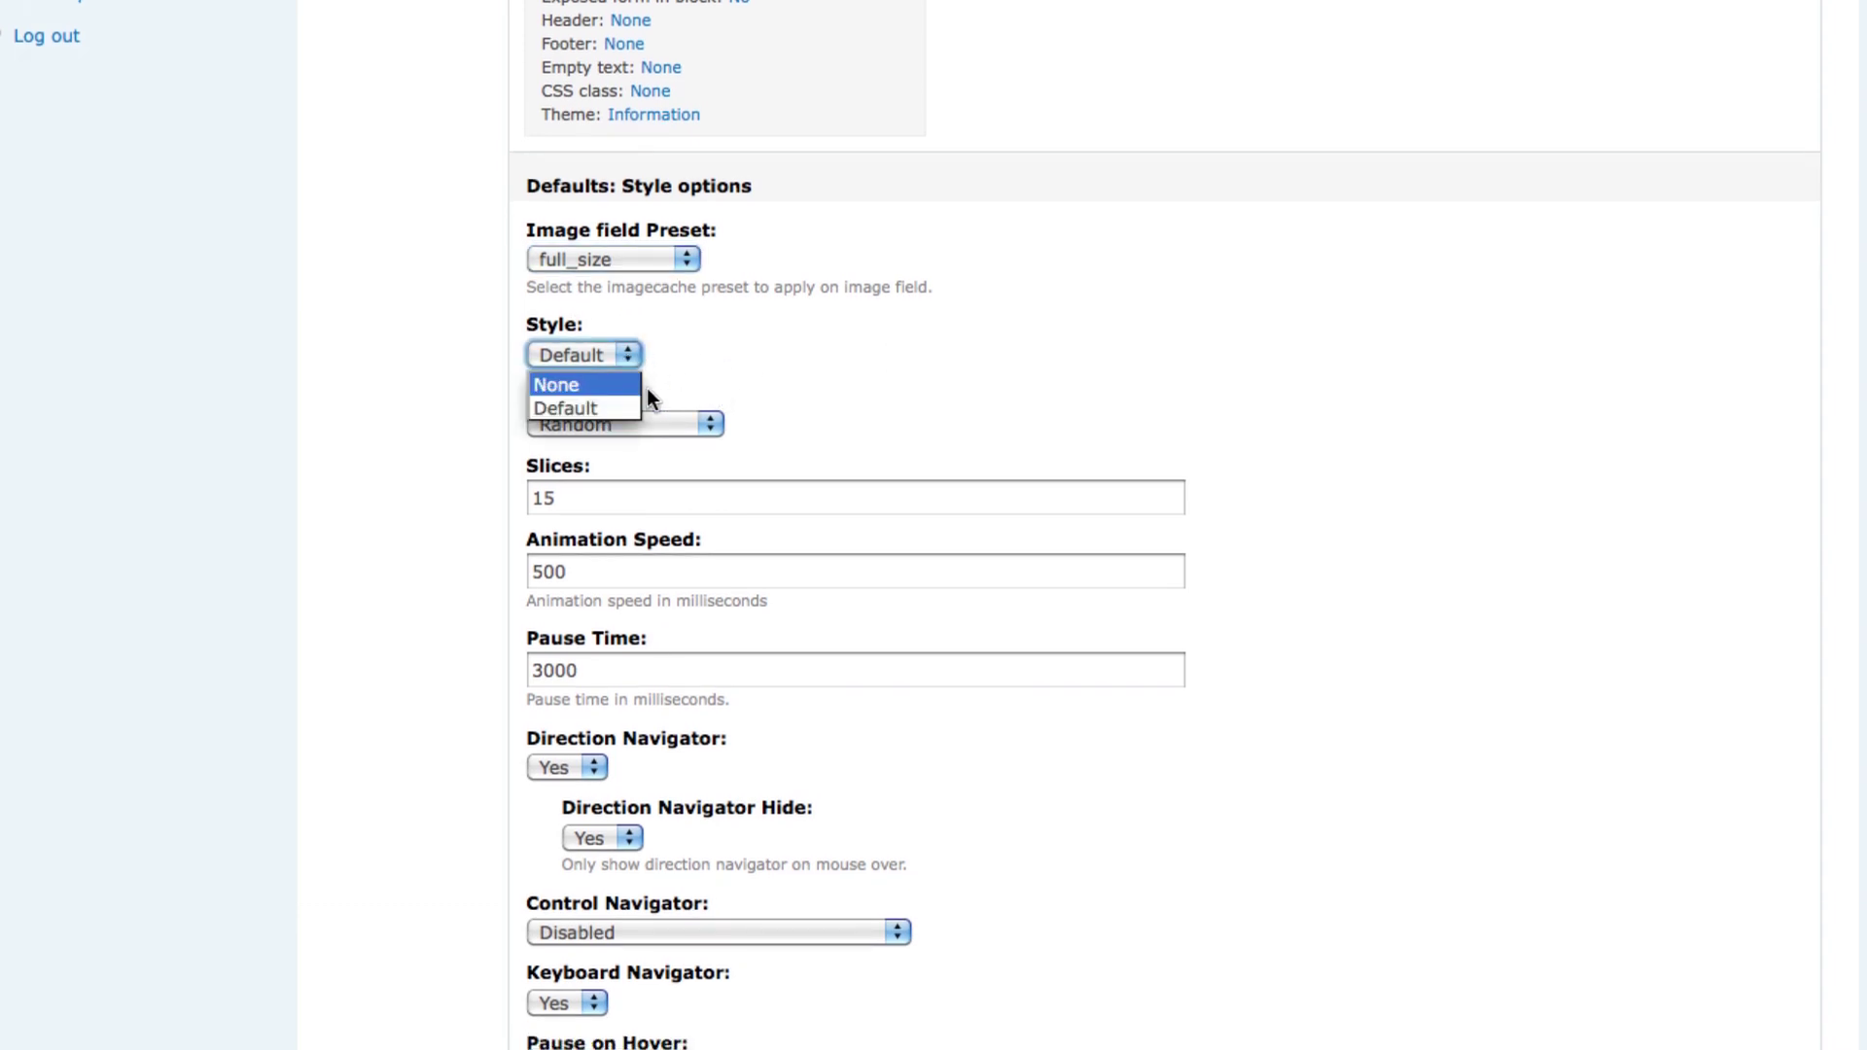
left_click(599, 397)
scroll(846, 359, "down", 3)
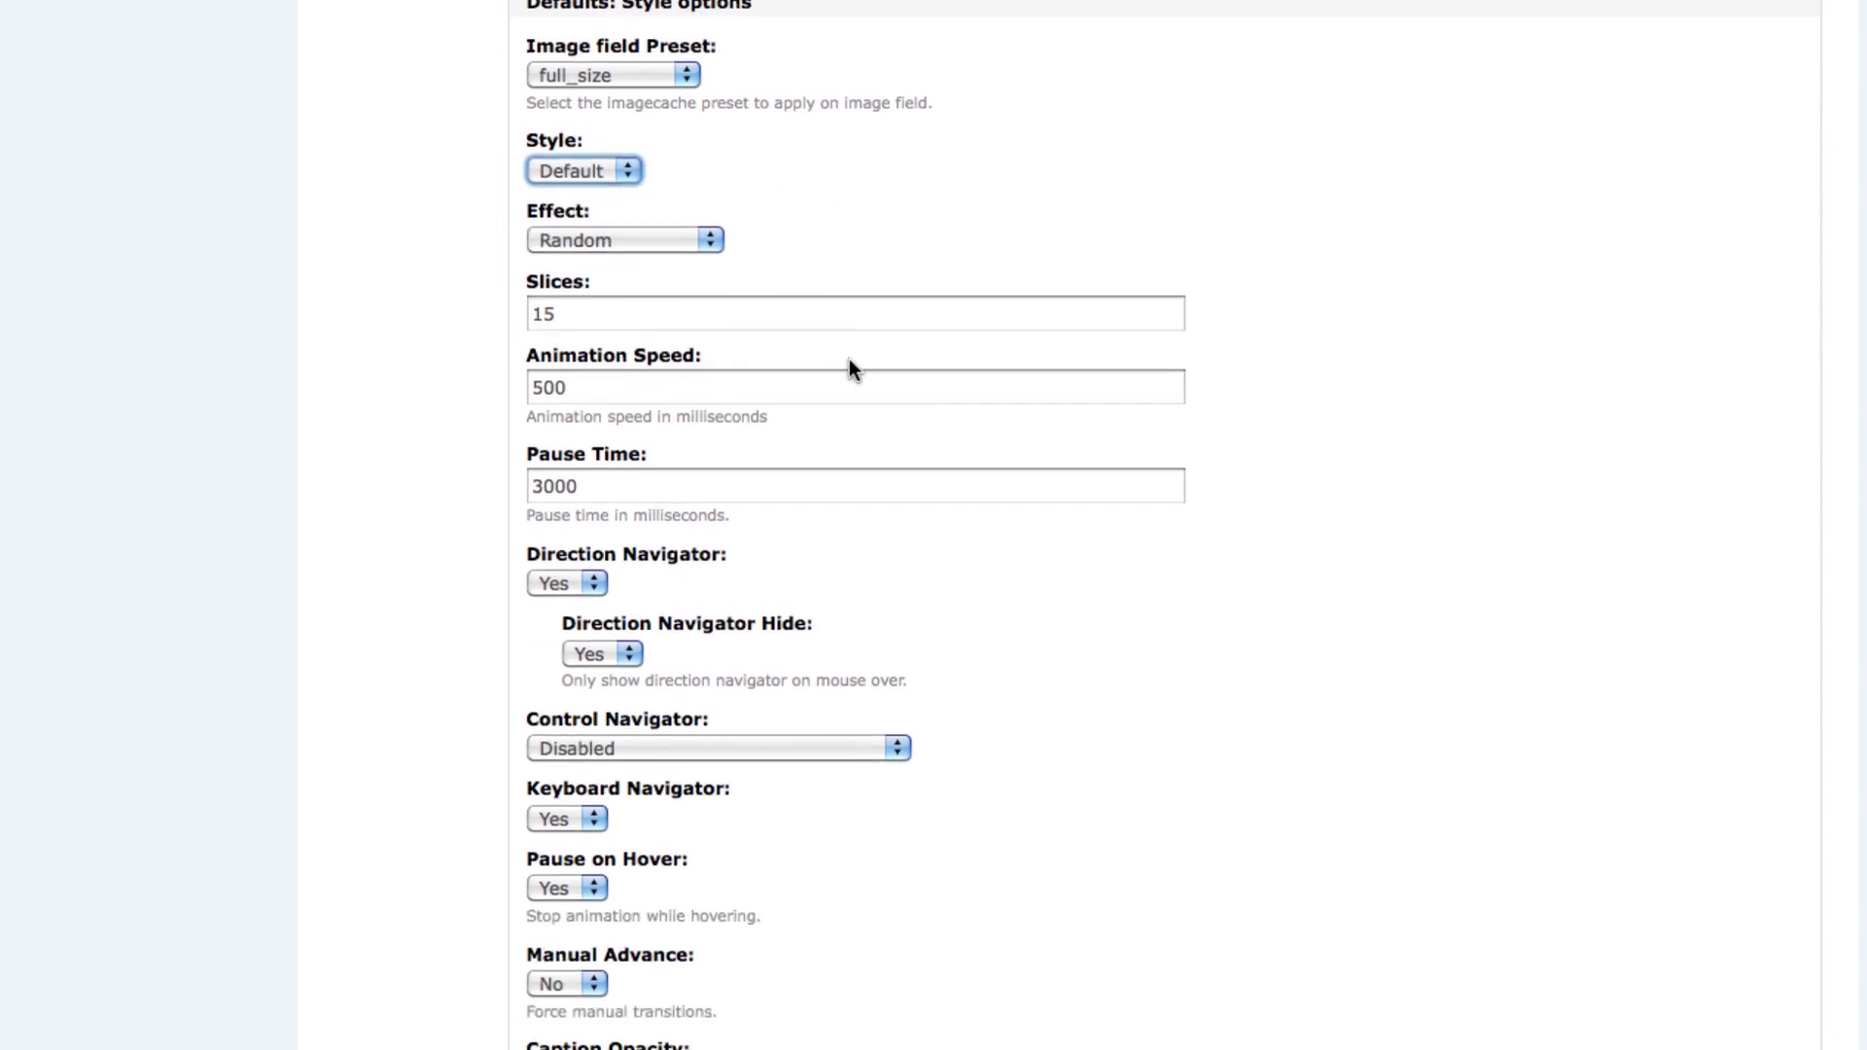
- Keep Random effect, 500 ms animation speed and 3000 ms pause, then apply the style options
left_click(710, 227)
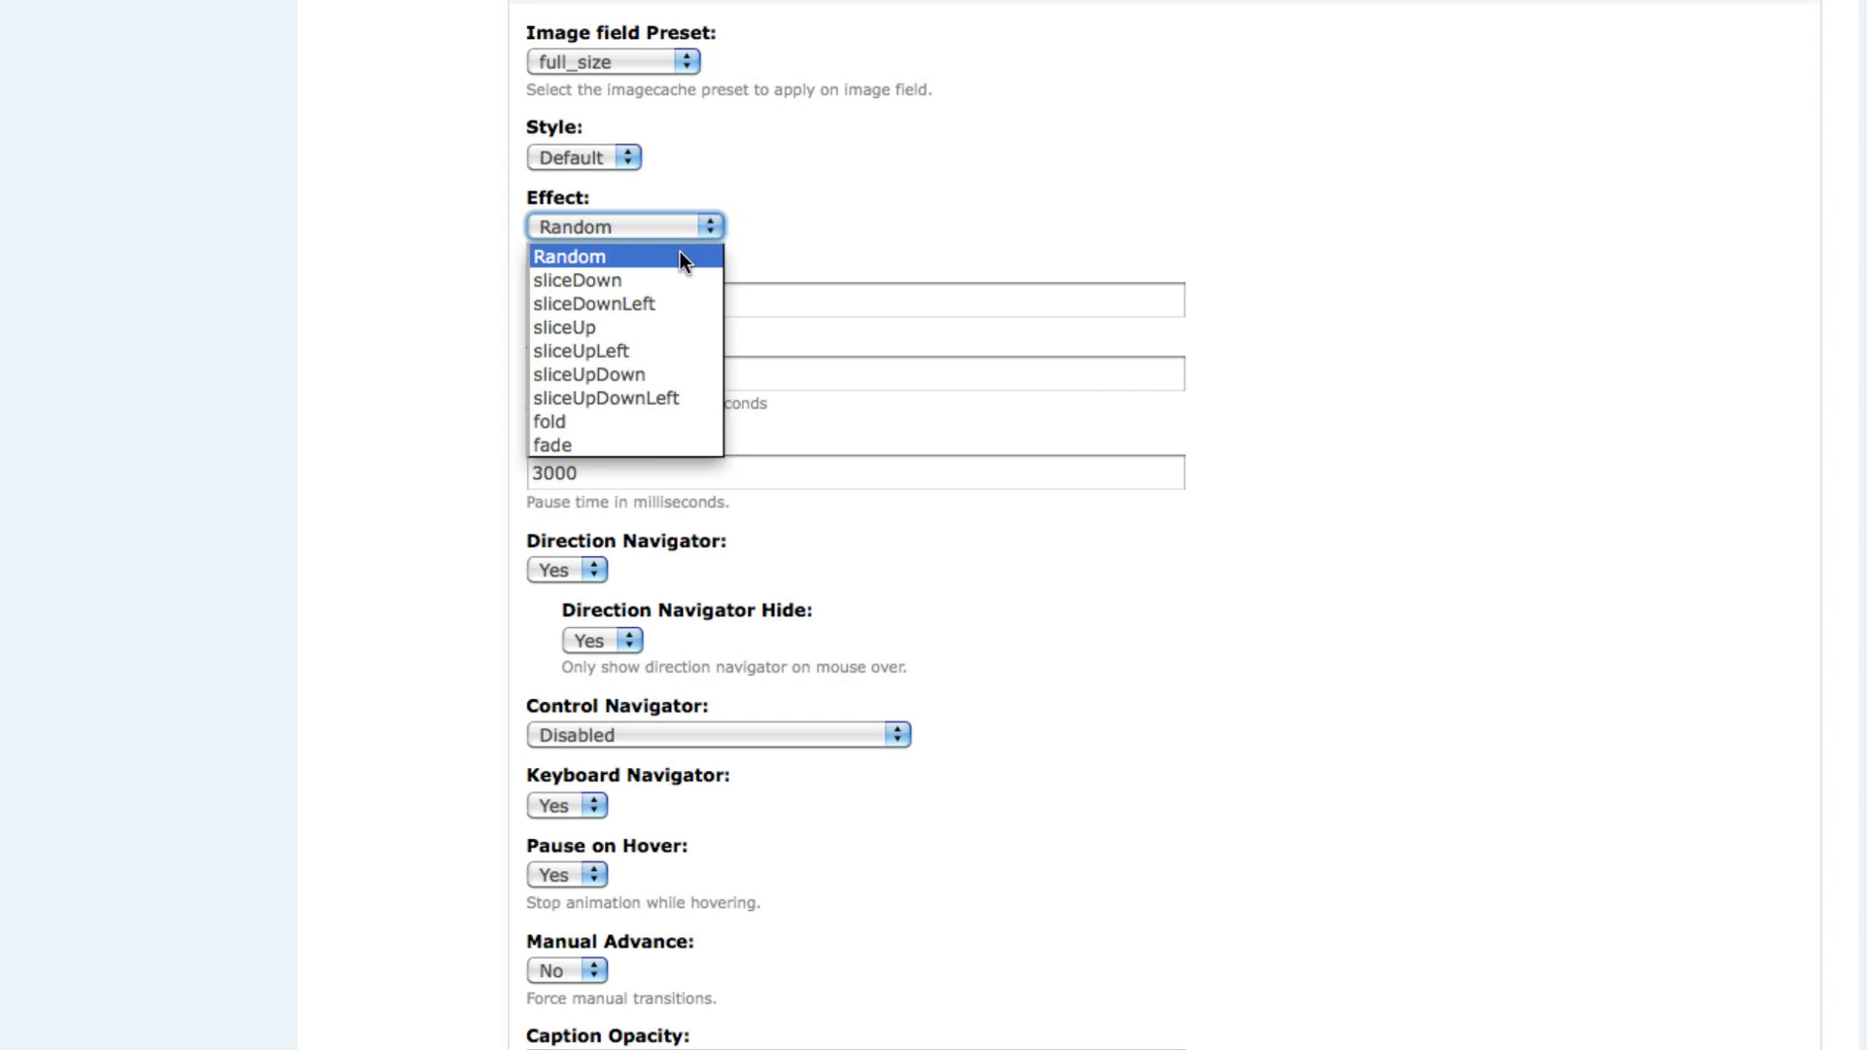
left_click(680, 255)
left_click(861, 235)
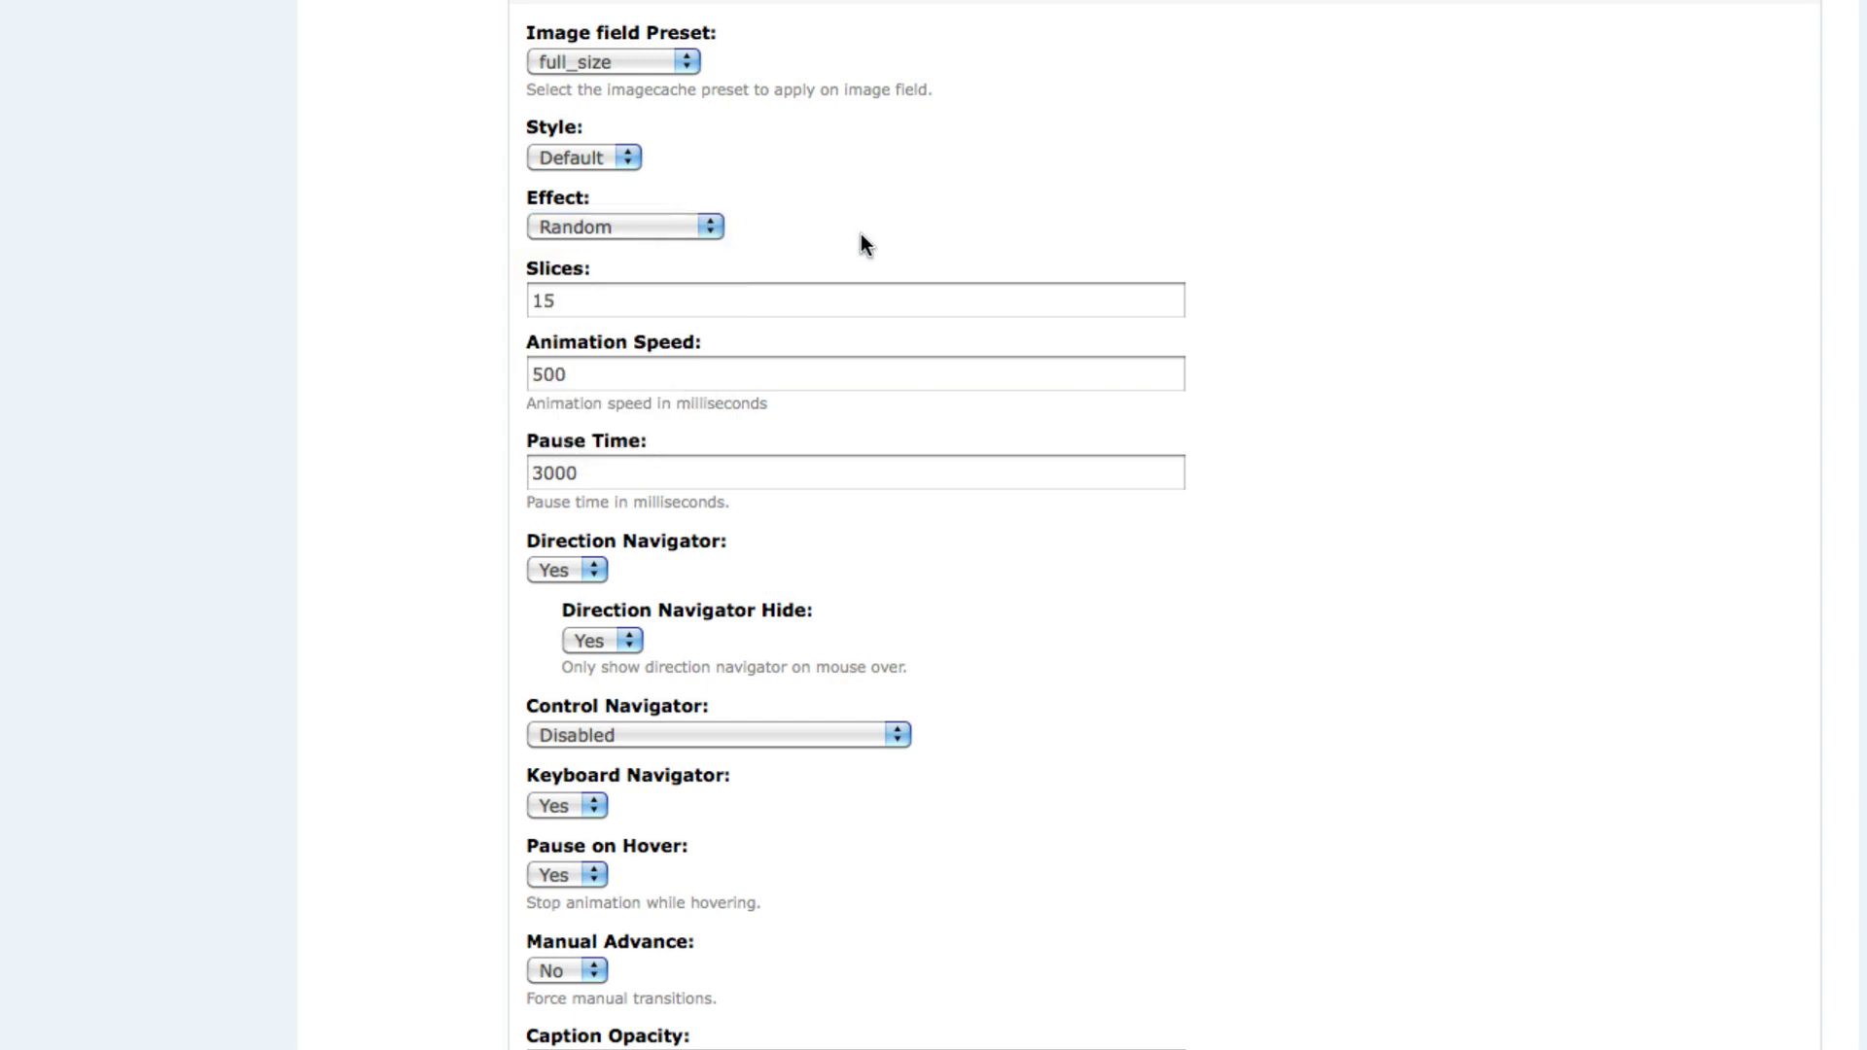
scroll(860, 243, "down", 5)
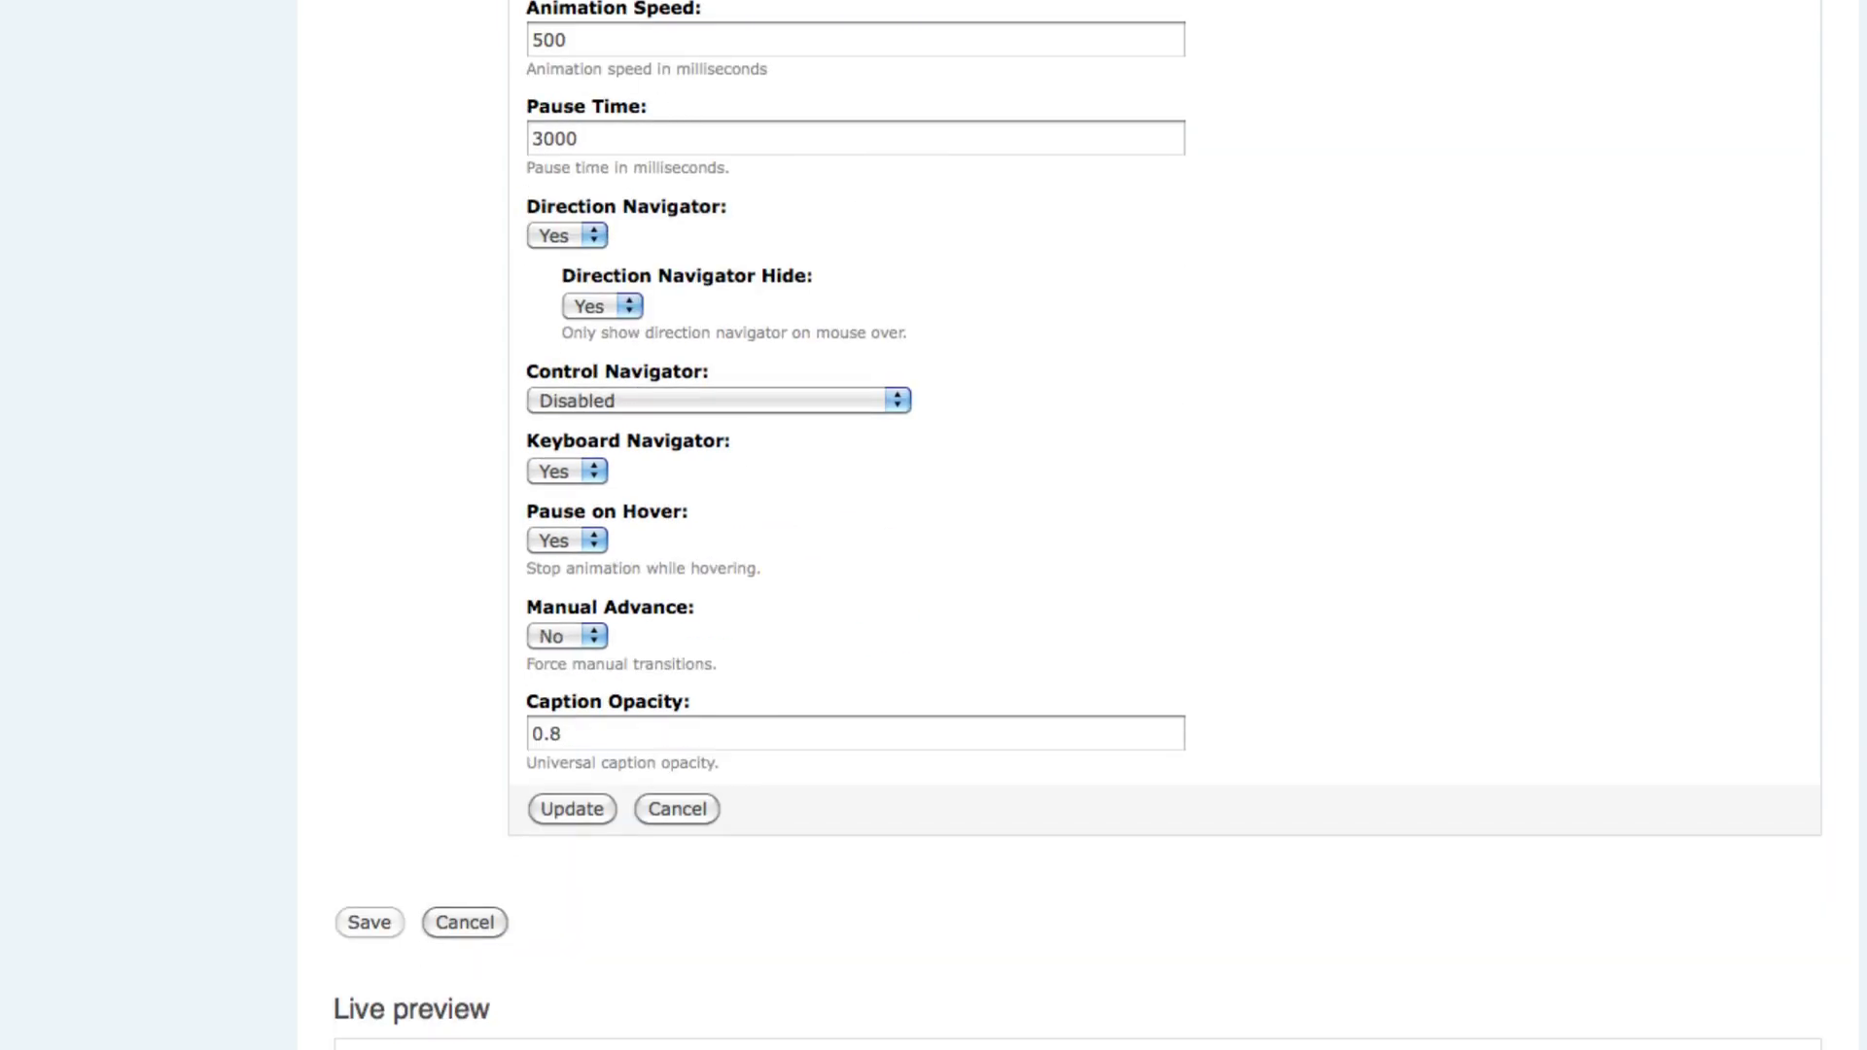
left_click_drag(617, 41, 504, 39)
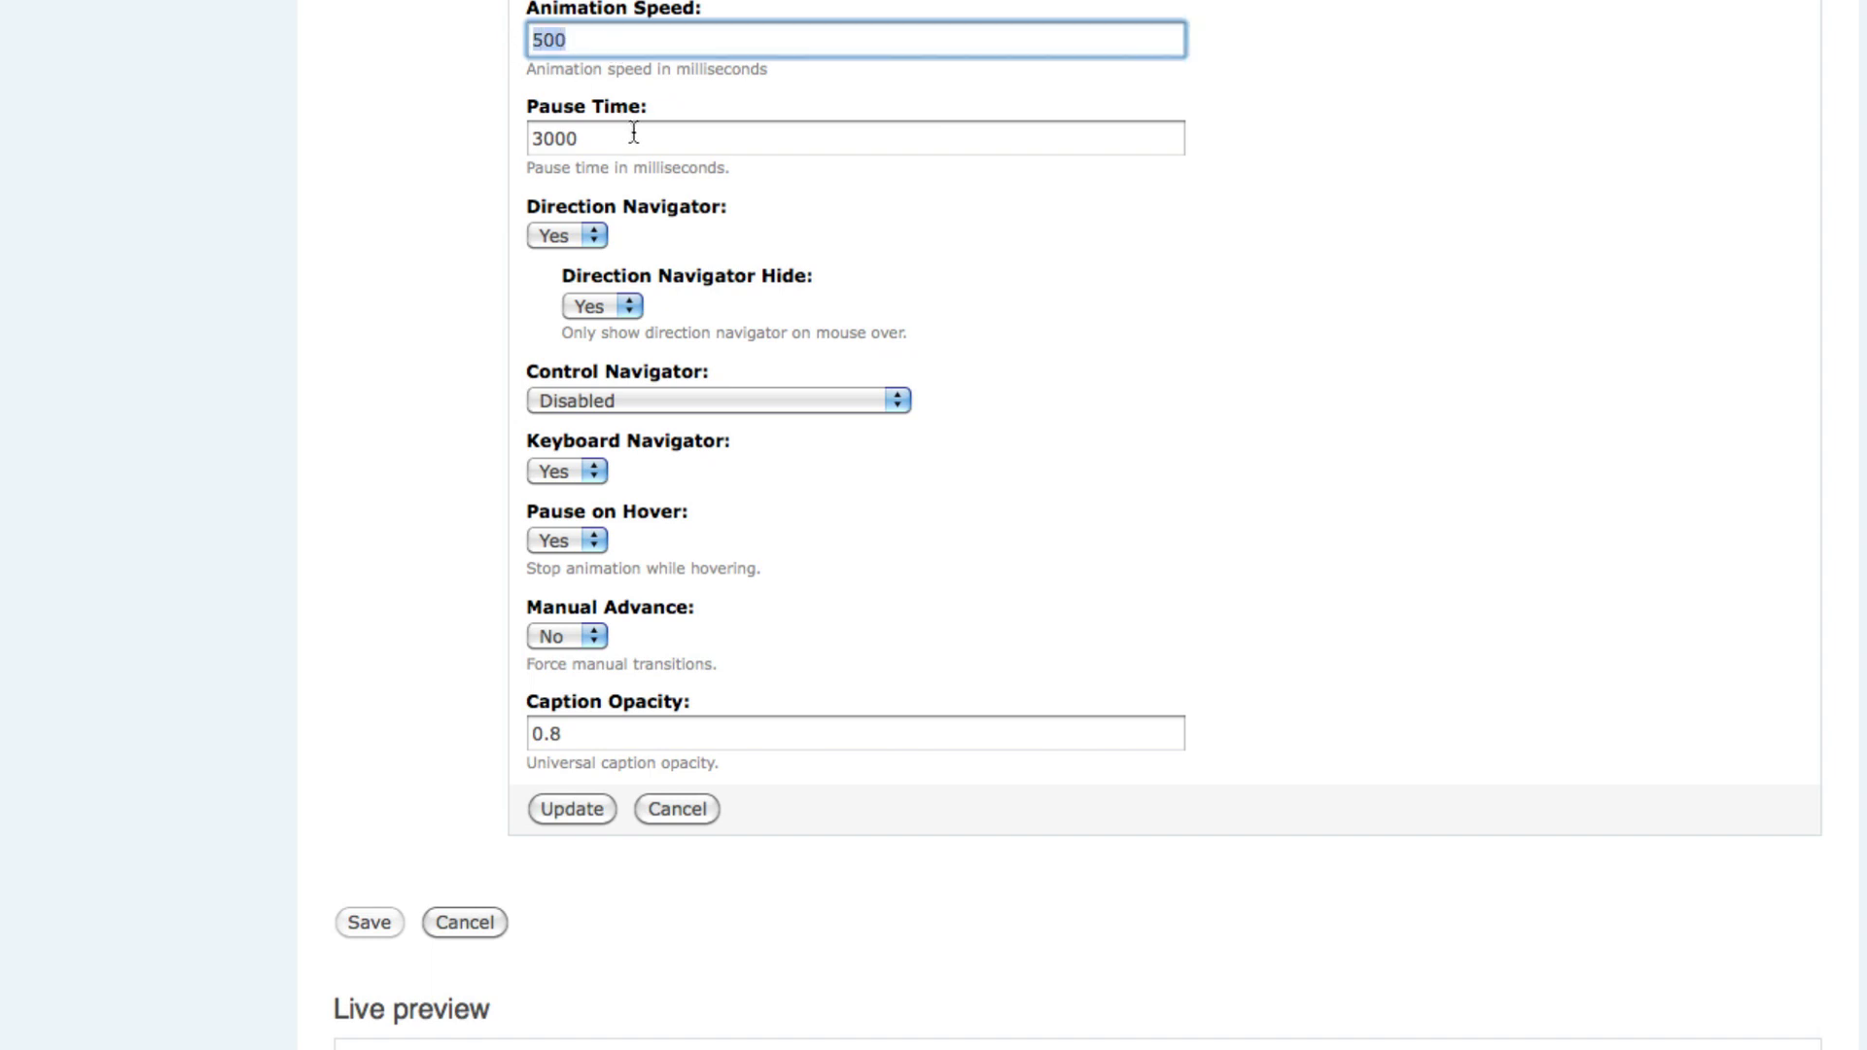
left_click_drag(634, 137, 531, 138)
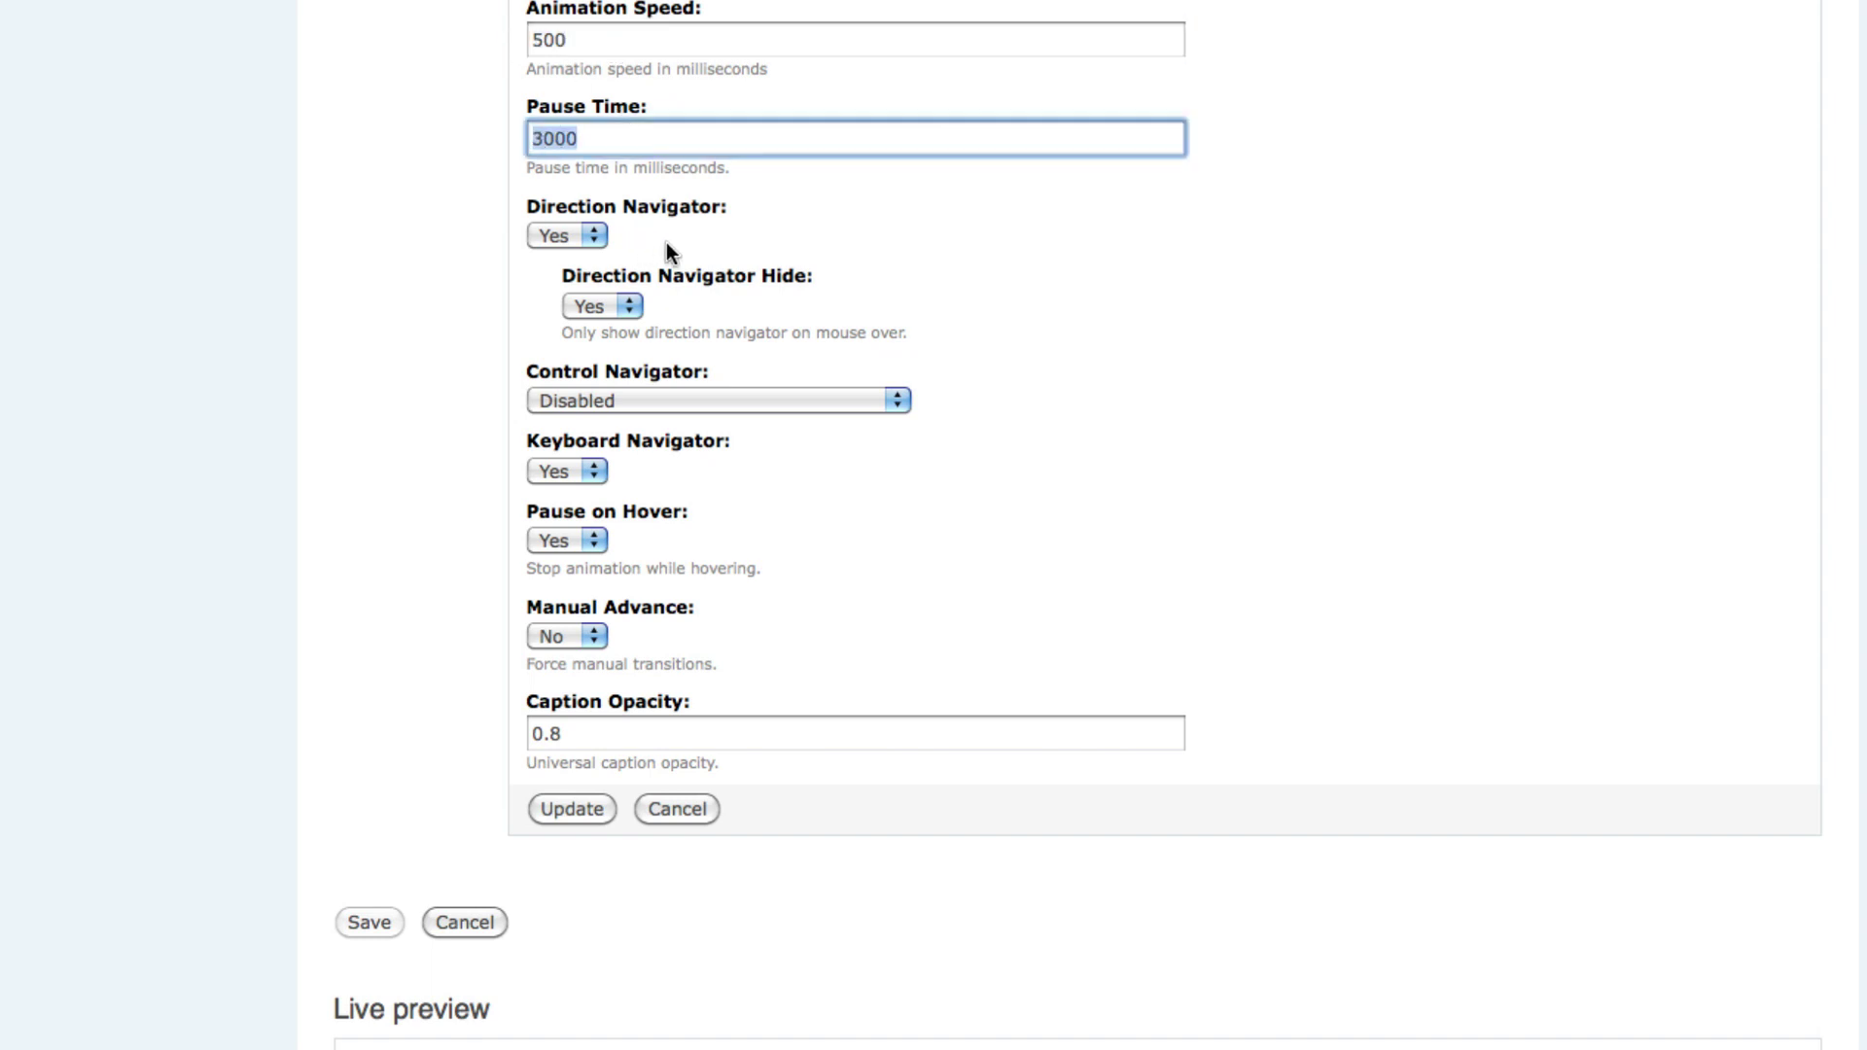
scroll(668, 245, "down", 1)
scroll(795, 304, "down", 3)
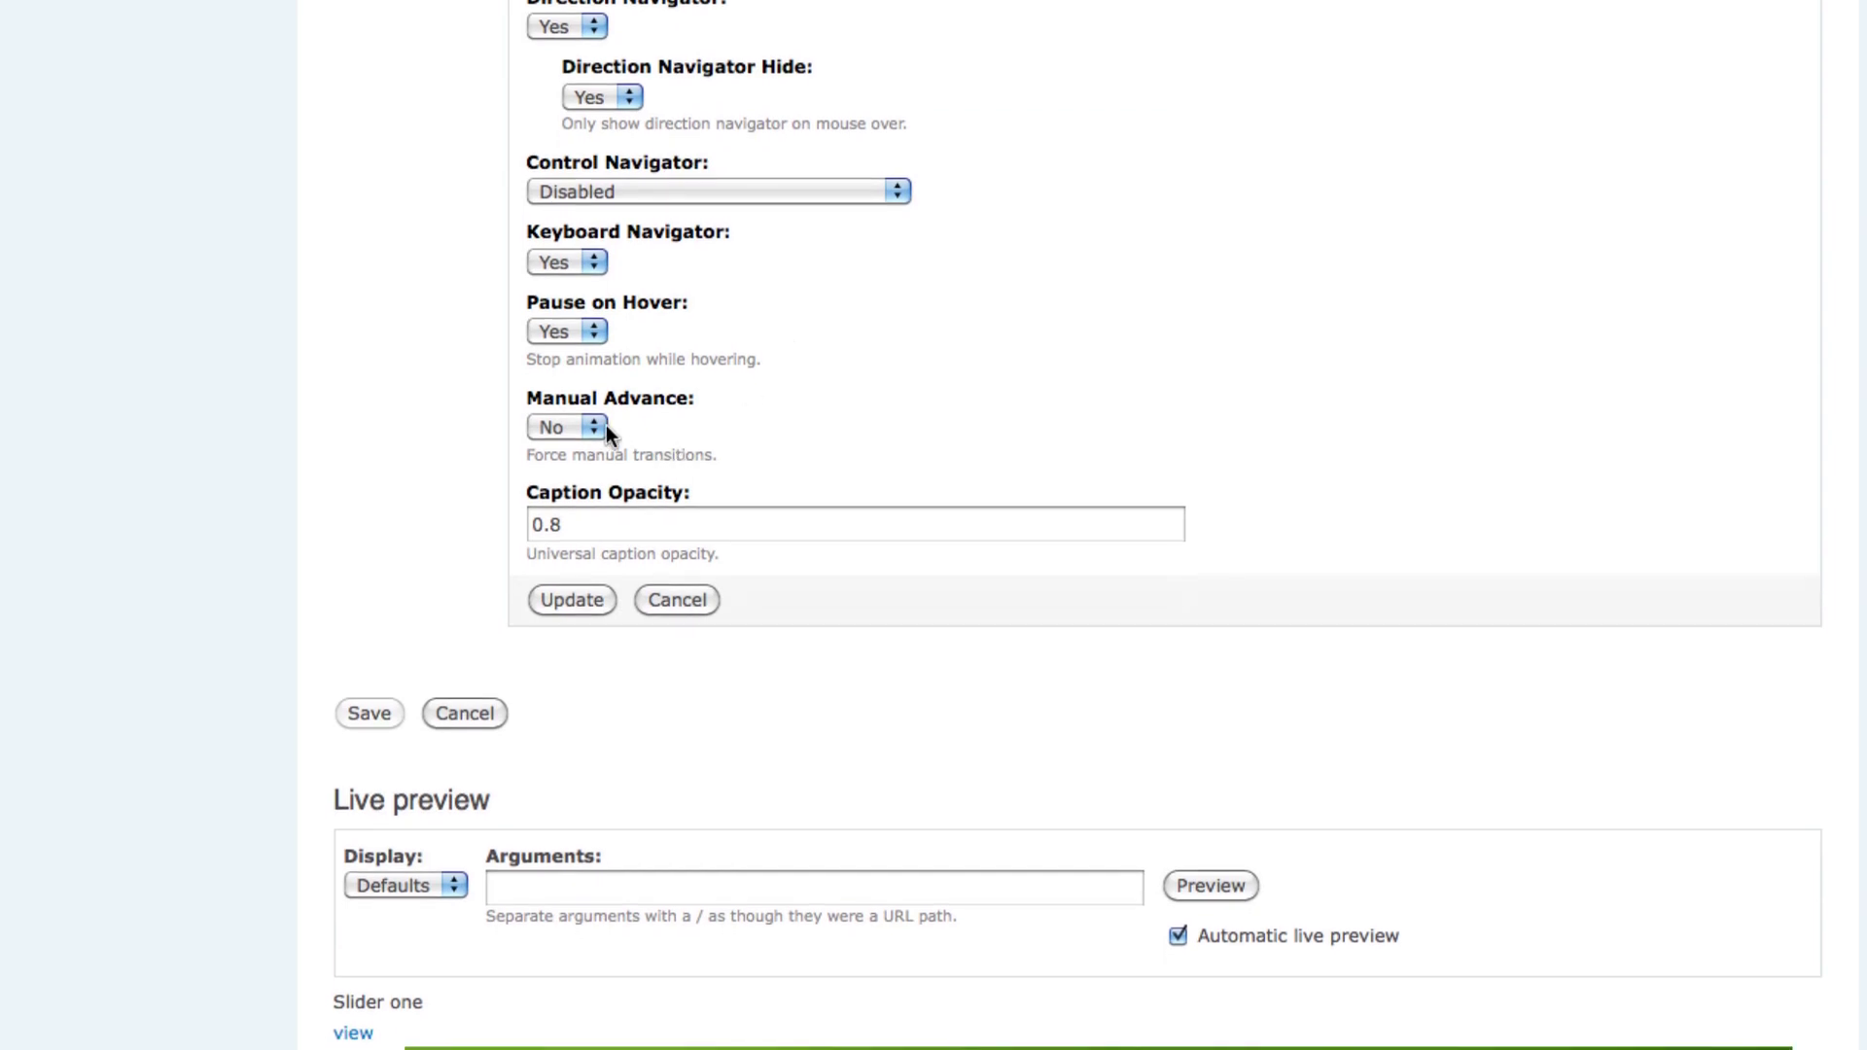
scroll(673, 289, "down", 1)
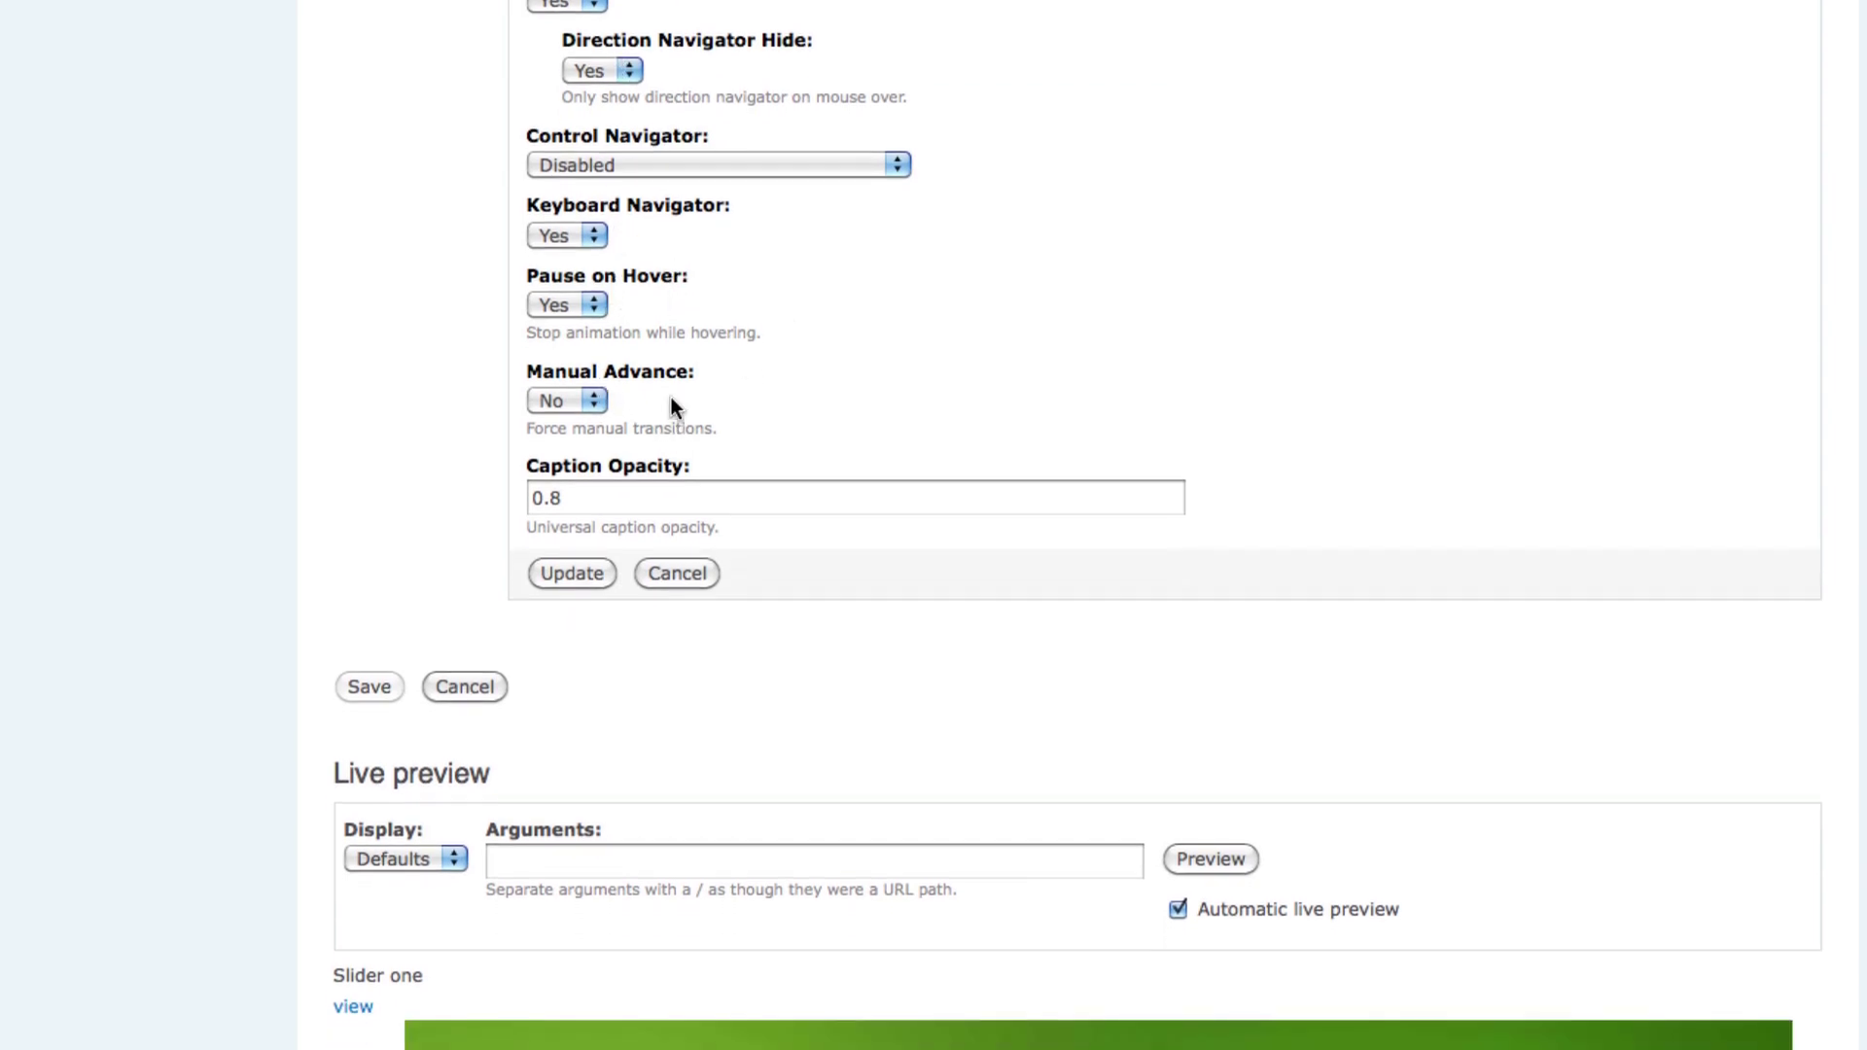
left_click(572, 574)
scroll(1093, 603, "up", 12)
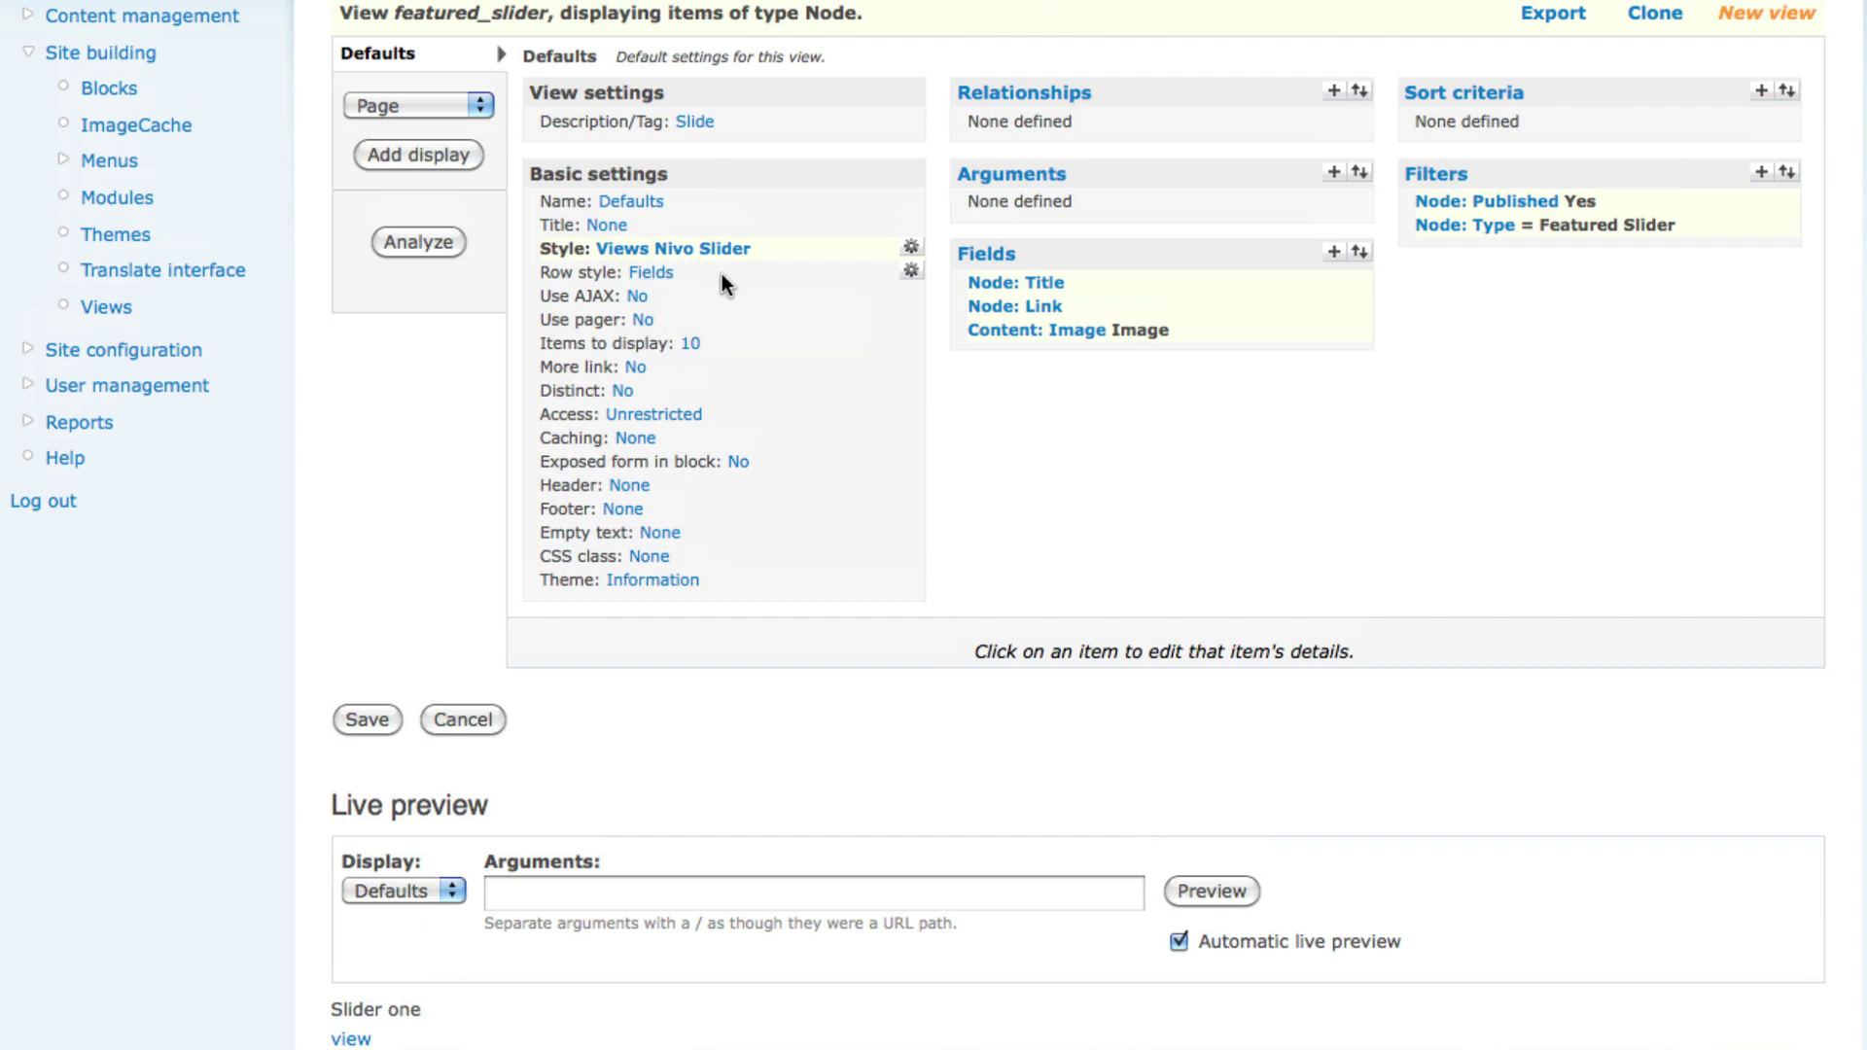
- Set the row style to Views Nivo Slider
left_click(664, 283)
scroll(747, 621, "down", 3)
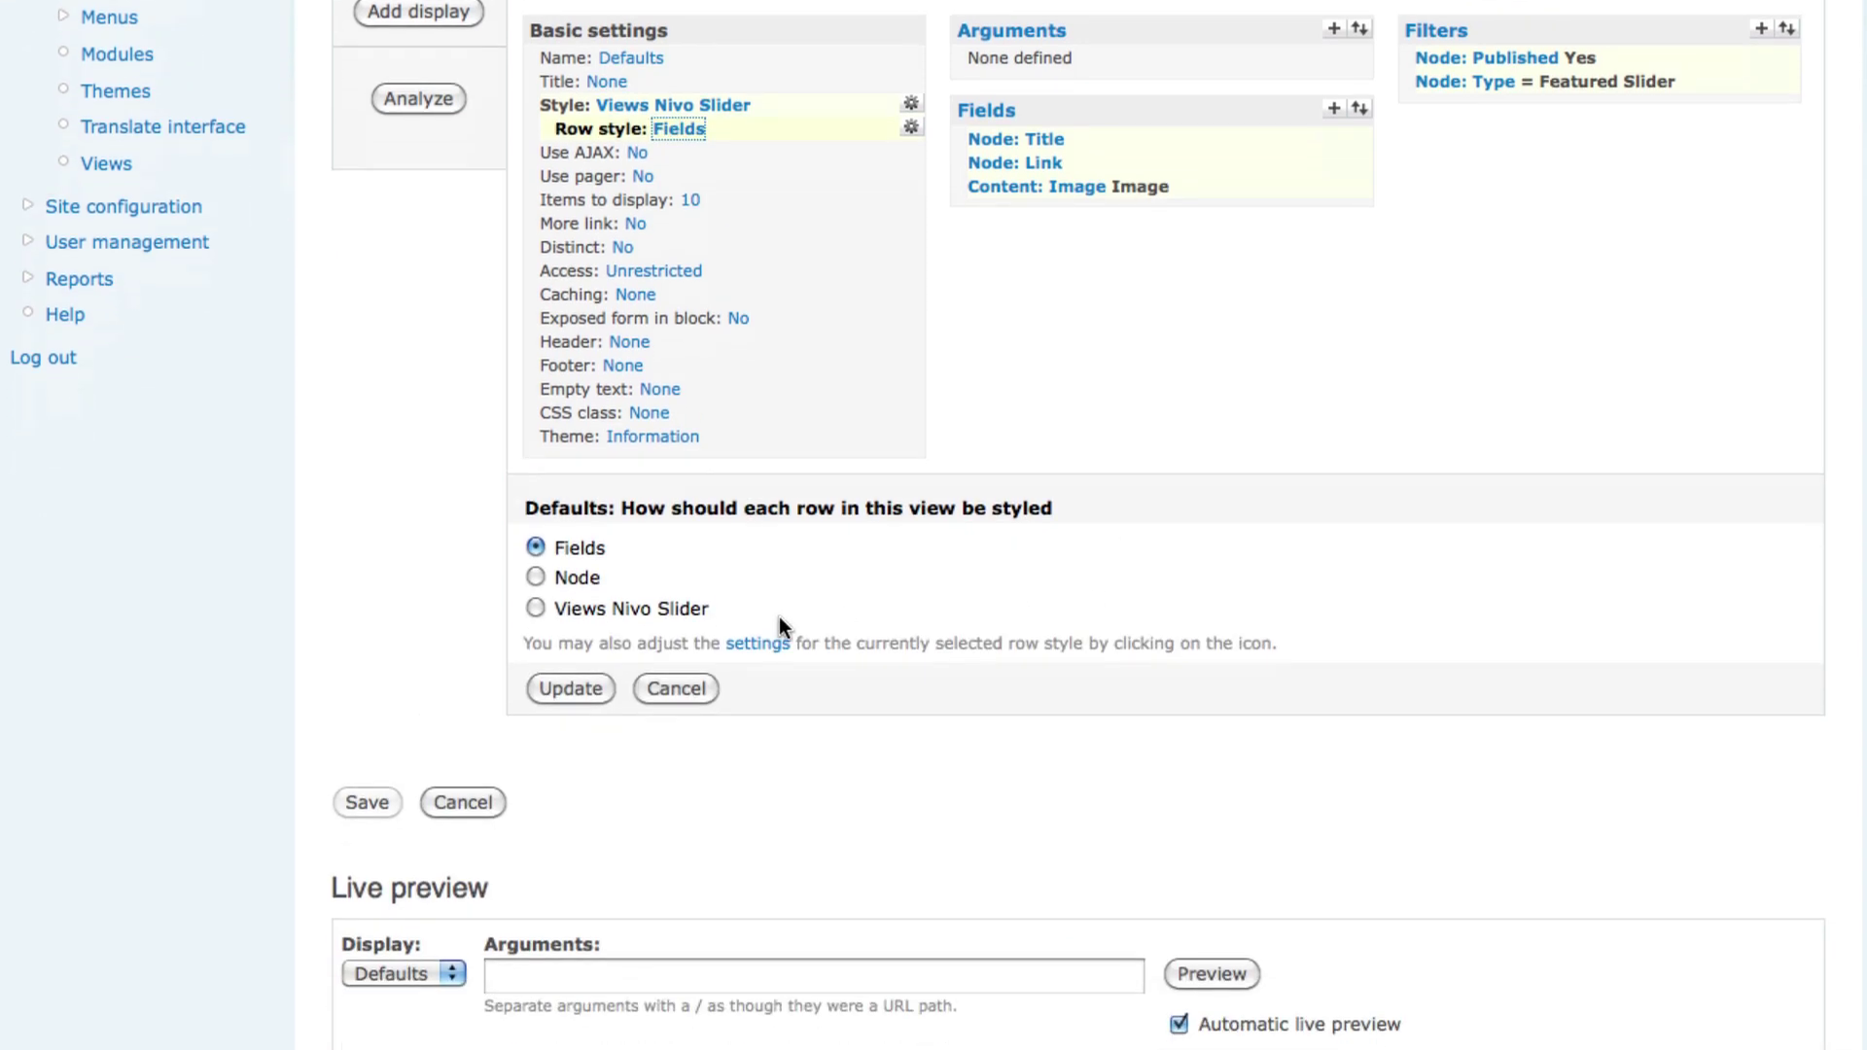
left_click_drag(605, 555, 561, 556)
left_click(534, 608)
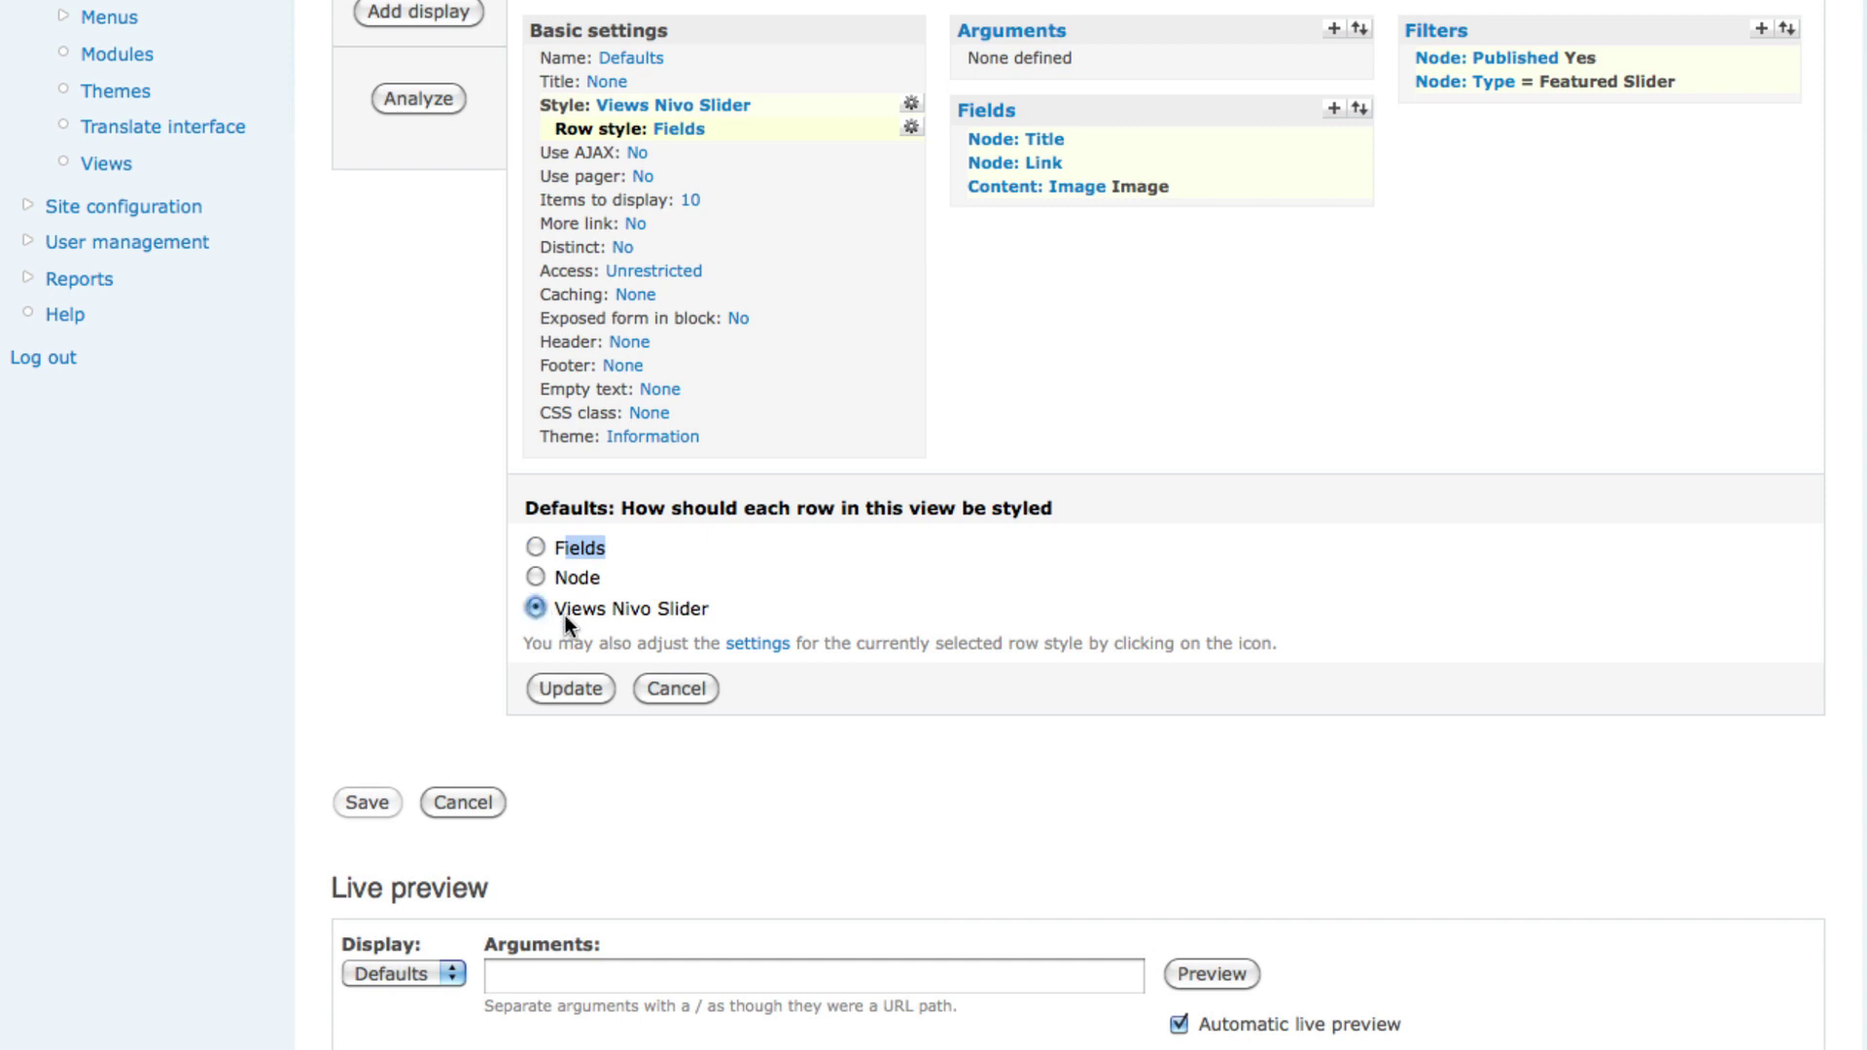
left_click_drag(569, 609, 721, 608)
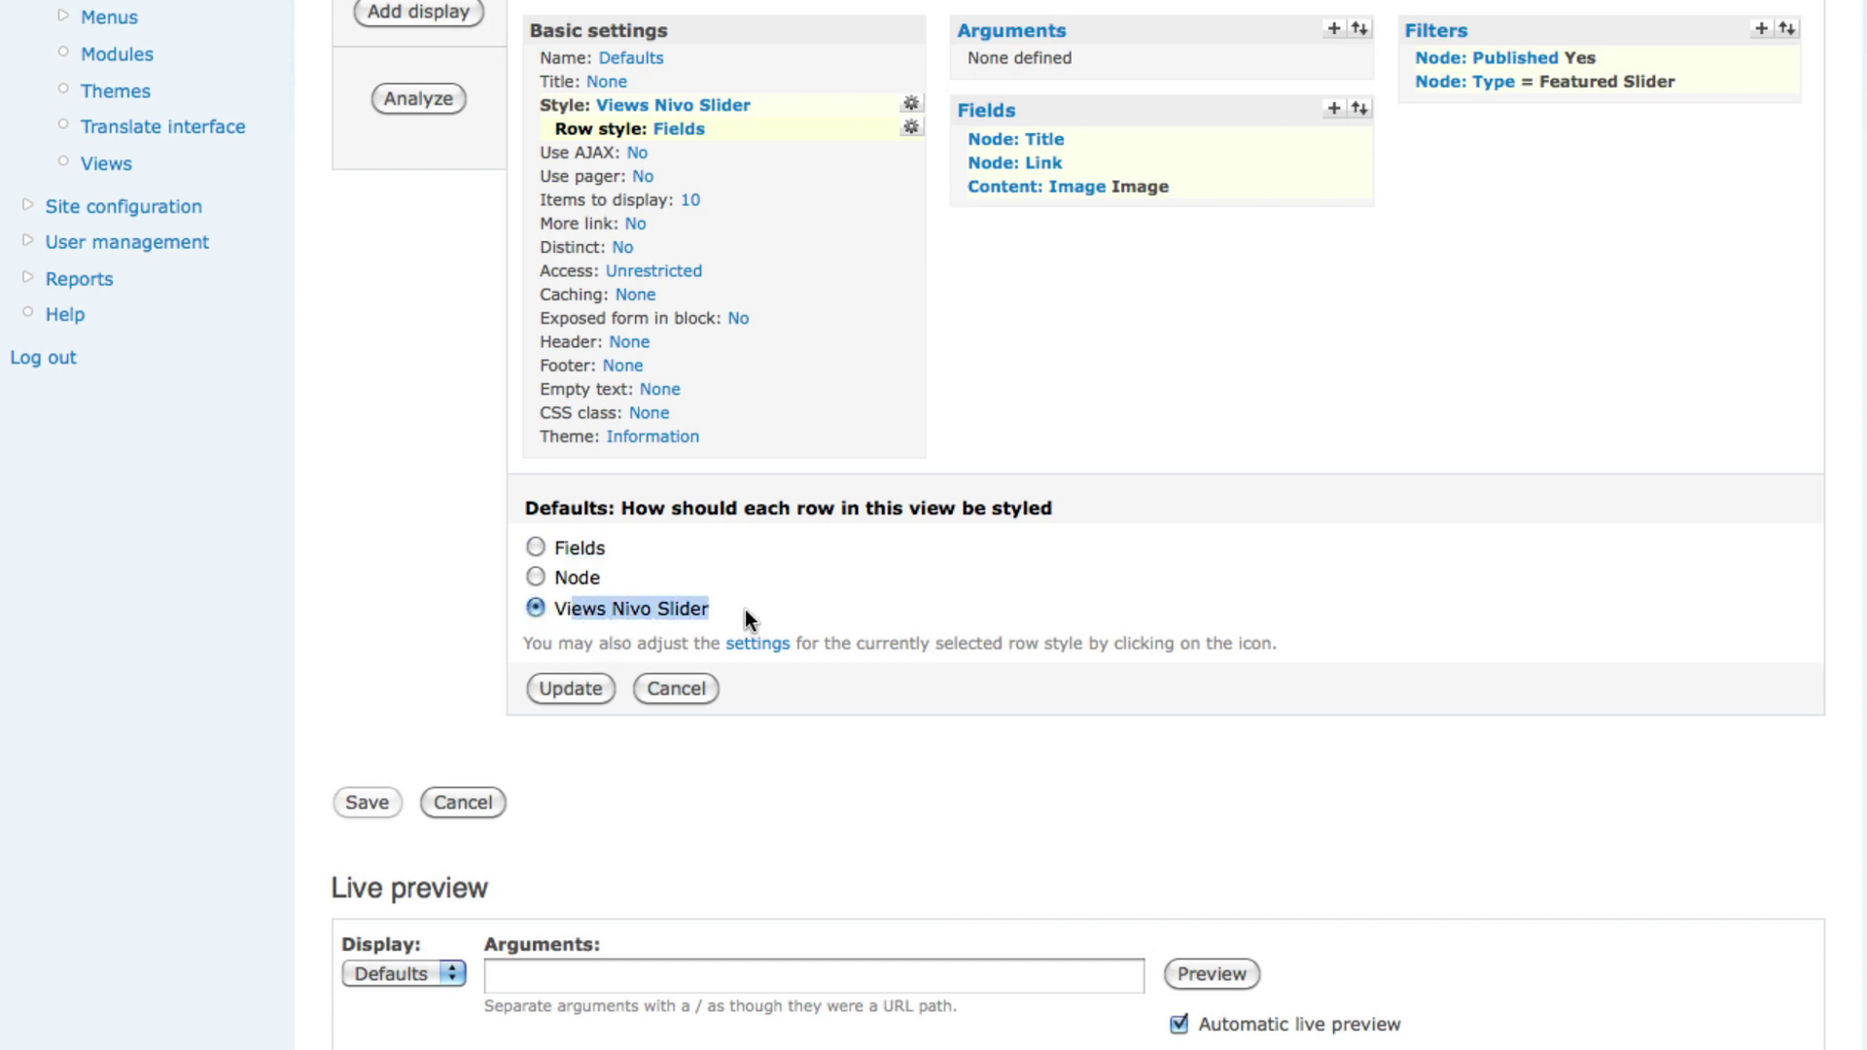
left_click(745, 609)
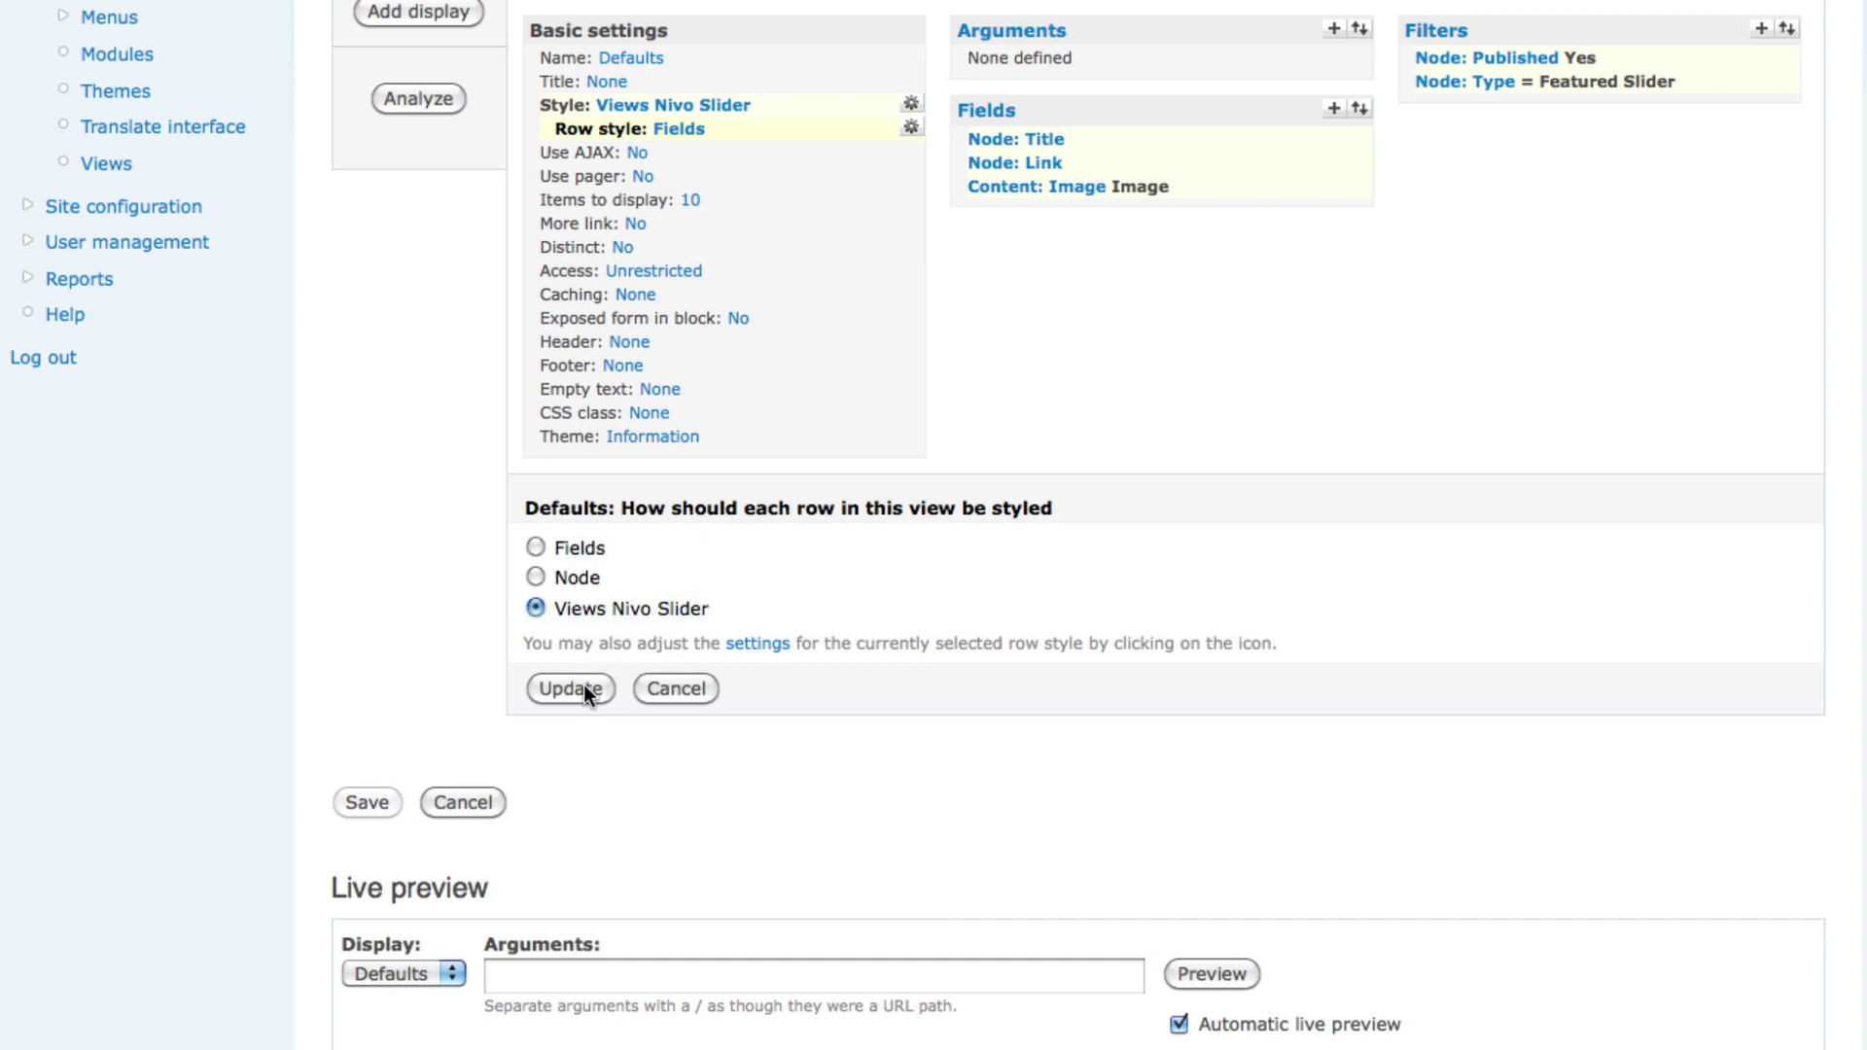
left_click(583, 686)
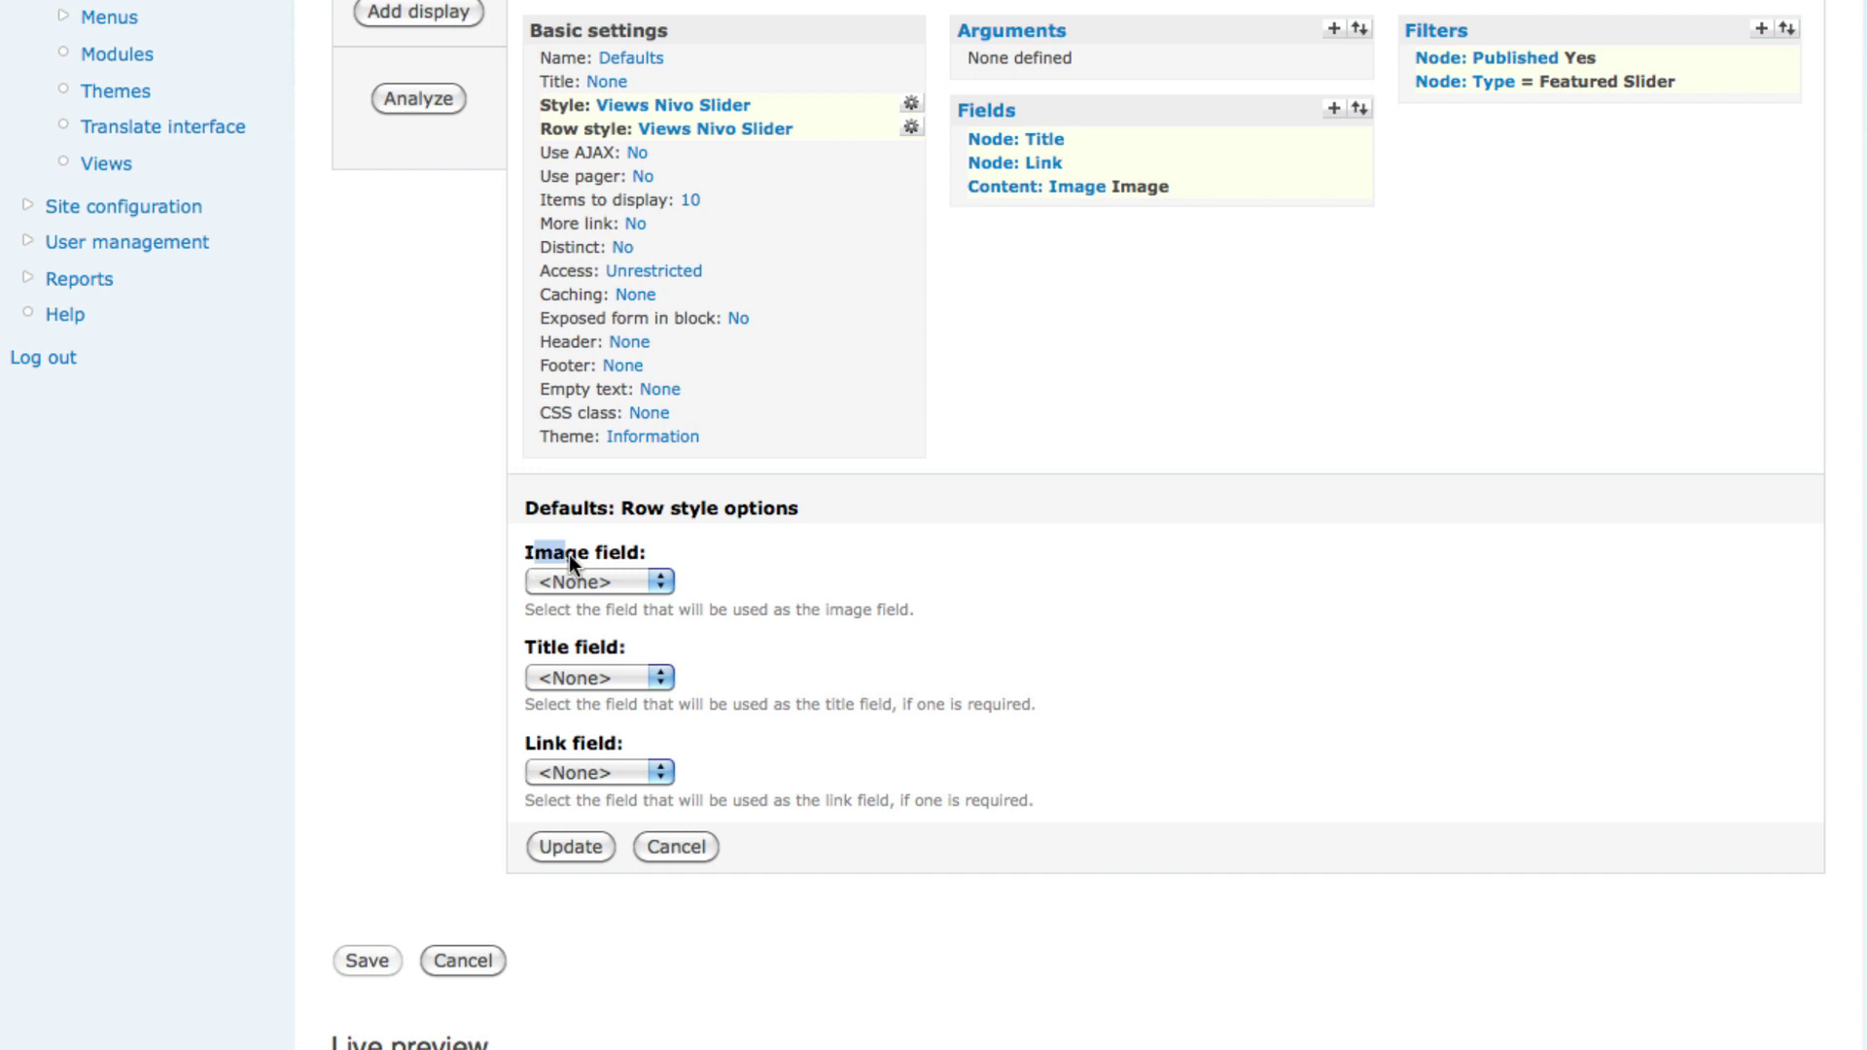
- Map slide image to Image, title to Node: Title and link to Node: Link
left_click_drag(636, 557, 652, 558)
left_click(657, 580)
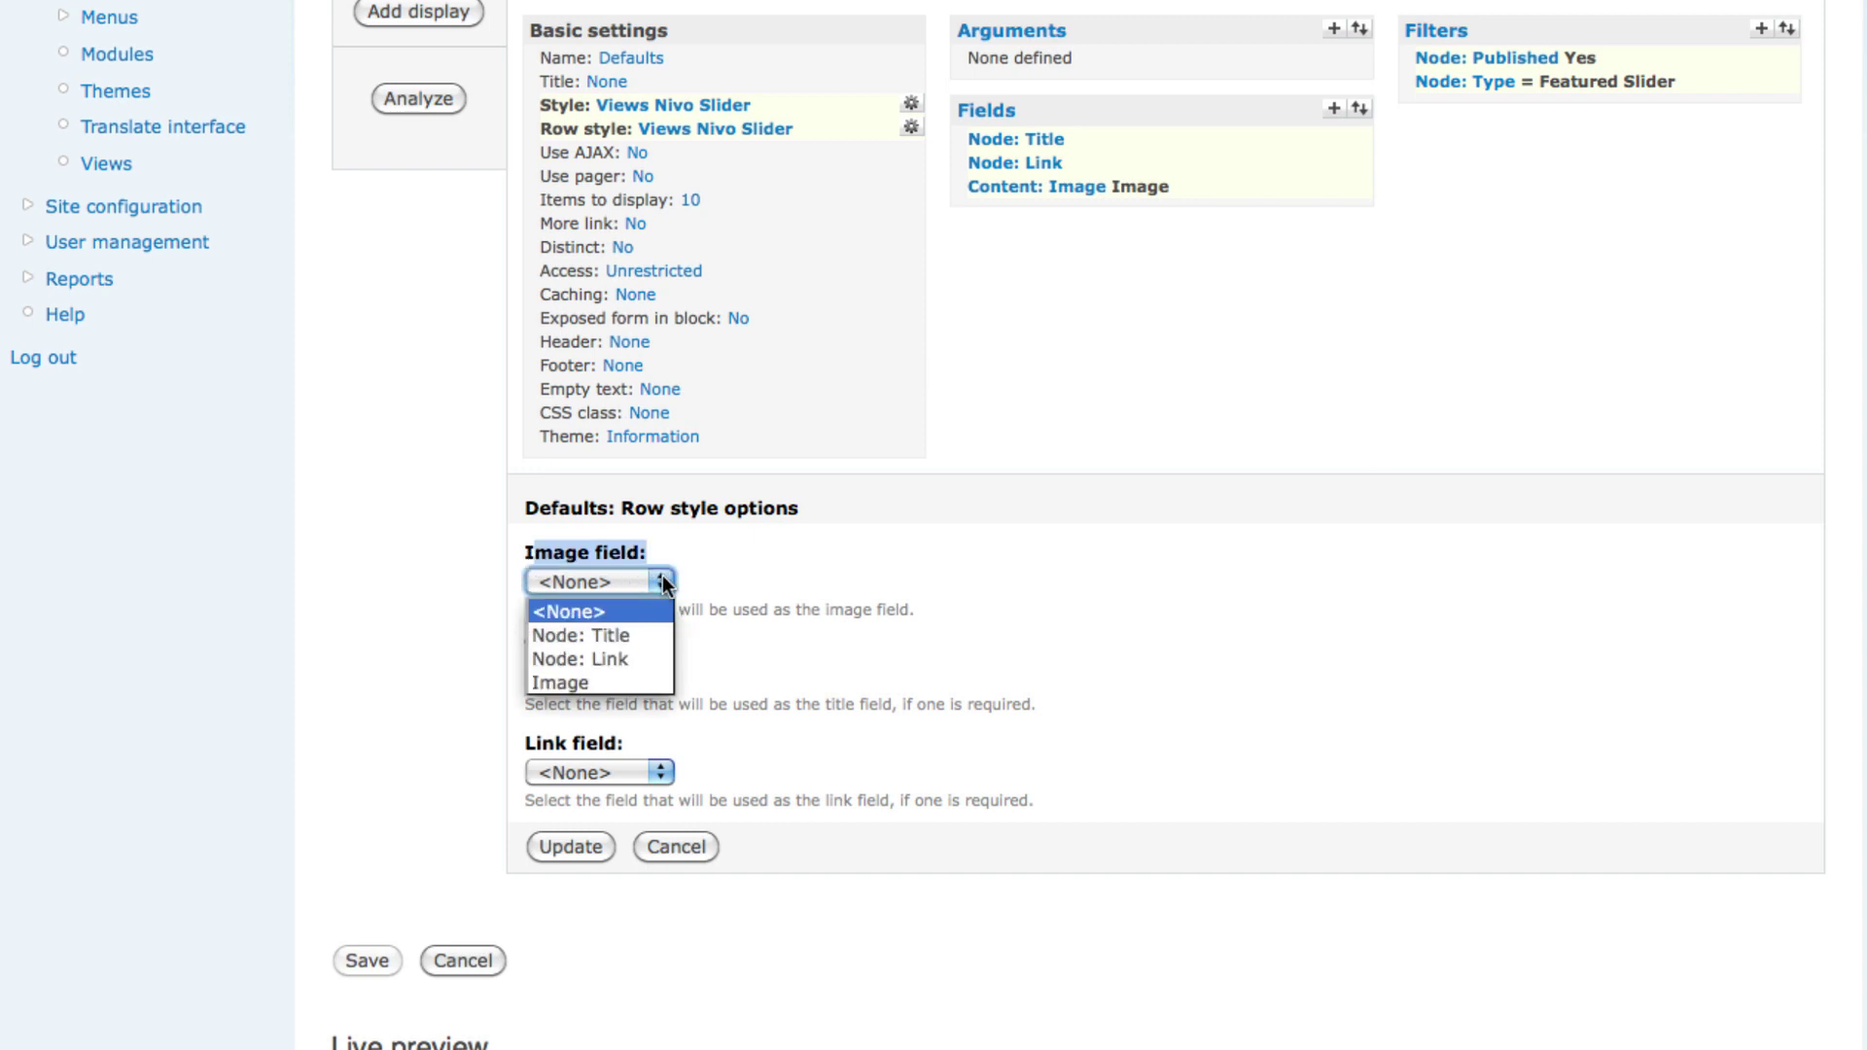
left_click(626, 683)
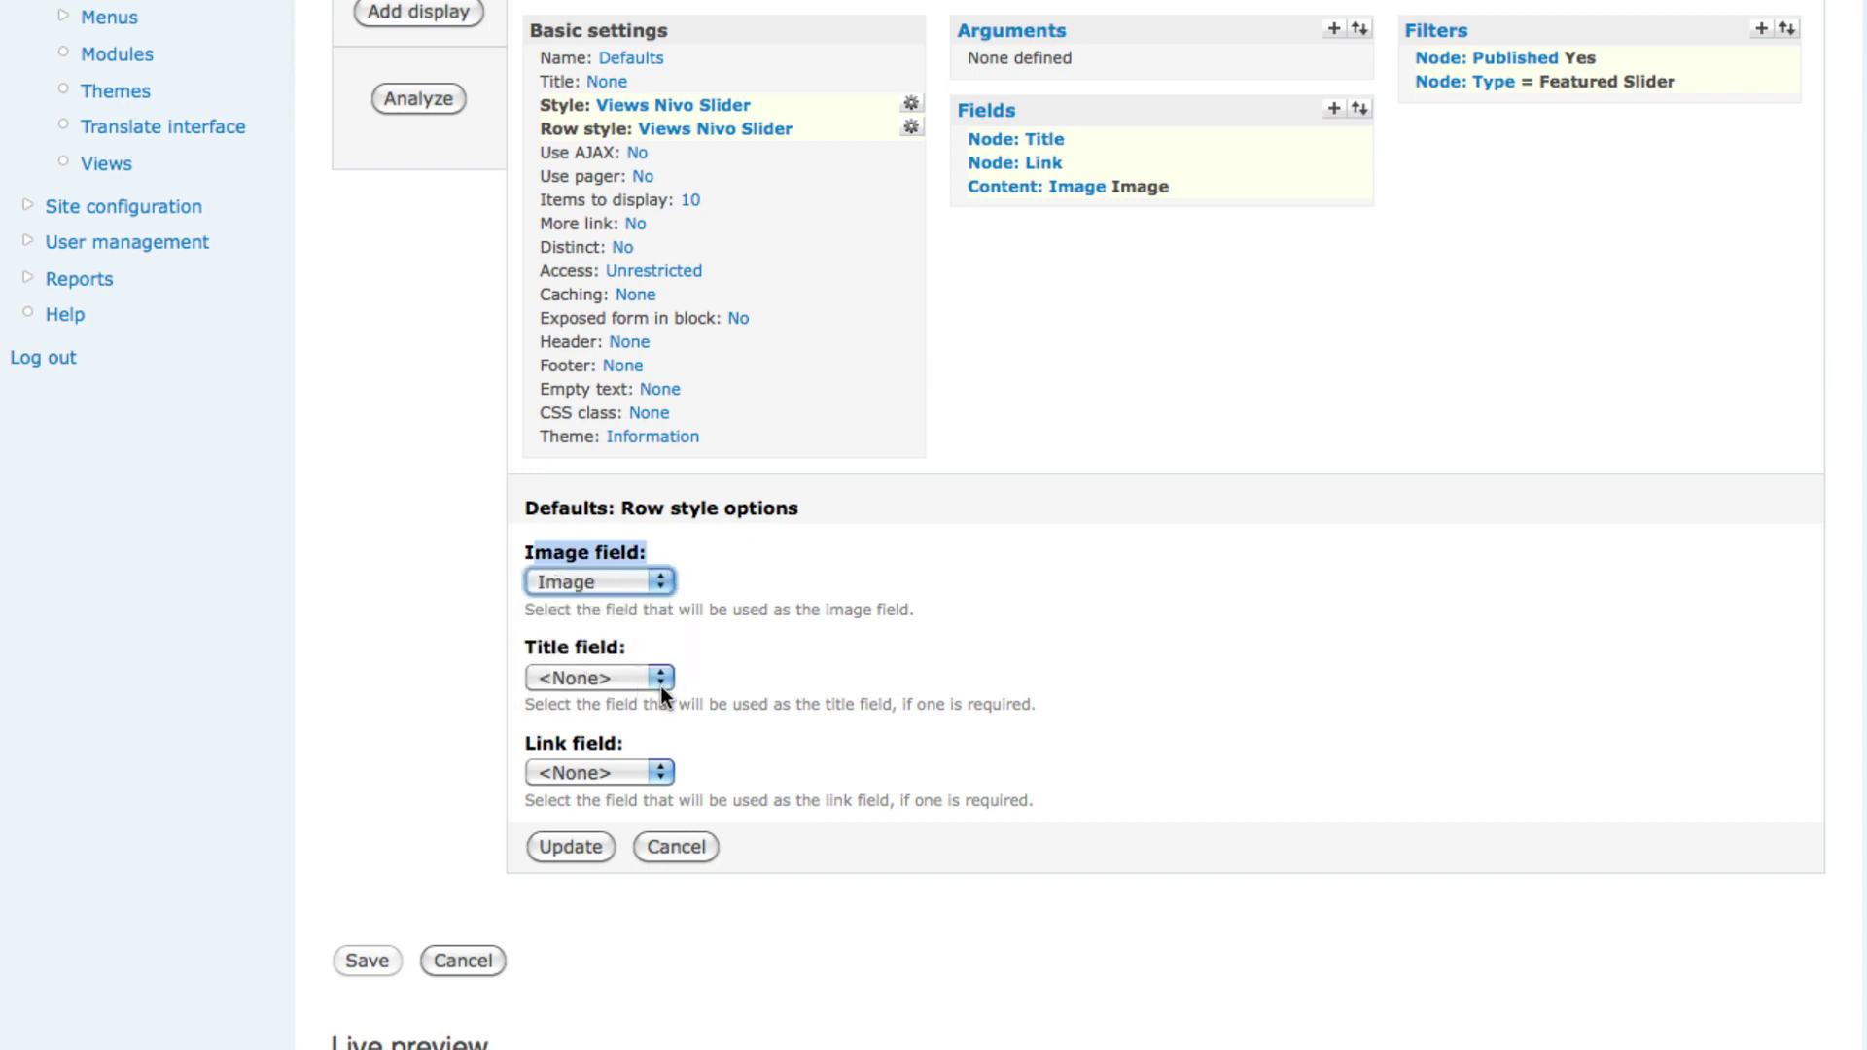
left_click(661, 680)
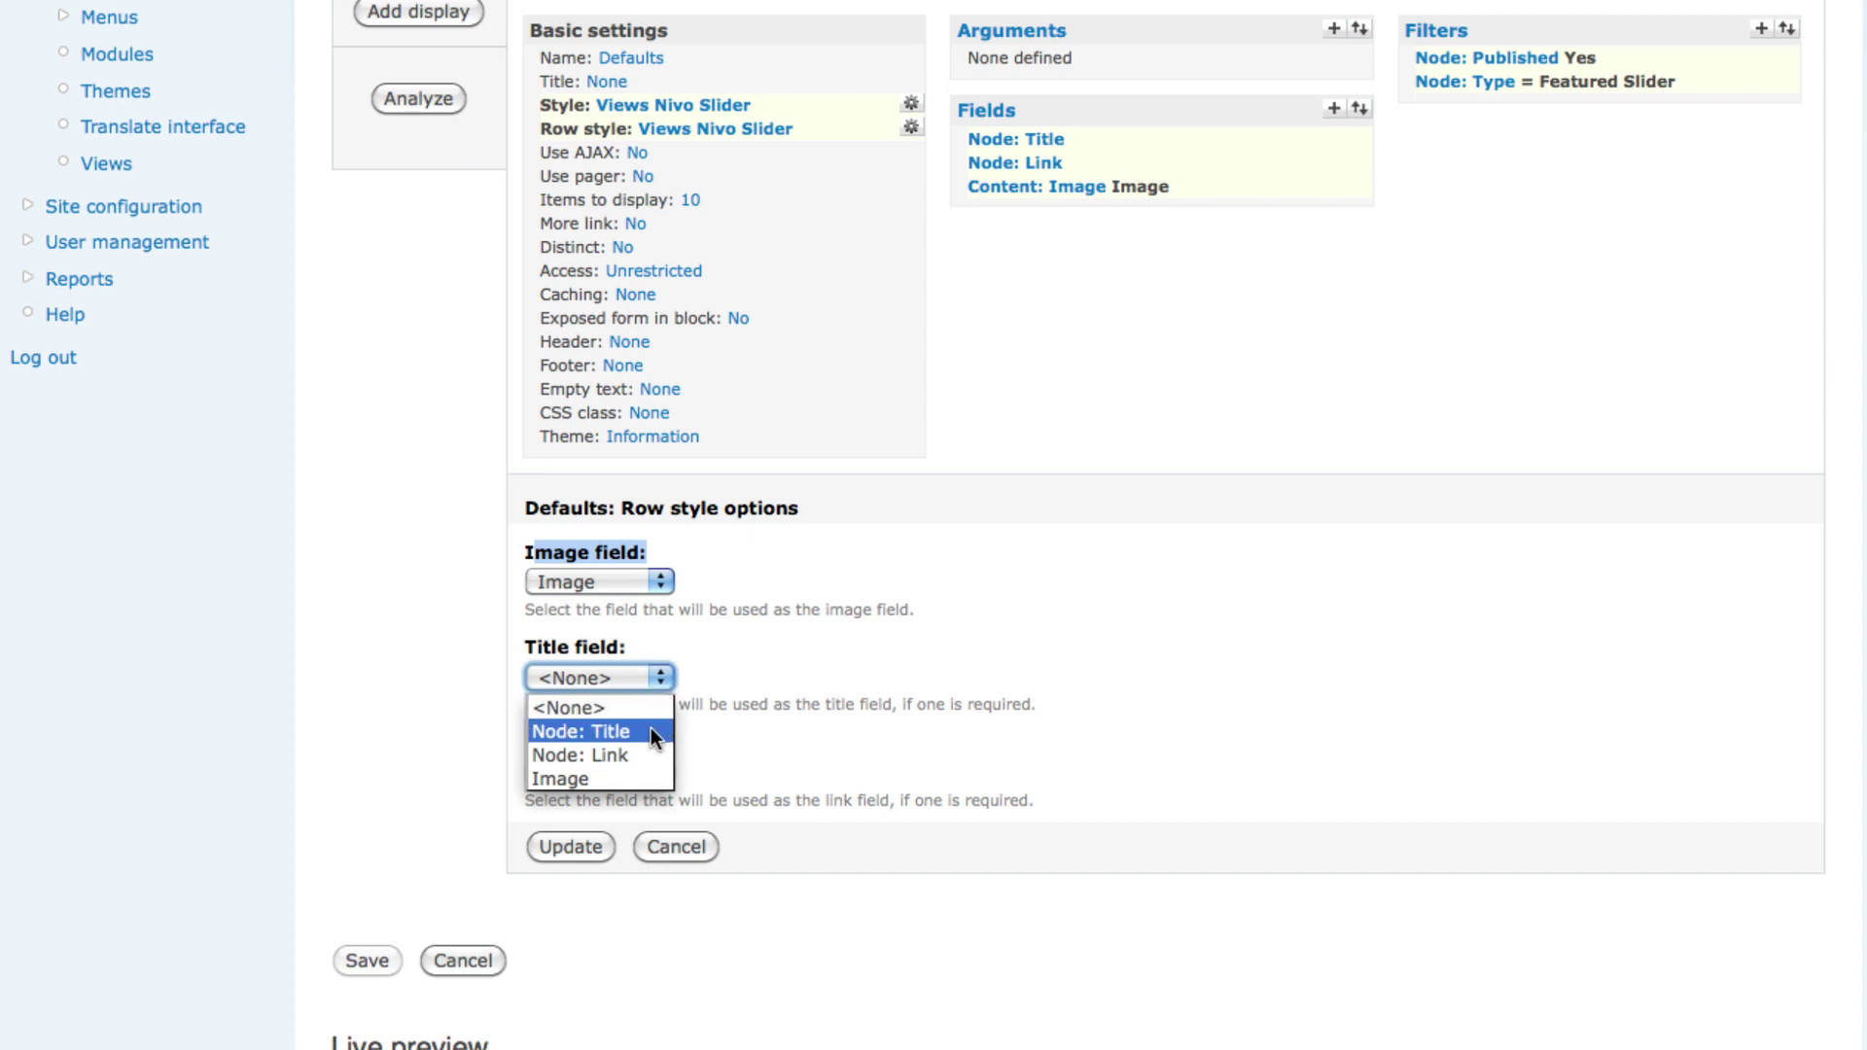
left_click(651, 729)
left_click(651, 769)
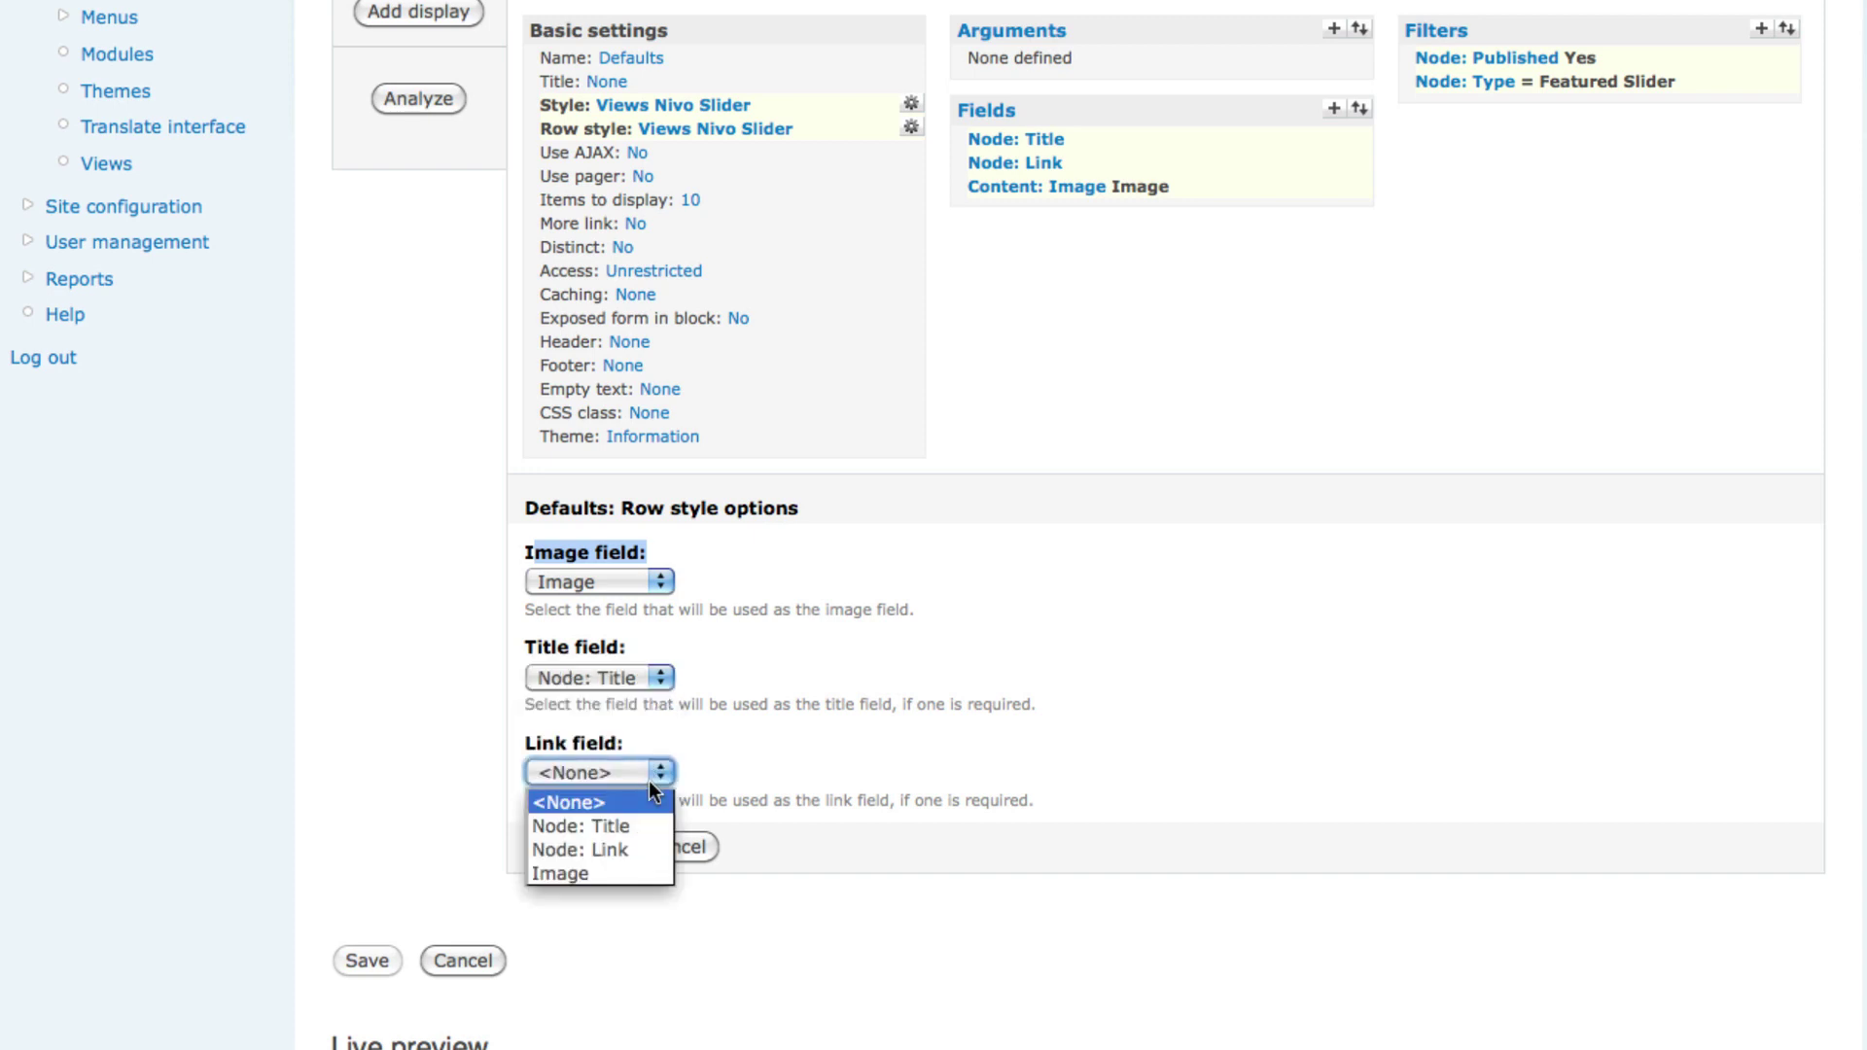
left_click(634, 855)
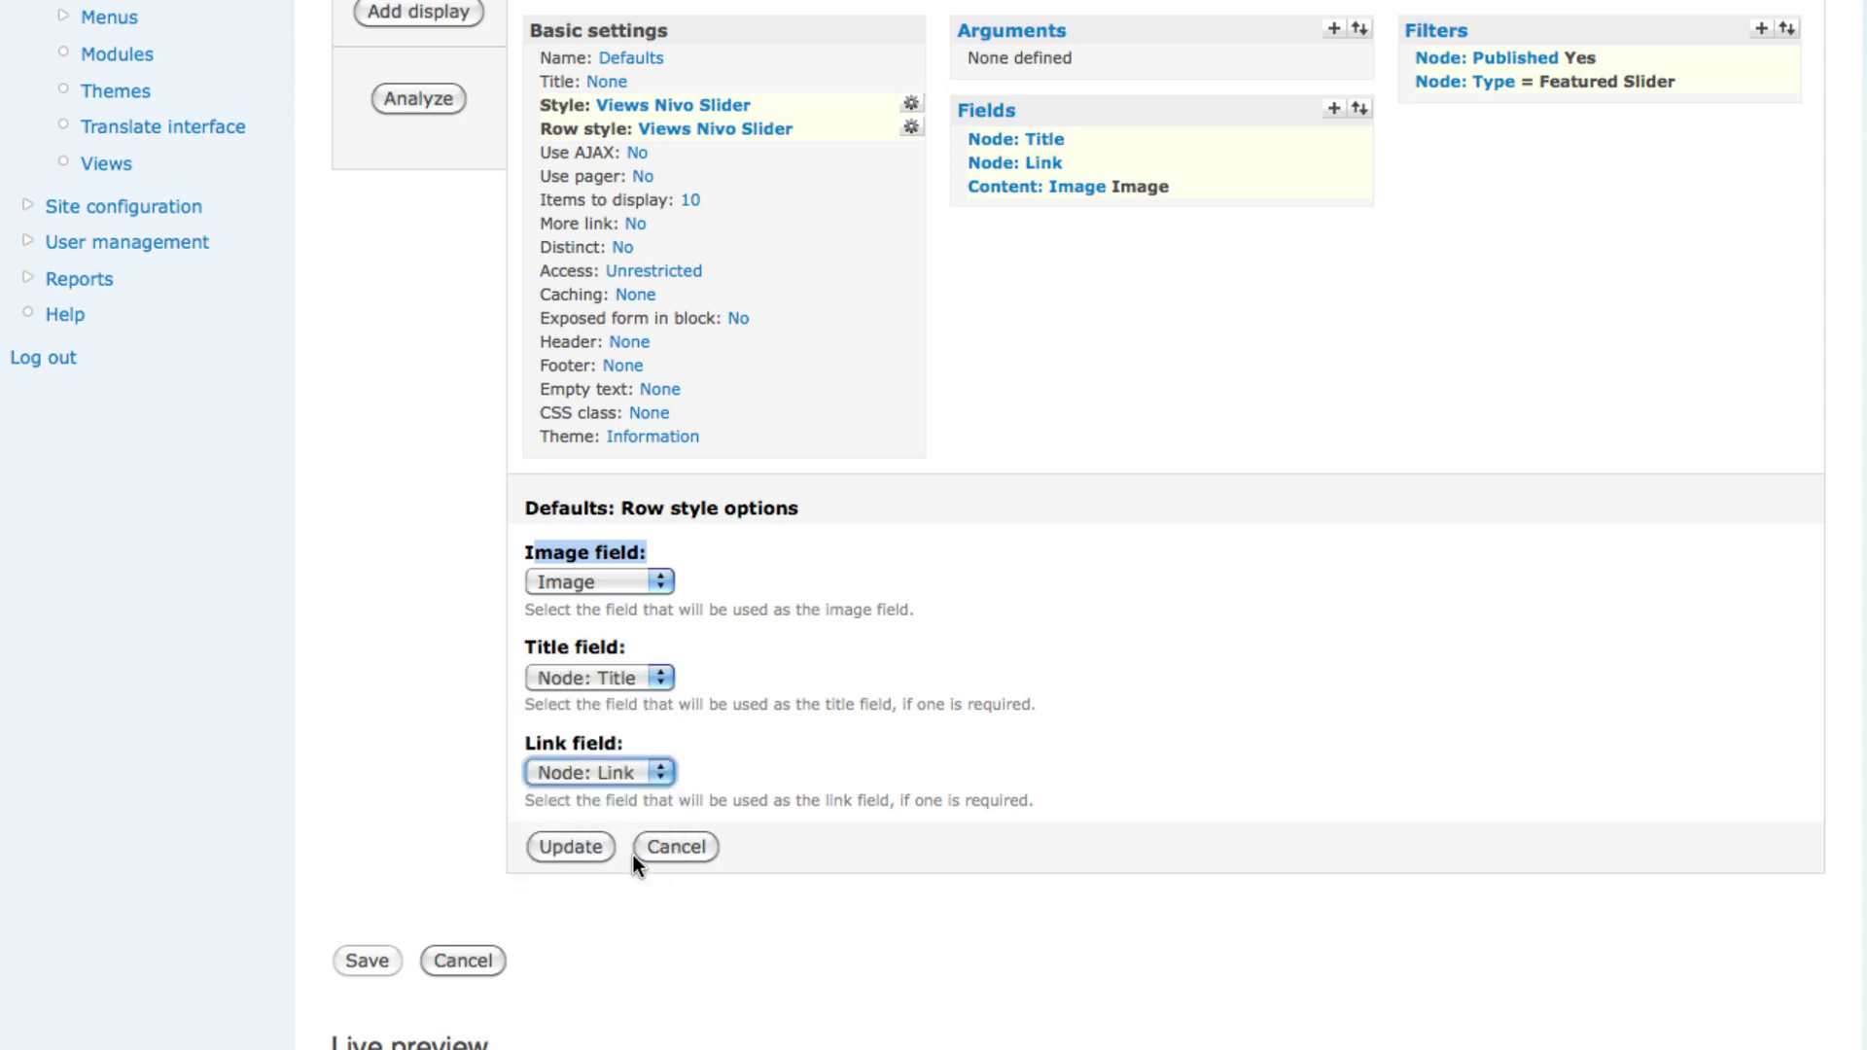
scroll(588, 687, "down", 3)
left_click(586, 687)
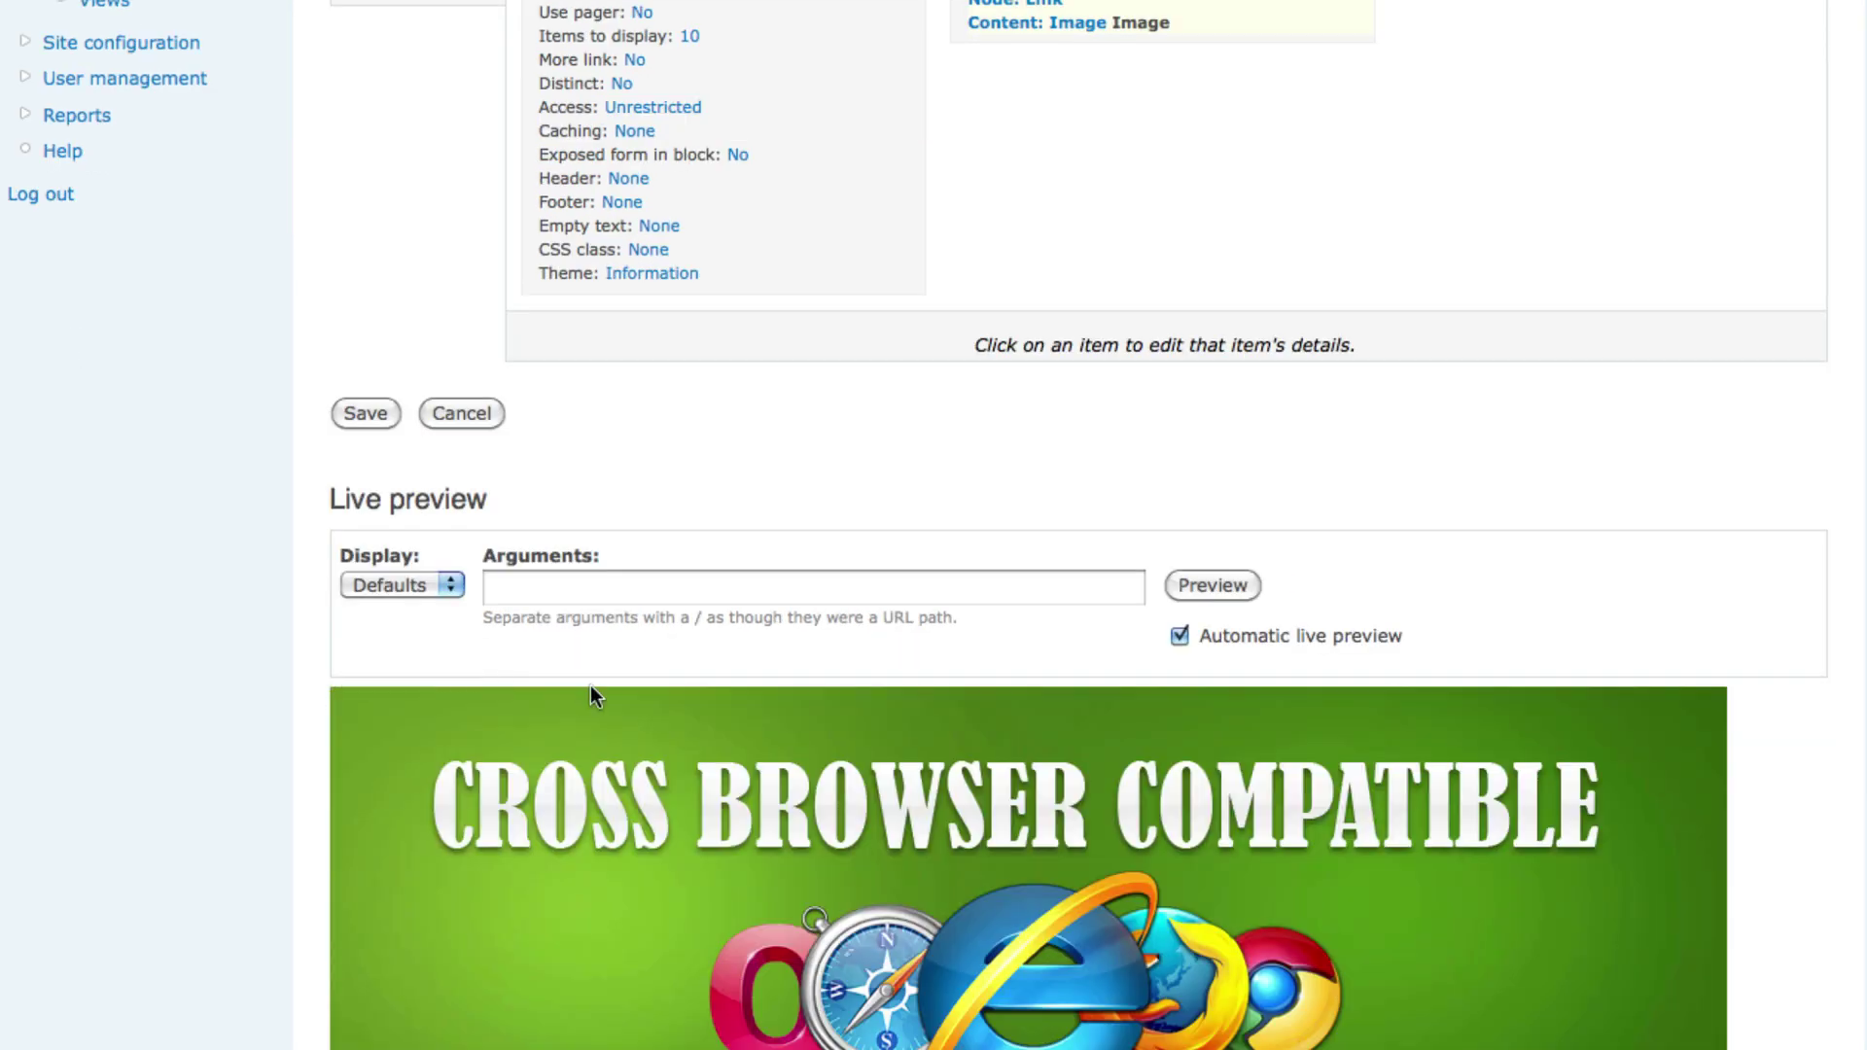
- Add a Block display to featured_slider and compare the Defaults and Block displays
scroll(1463, 397, "up", 2)
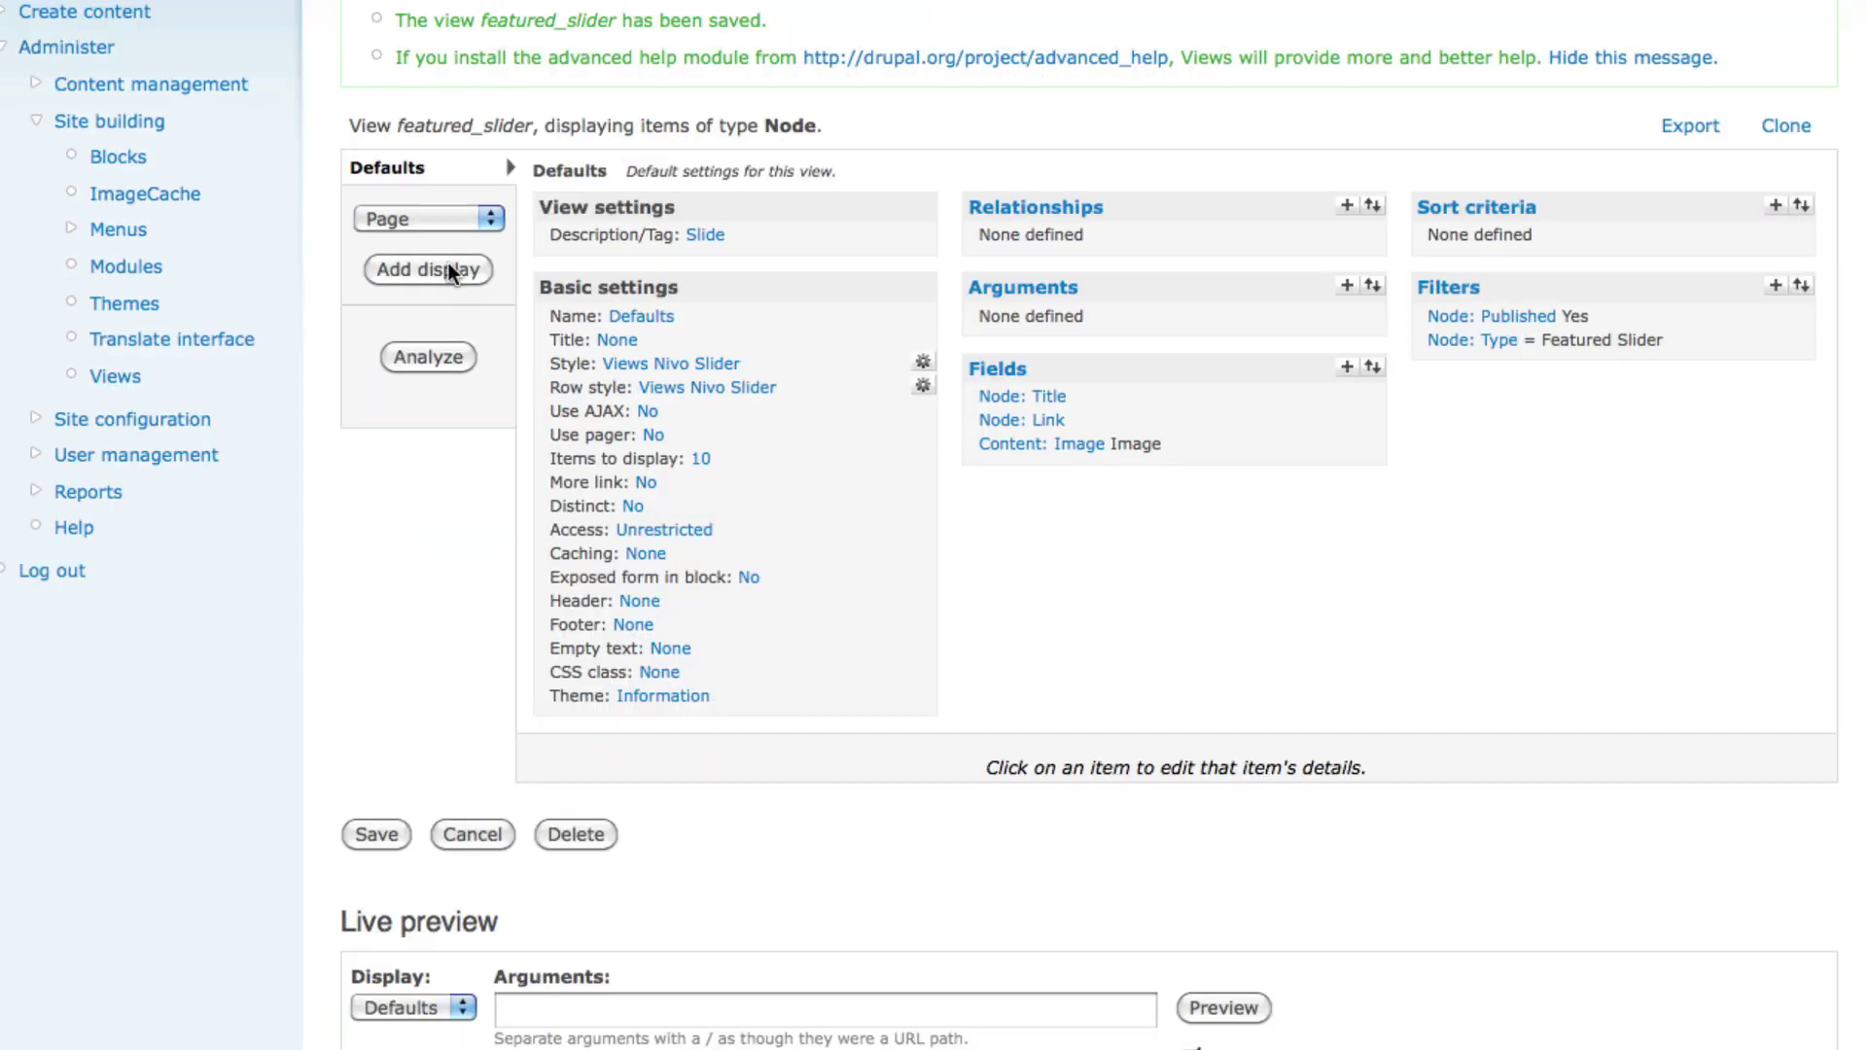
left_click(481, 216)
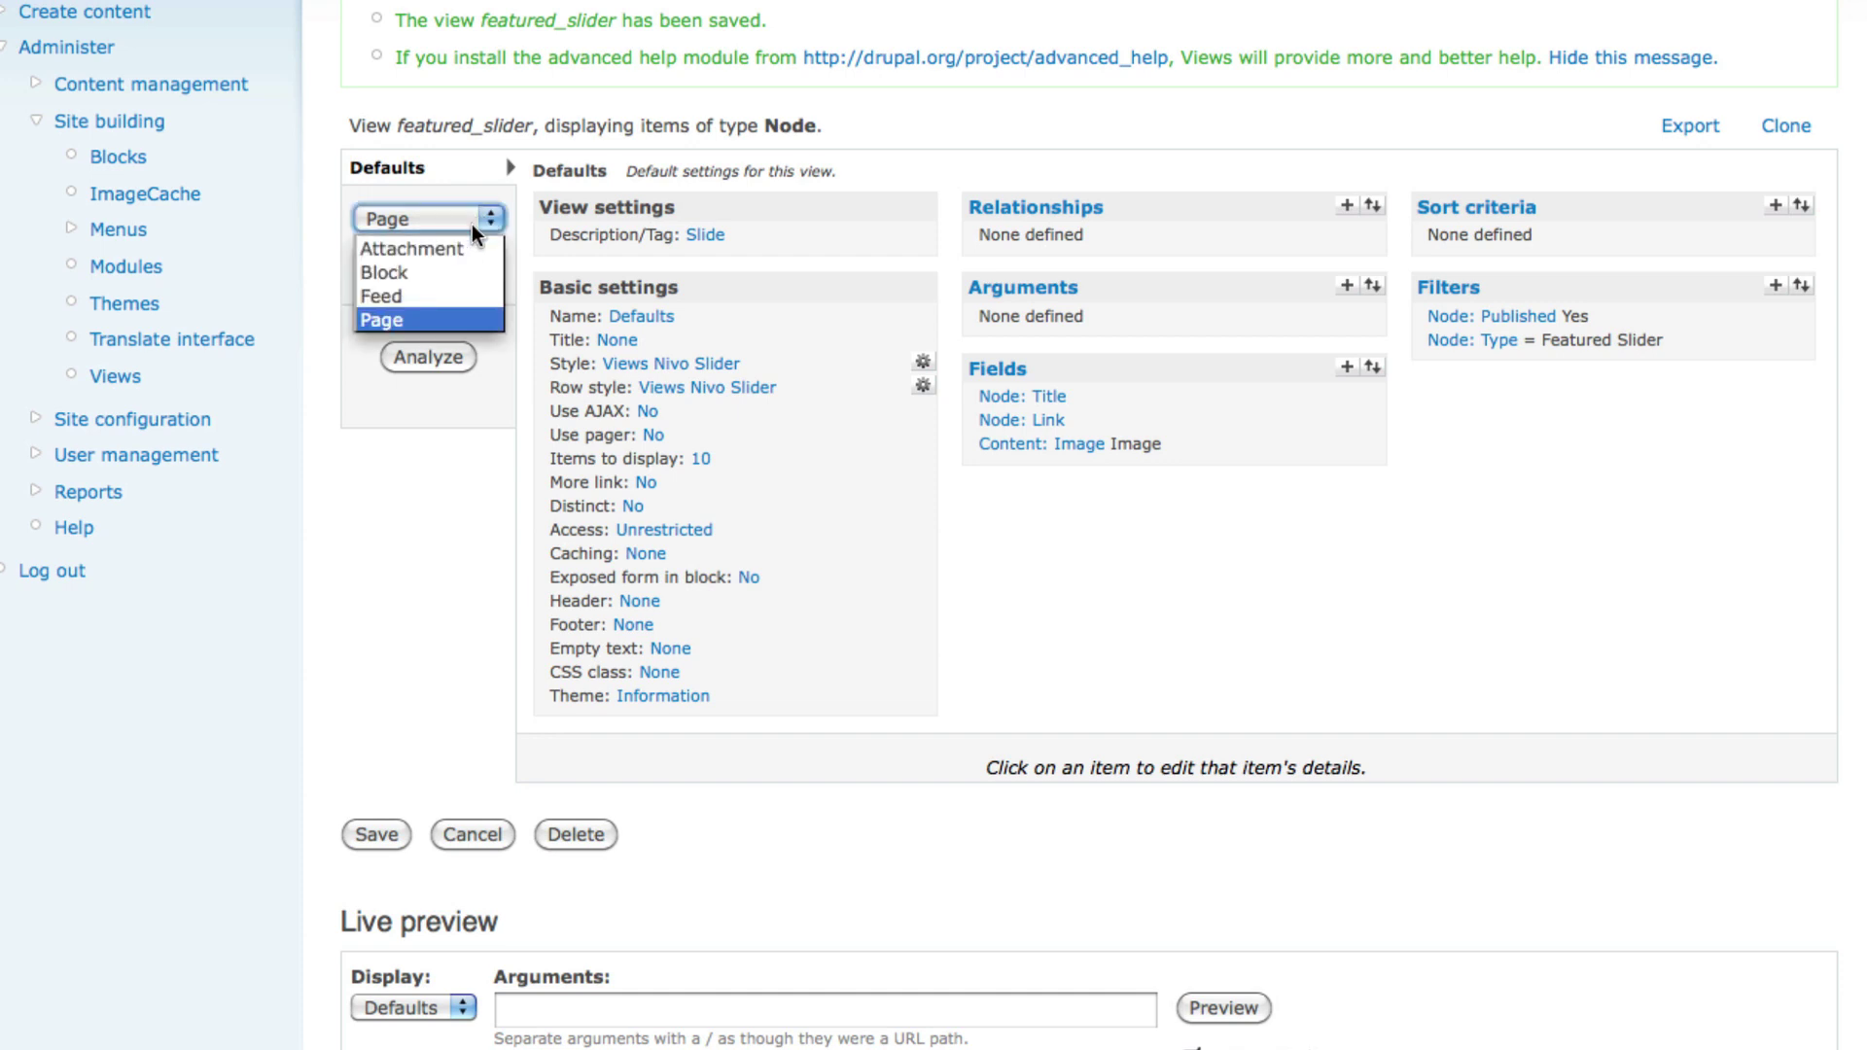
left_click(454, 269)
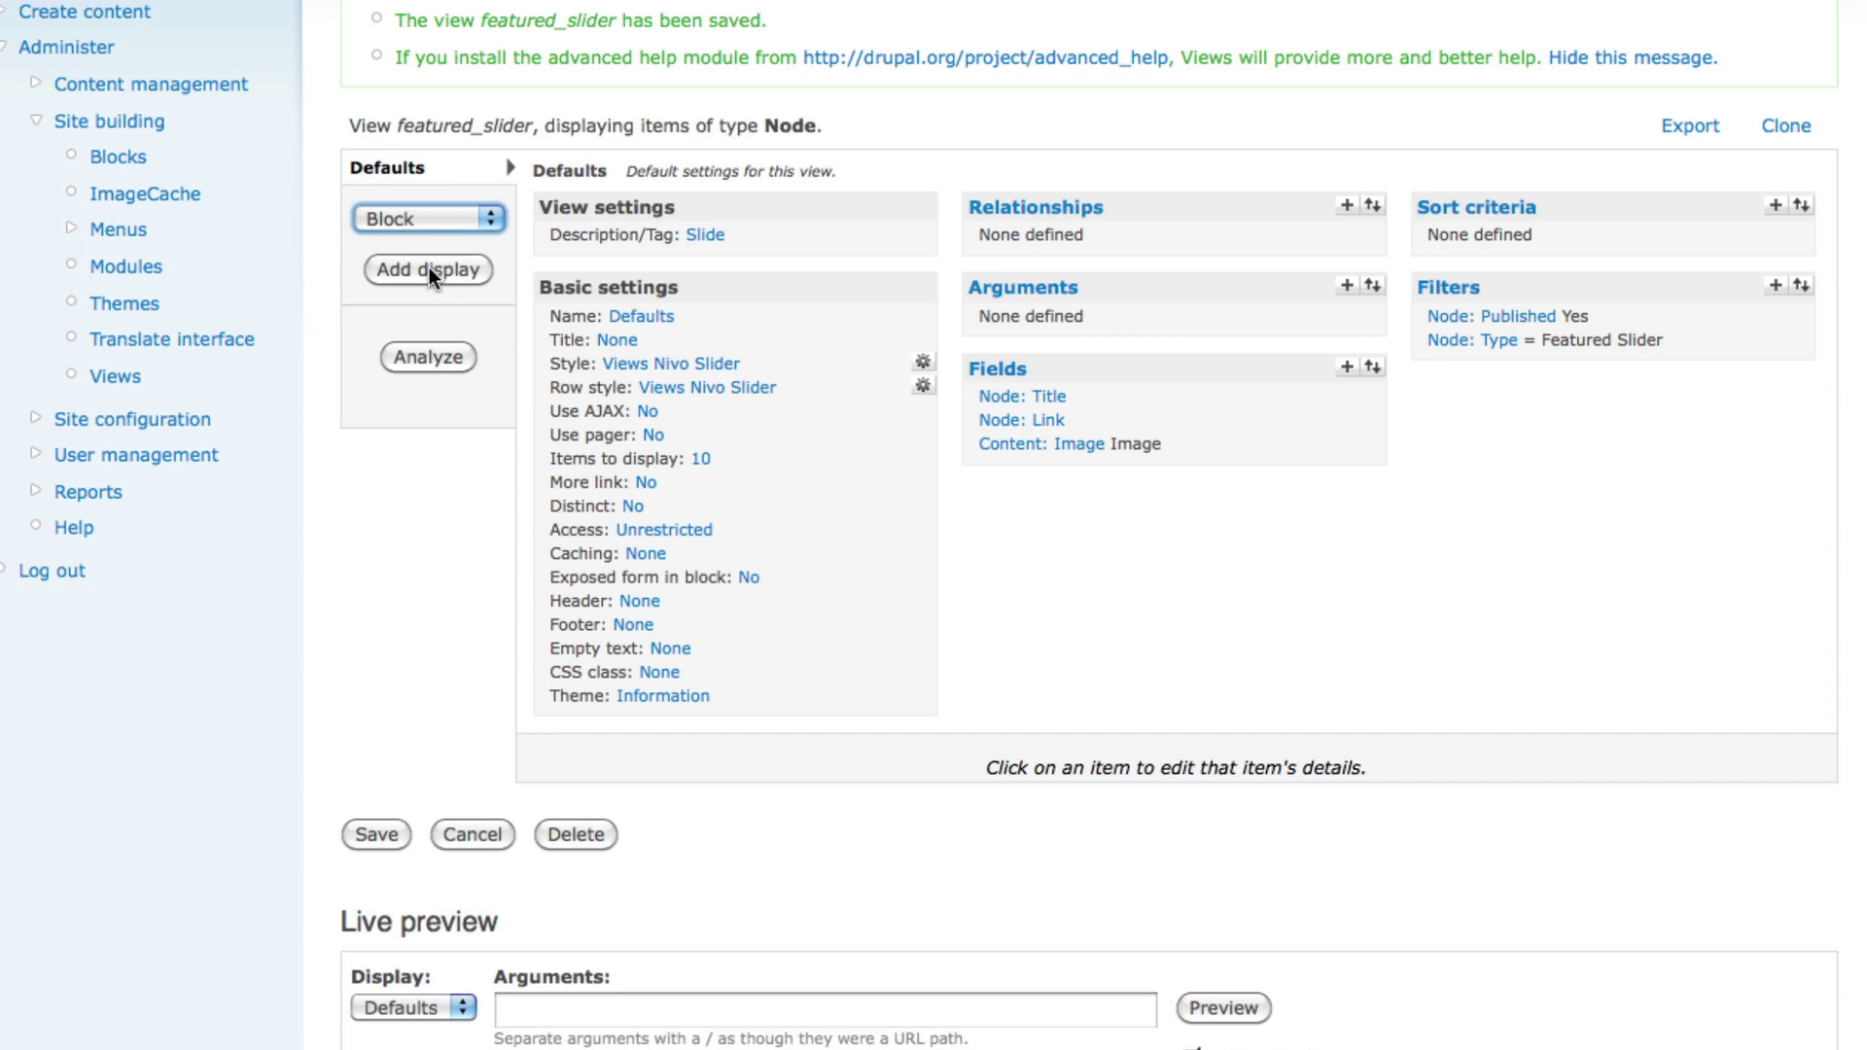
left_click(428, 271)
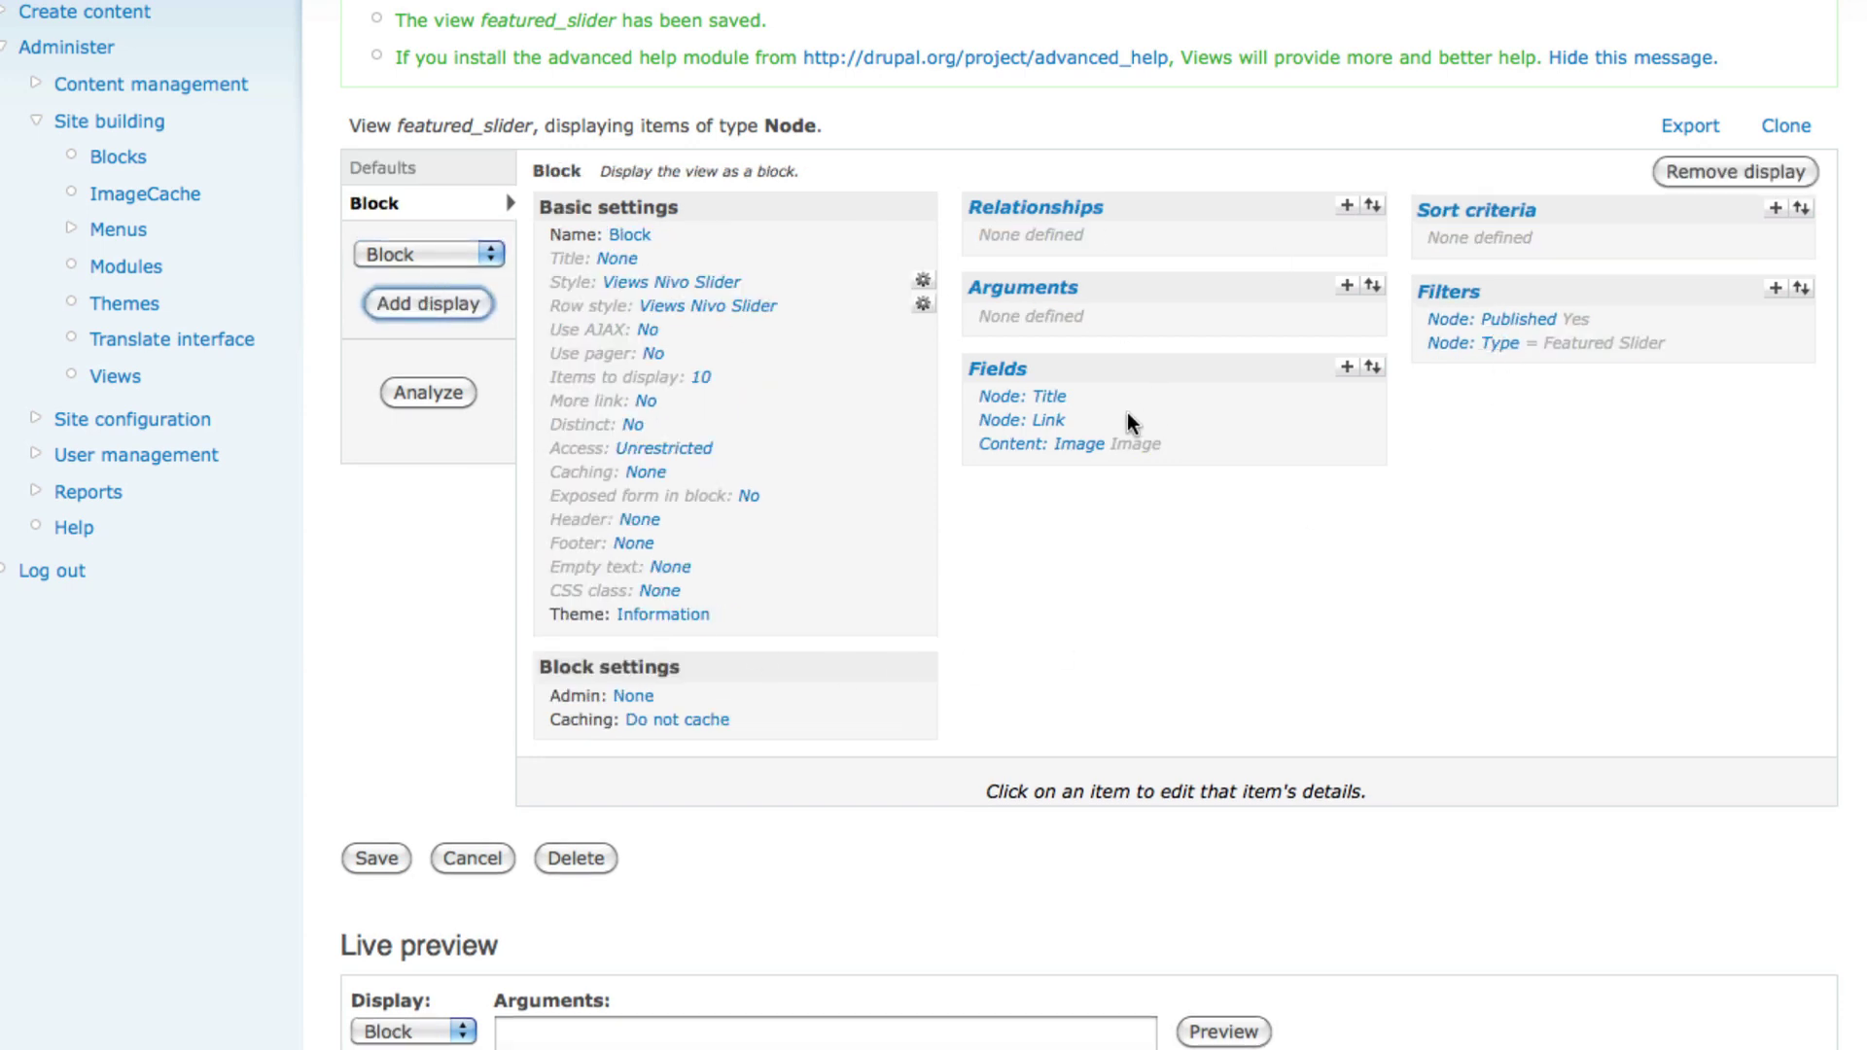
left_click(489, 181)
left_click(474, 209)
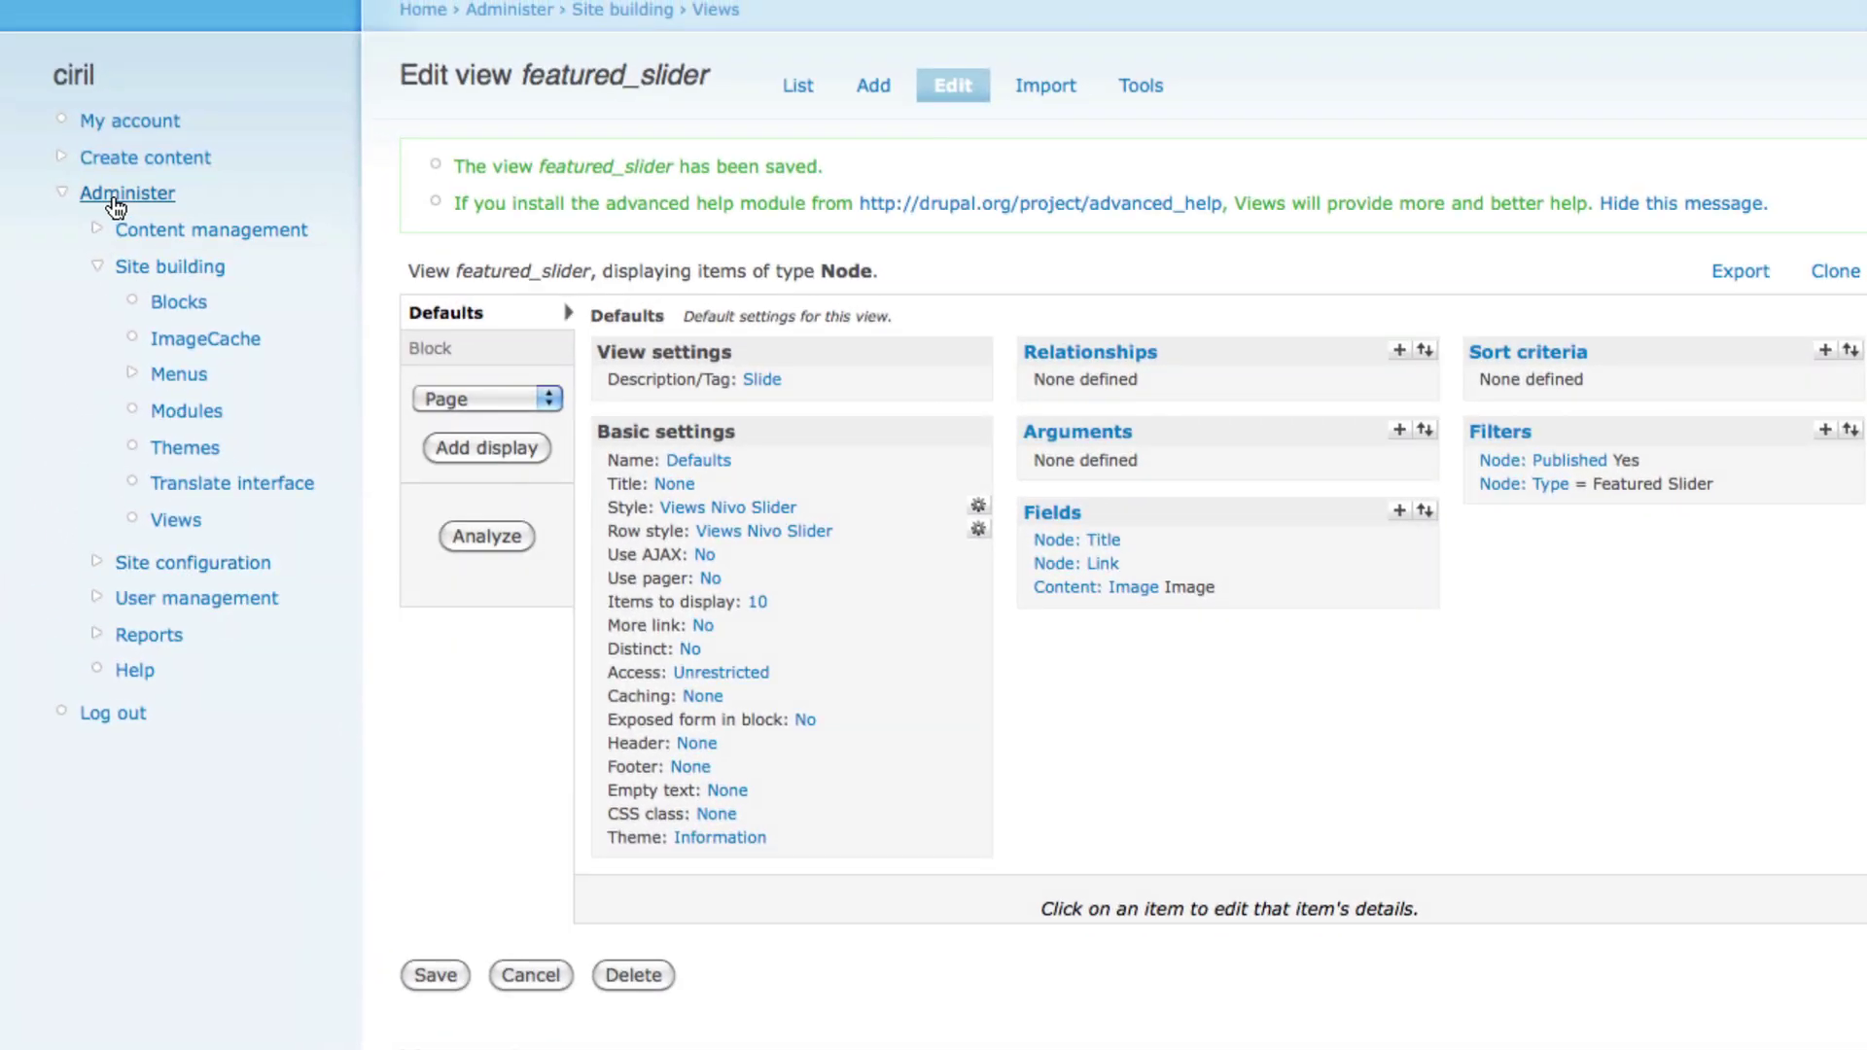
- Go to the Blocks administration page from the site administration overview
left_click(49, 54)
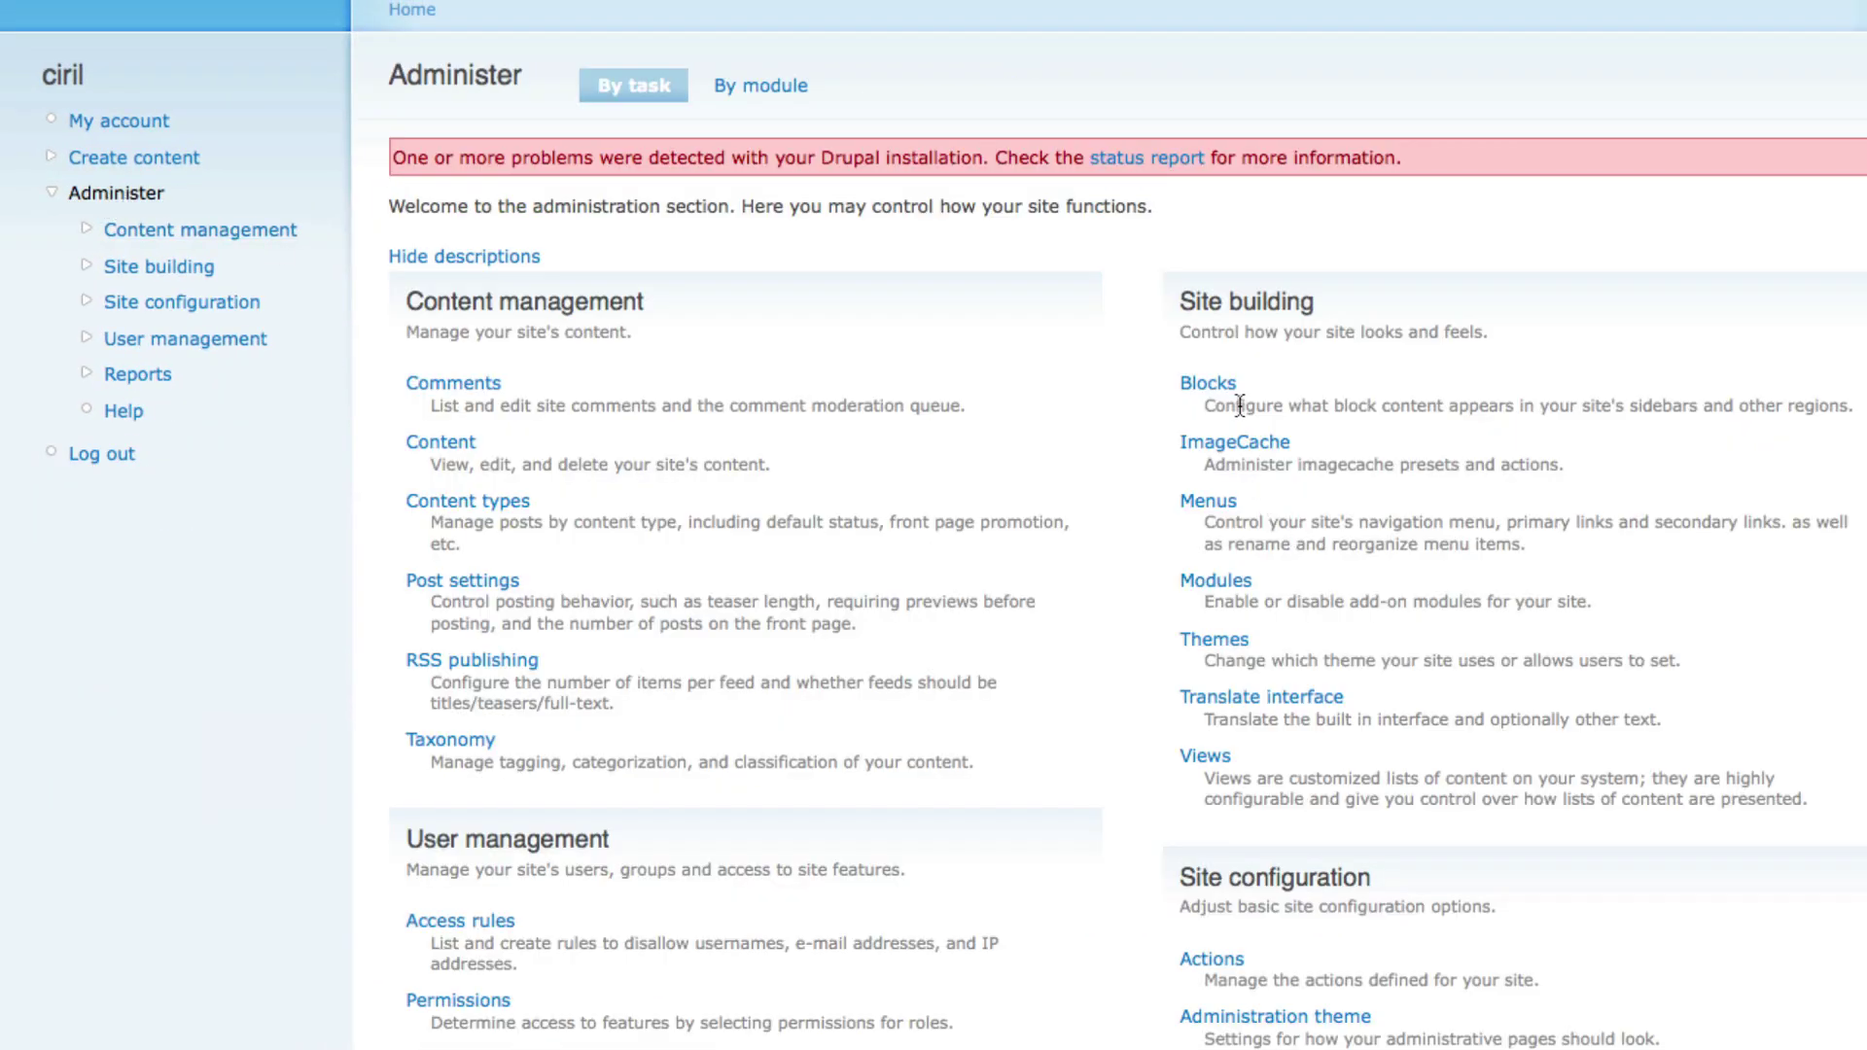
left_click(1209, 384)
scroll(1352, 562, "down", 2)
scroll(1357, 564, "down", 6)
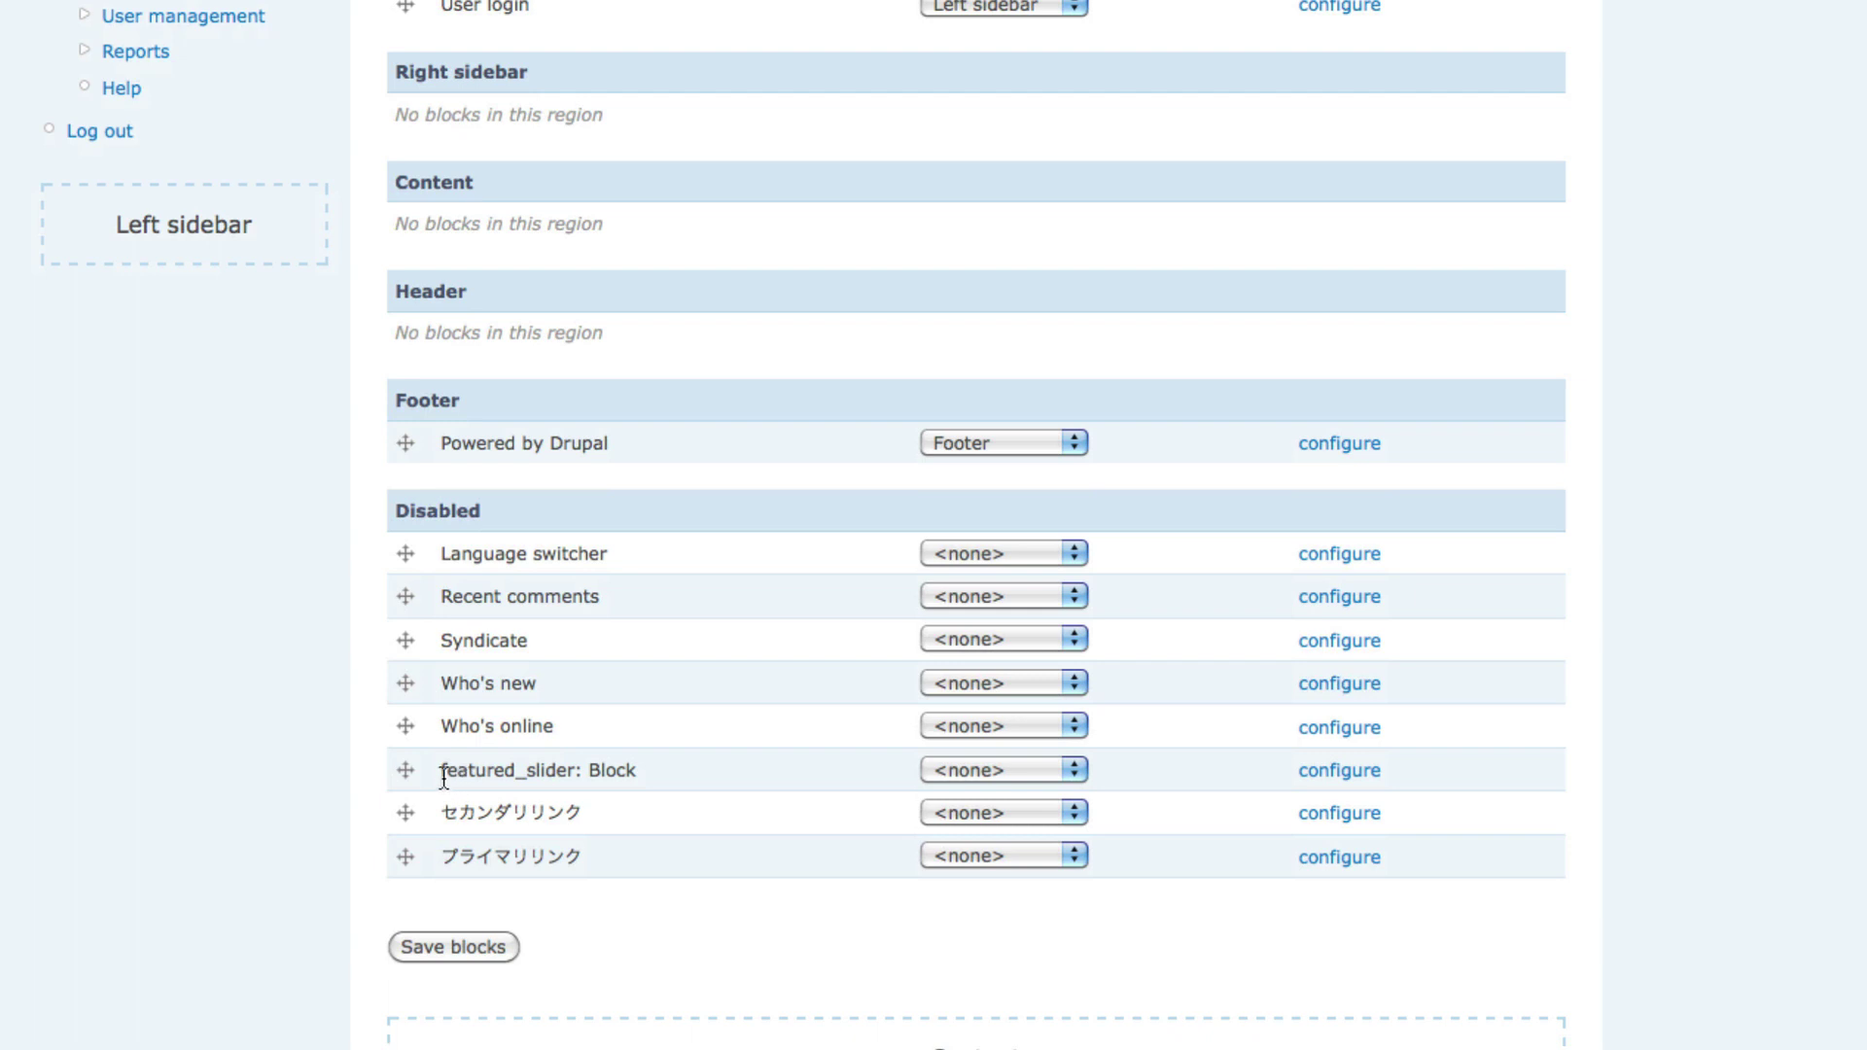
- Move featured_slider: Block from Disabled into the Content region
left_click_drag(442, 778, 587, 781)
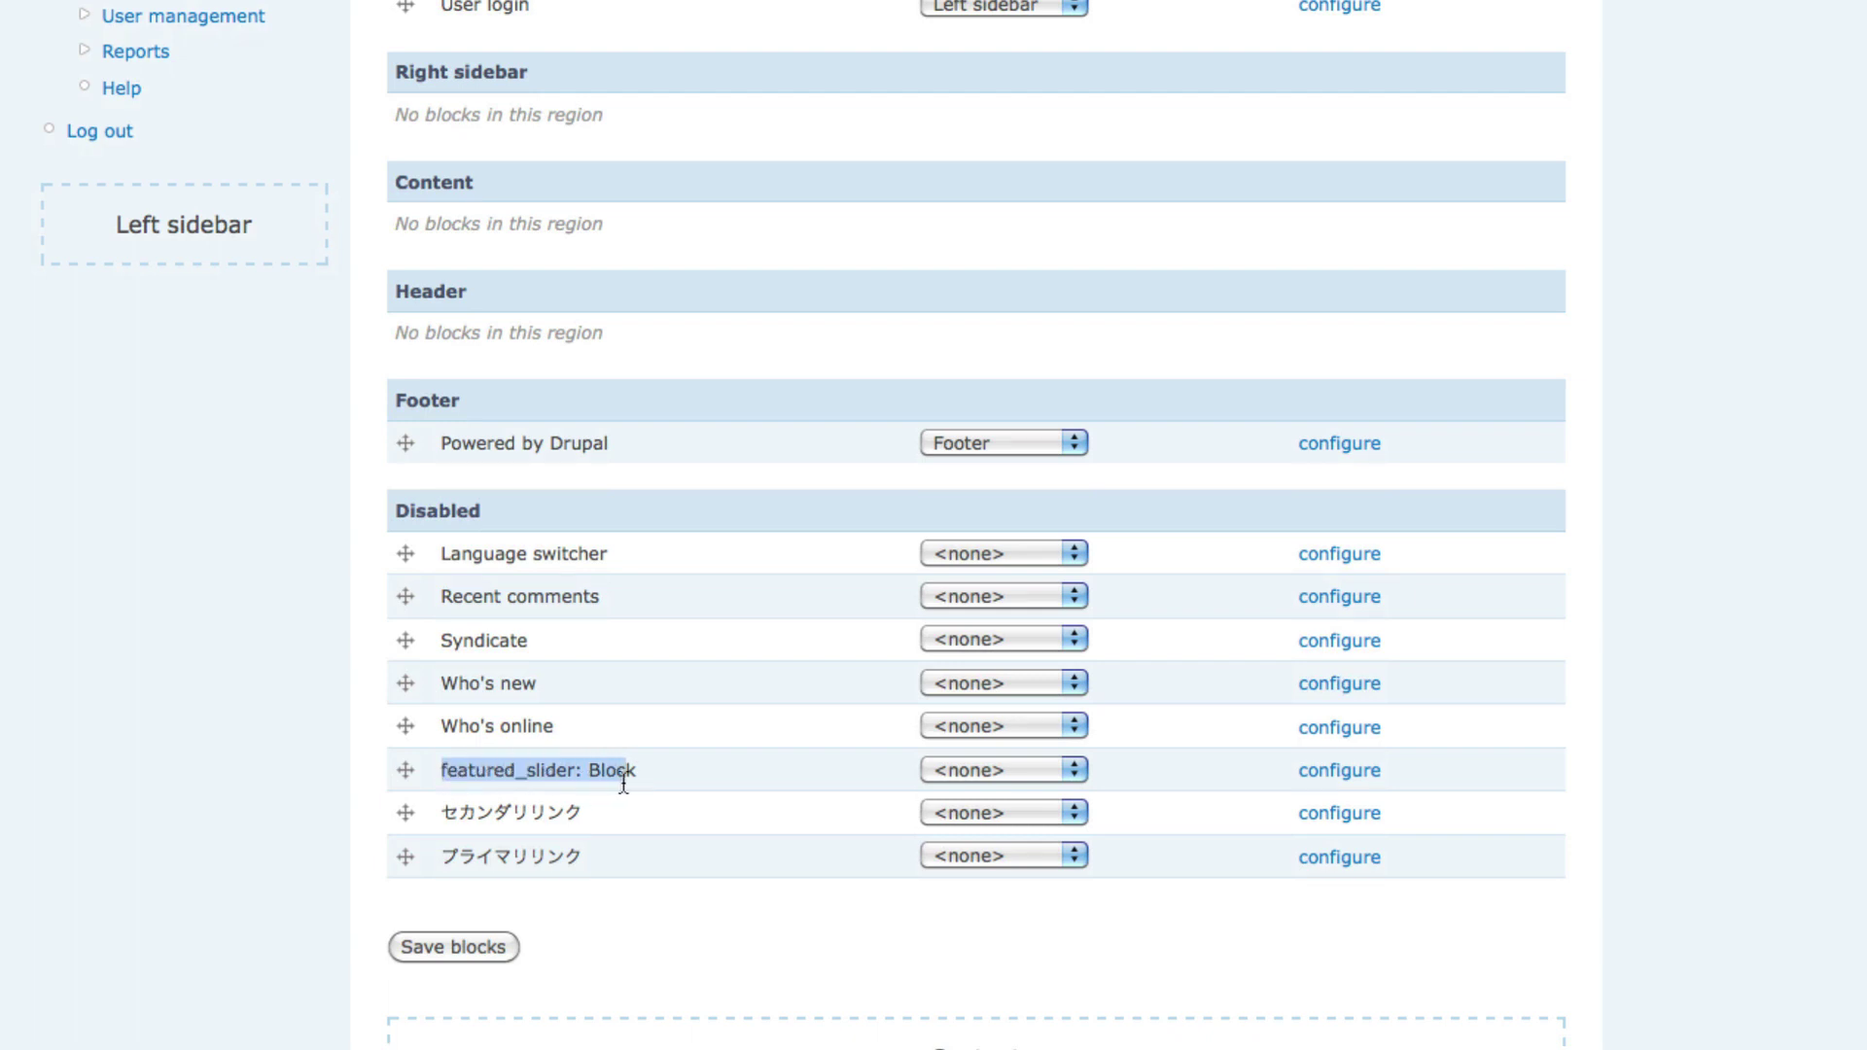
left_click_drag(627, 778, 650, 777)
left_click(680, 770)
scroll(1125, 773, "down", 1)
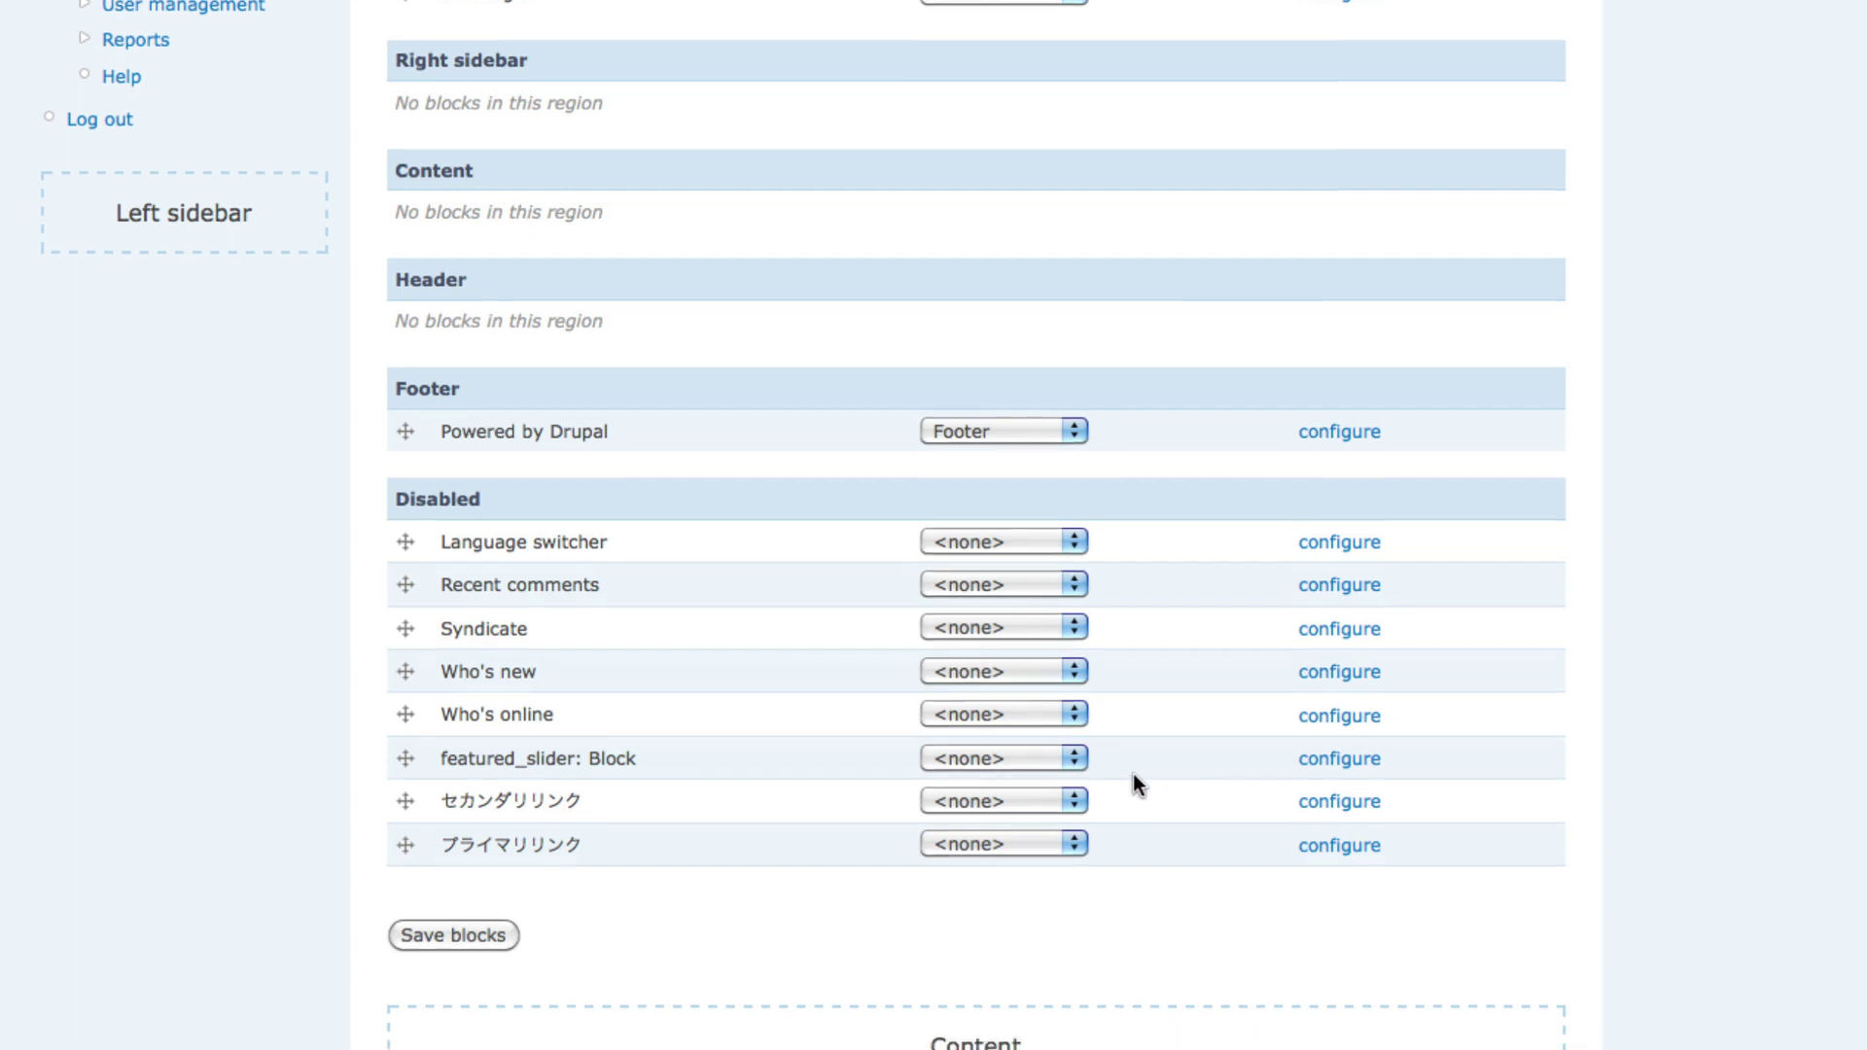
left_click(1082, 759)
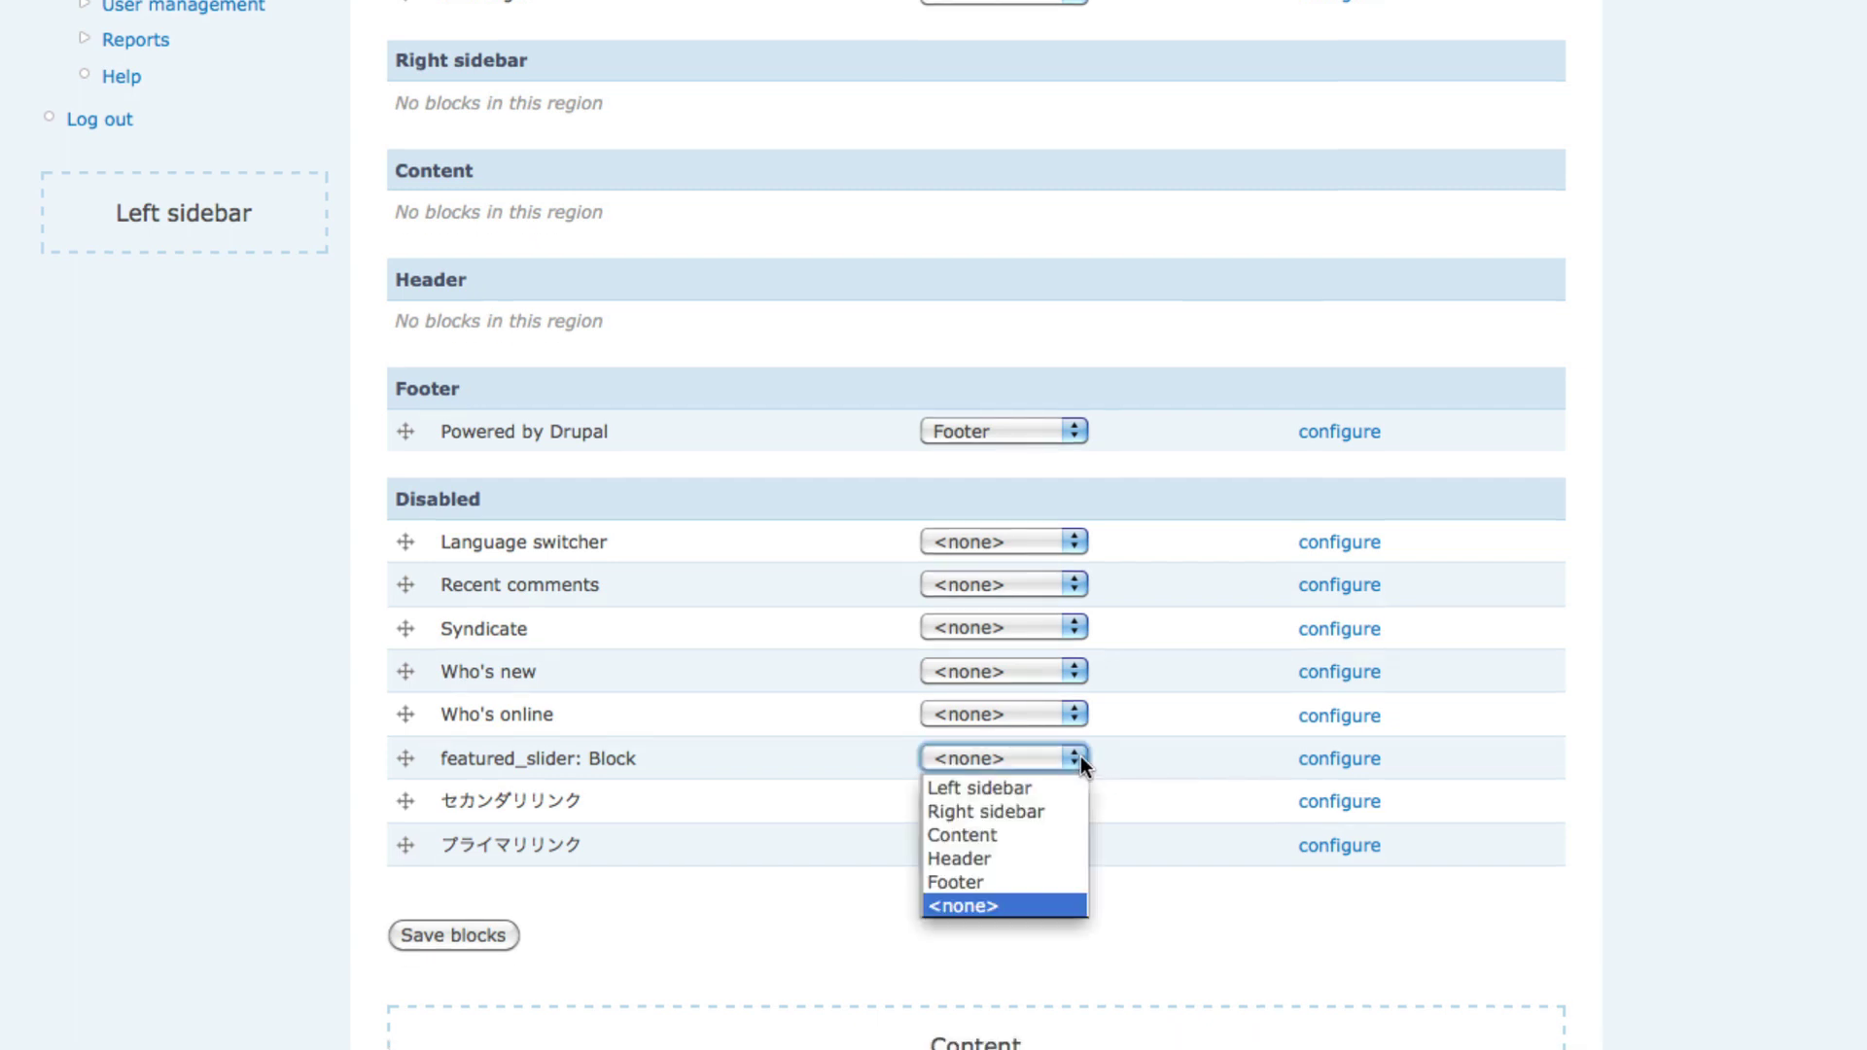
left_click(1030, 832)
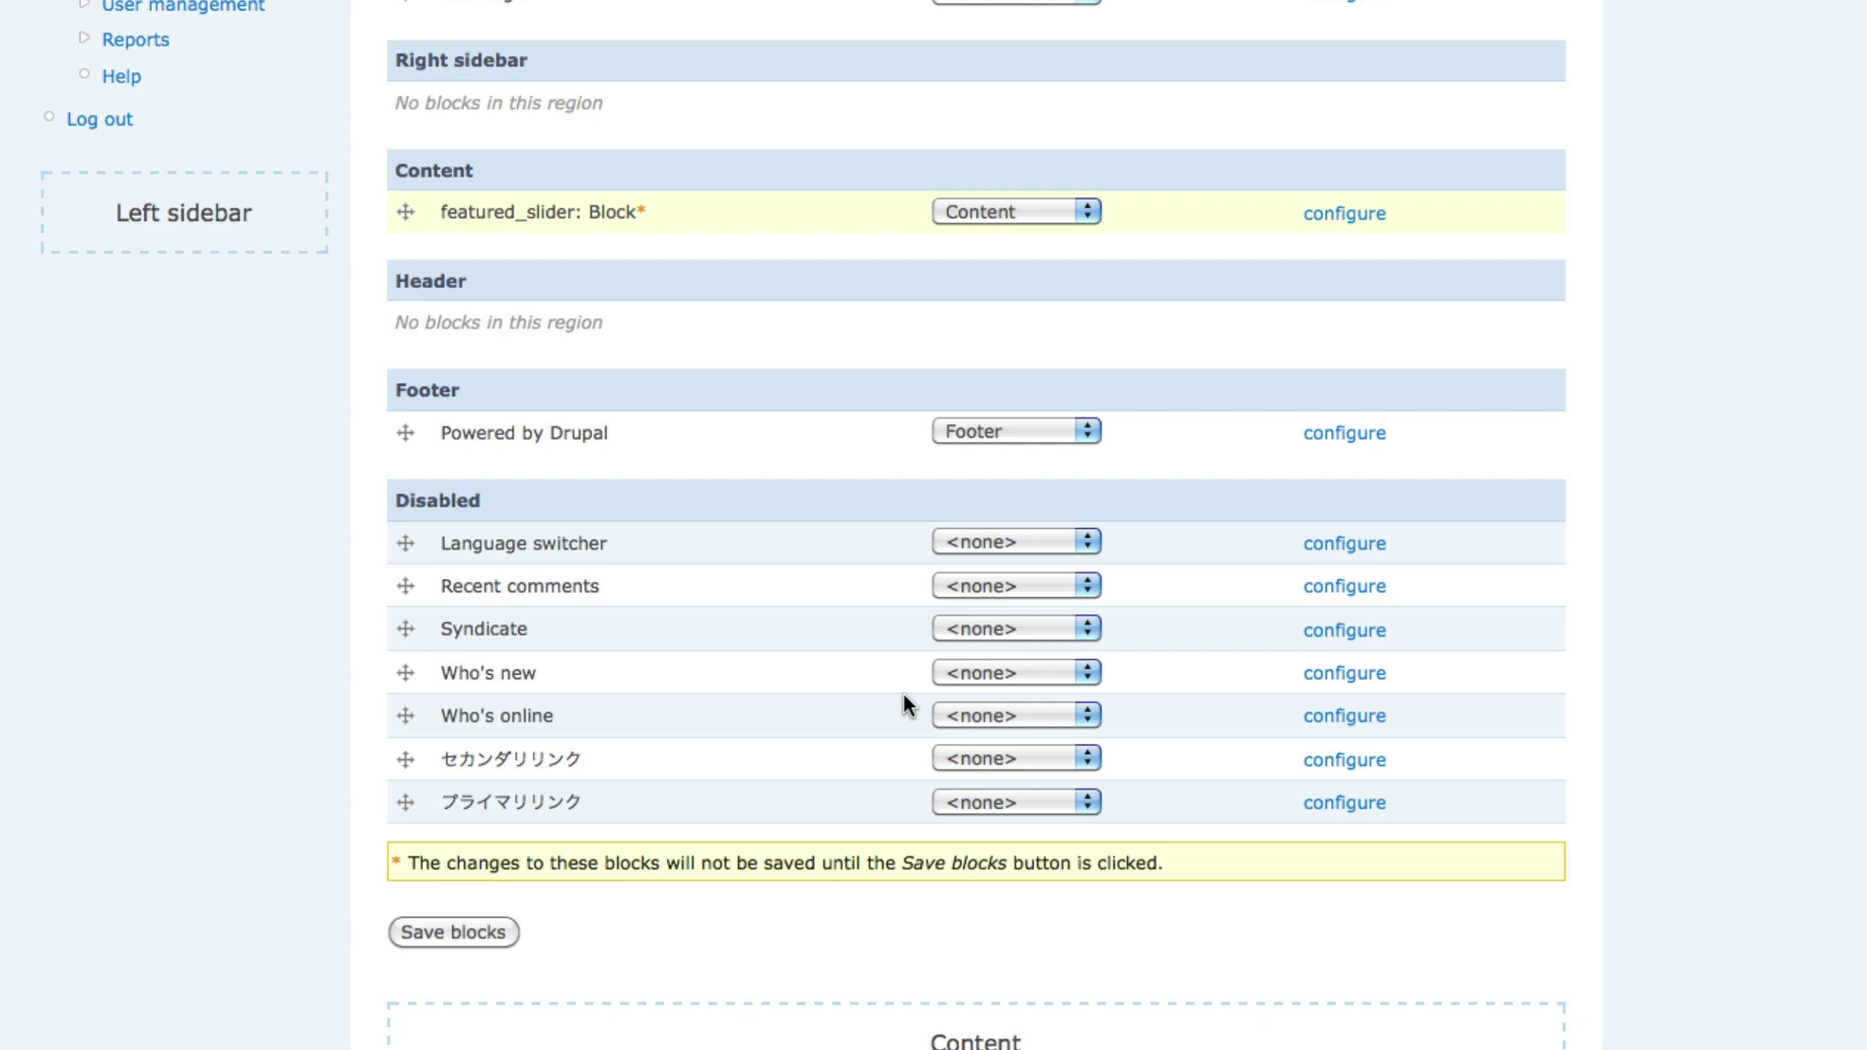
scroll(904, 697, "up", 2)
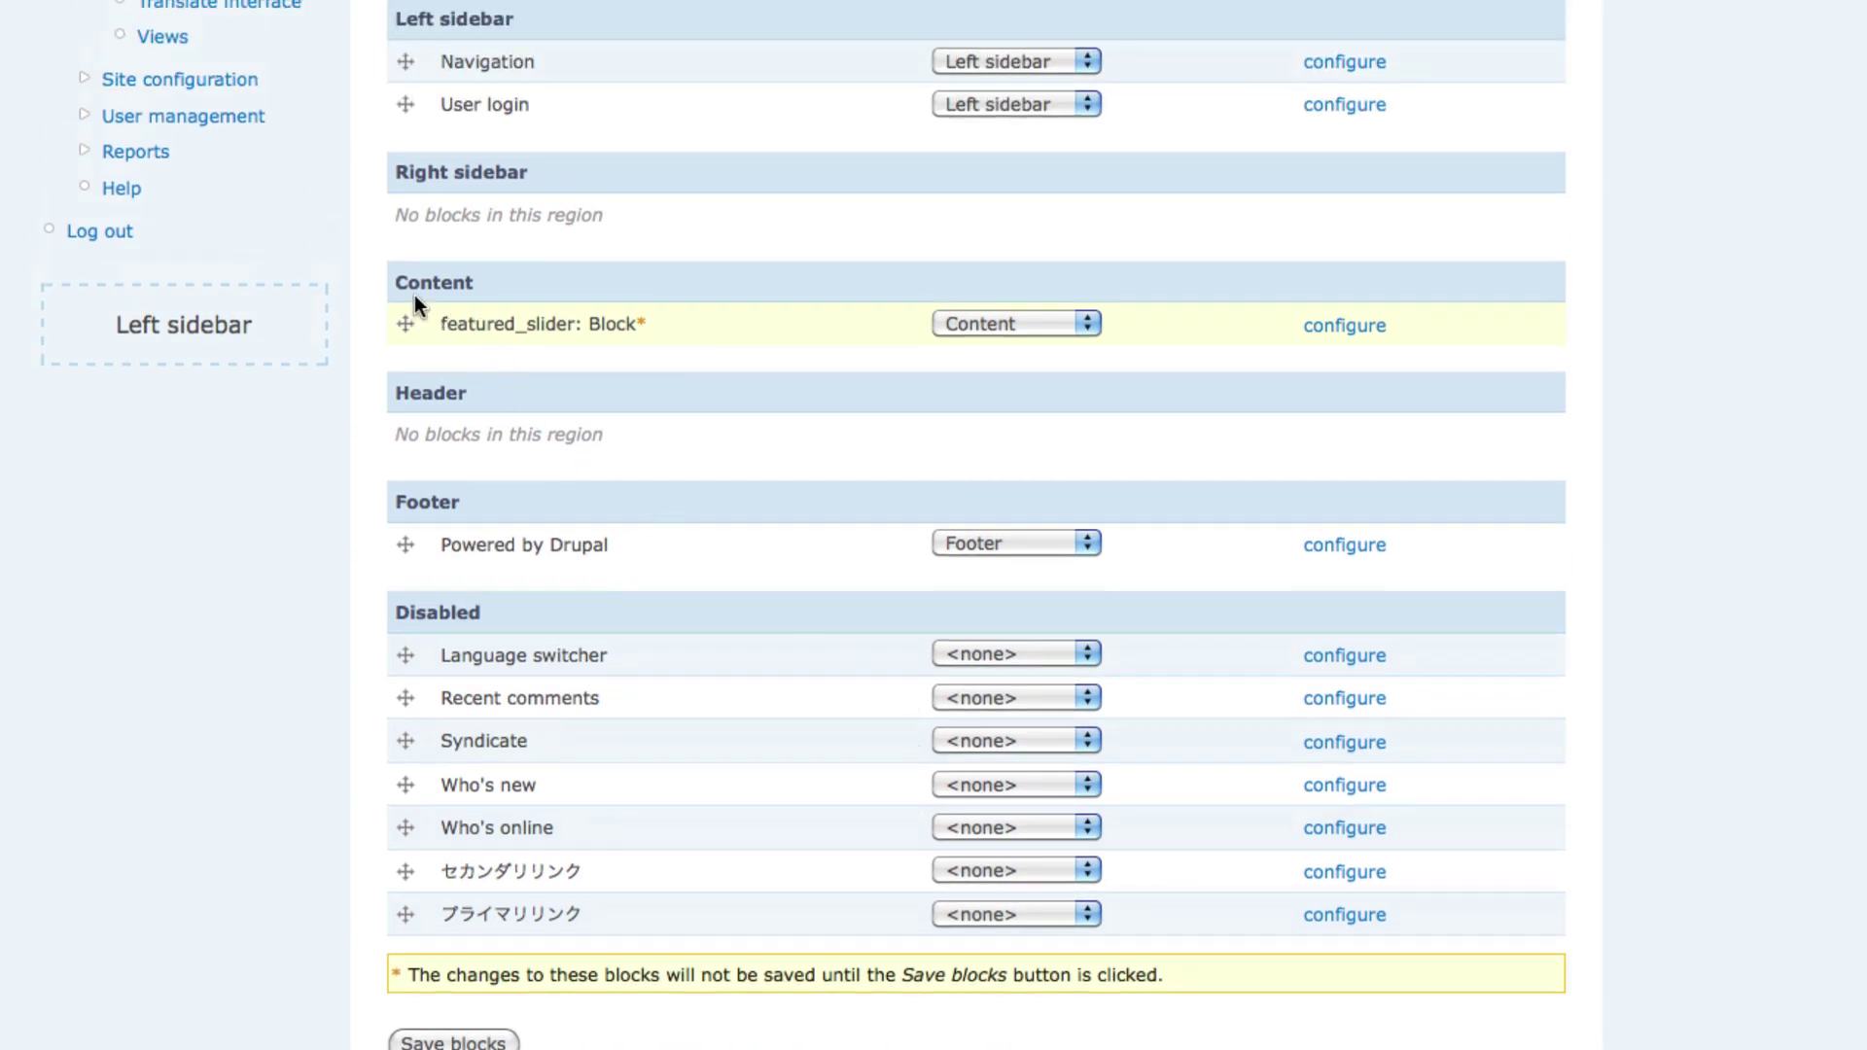
scroll(991, 321, "down", 1)
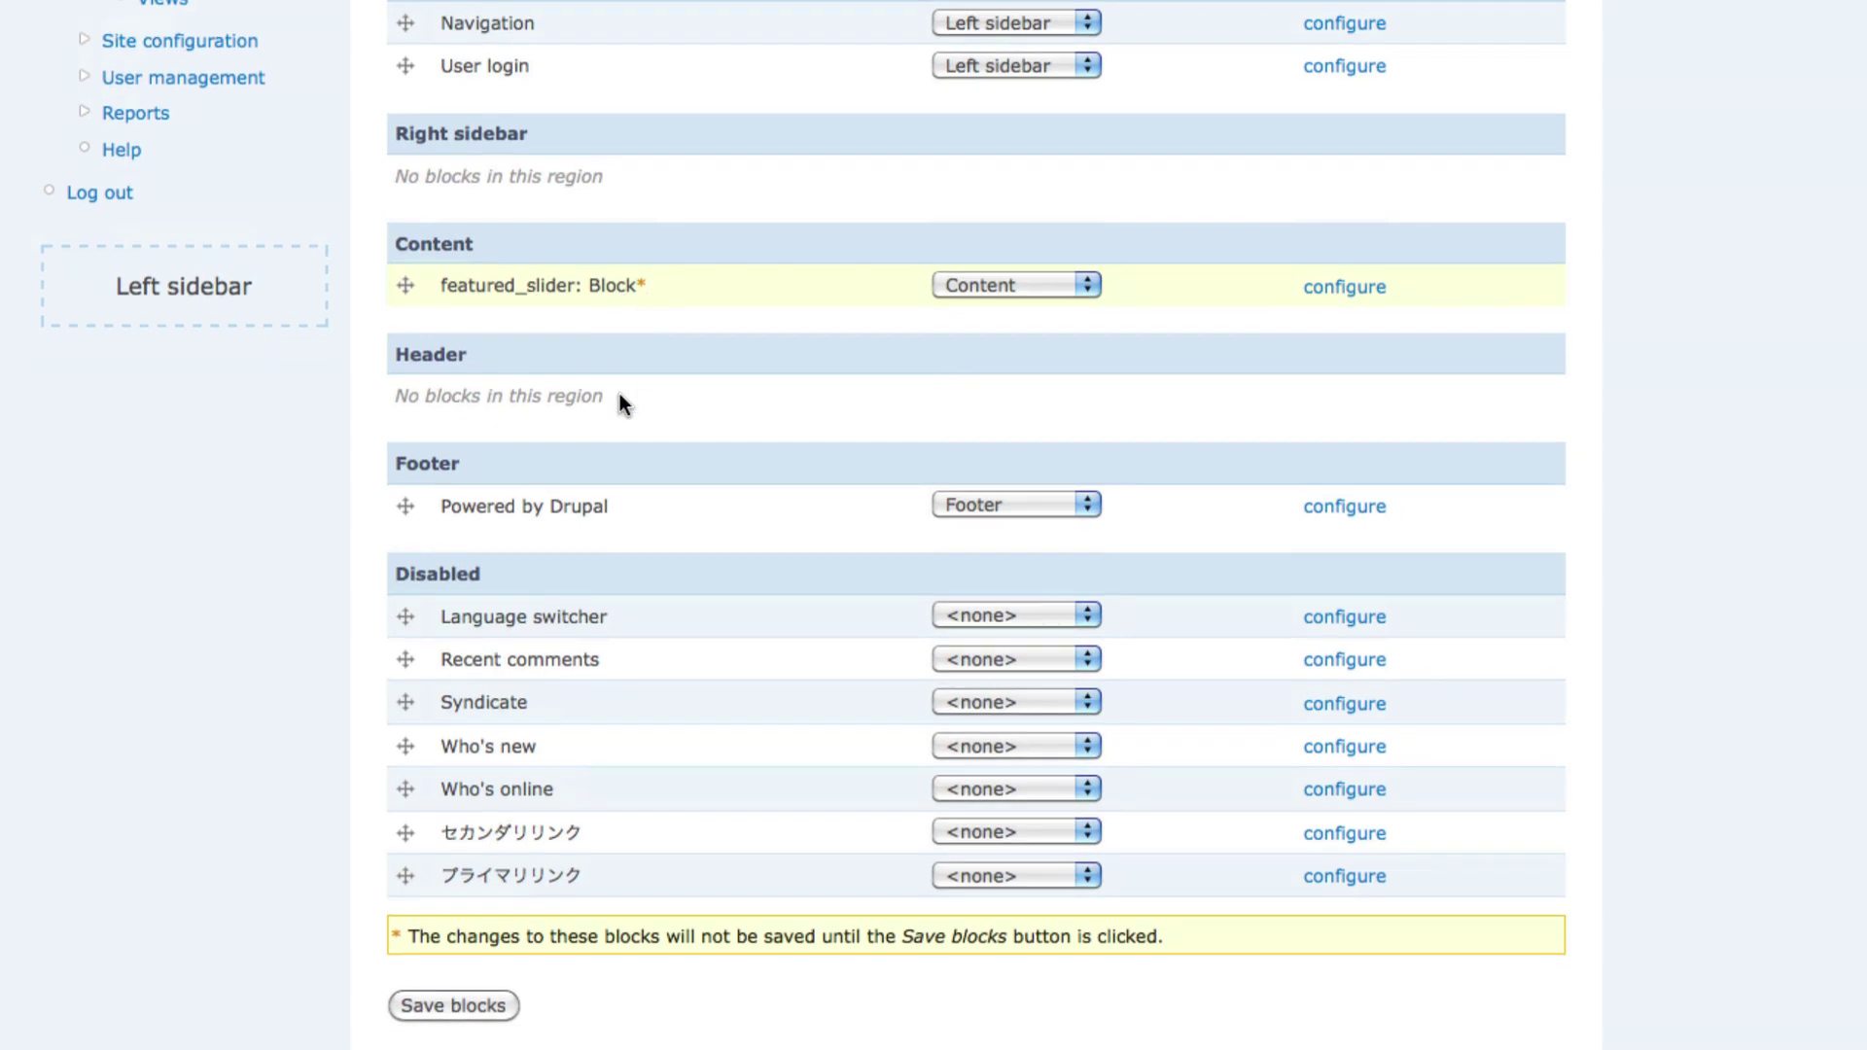
- Save the block placement and view the slider on the front page
left_click(475, 1007)
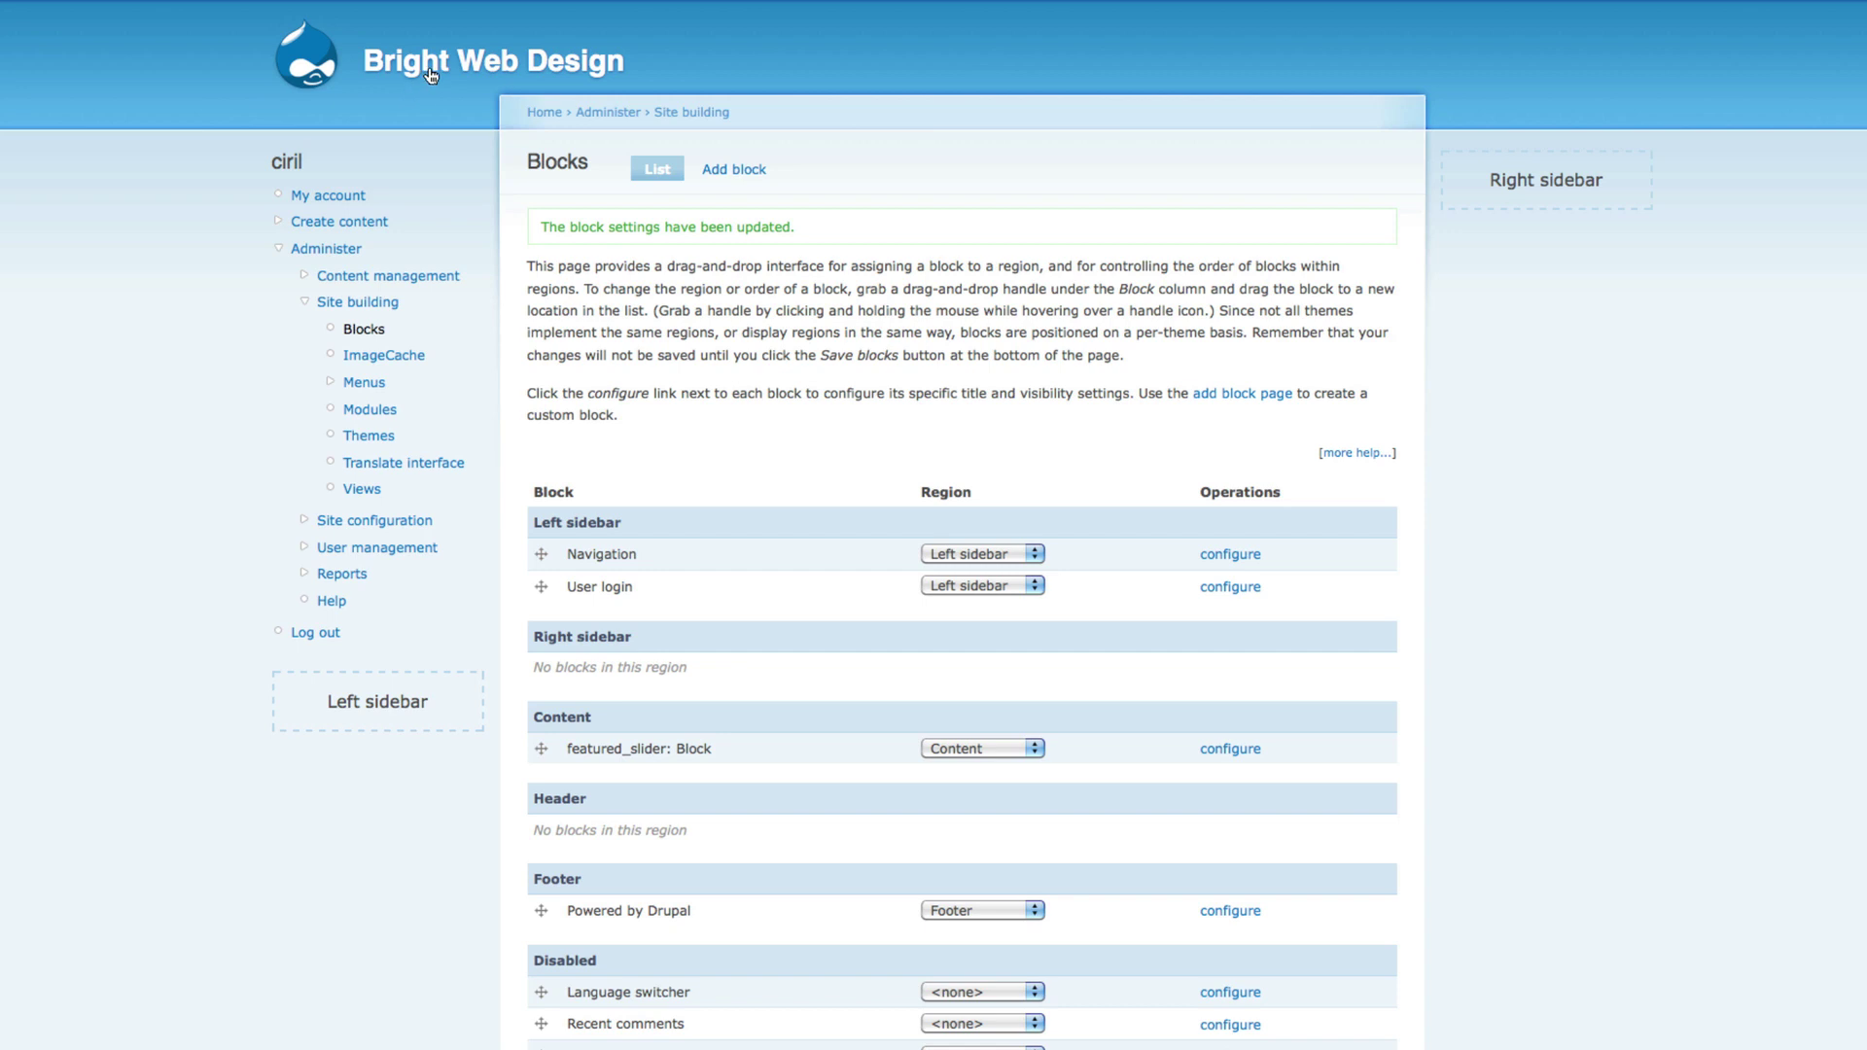
left_click(431, 76)
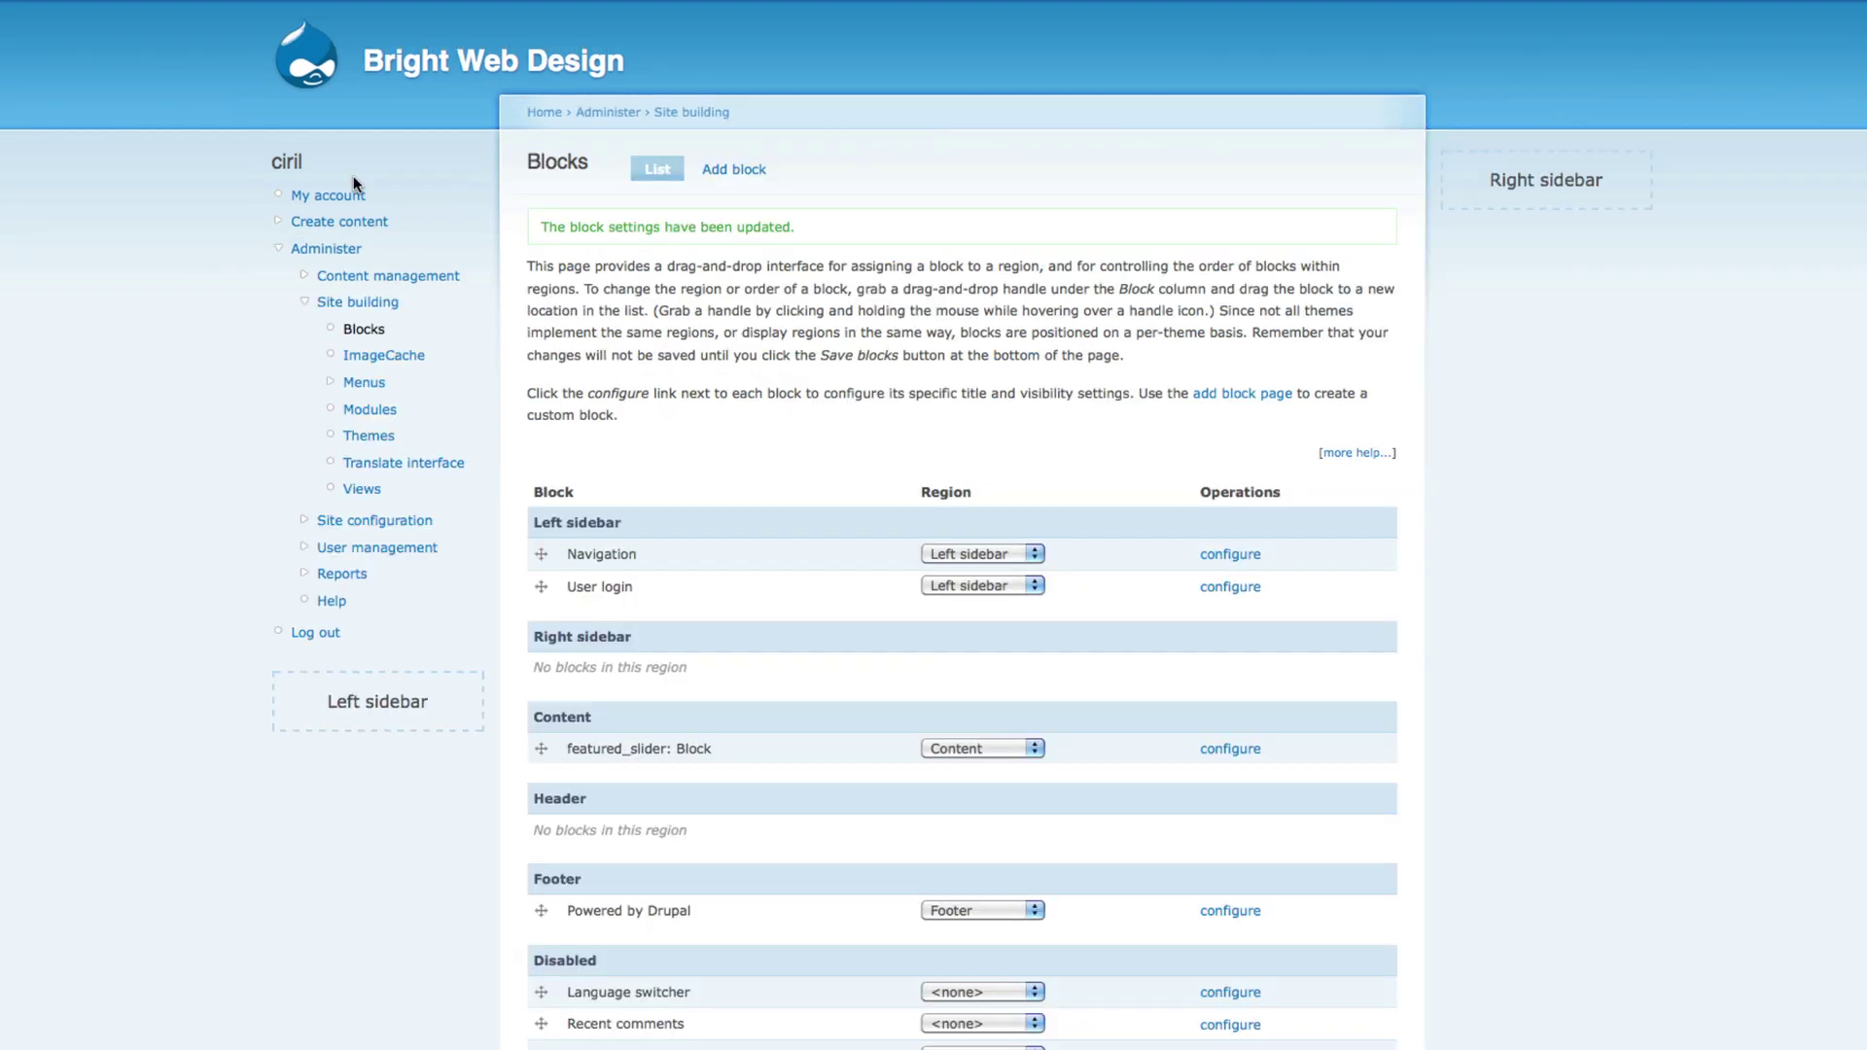
scroll(910, 447, "down", 3)
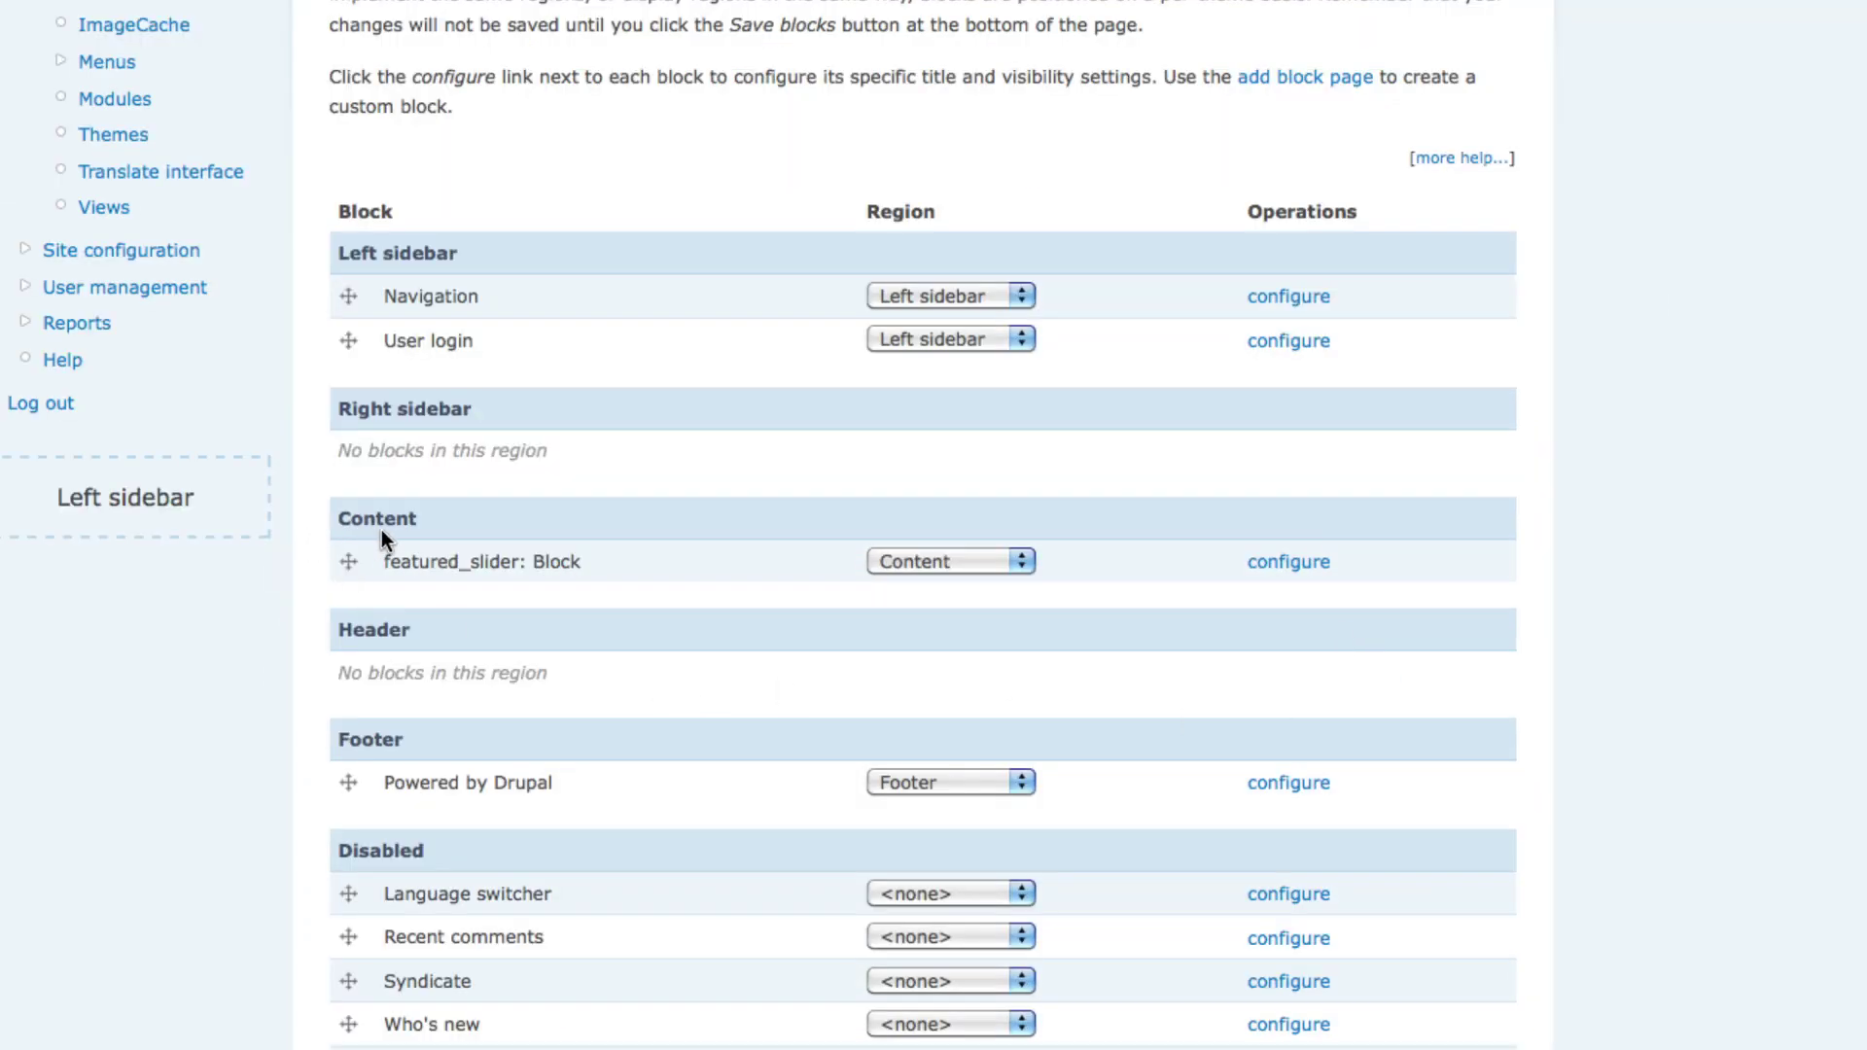
- Show featured_slider only on listed pages, entering <front>, and save the block
left_click_drag(386, 554, 638, 575)
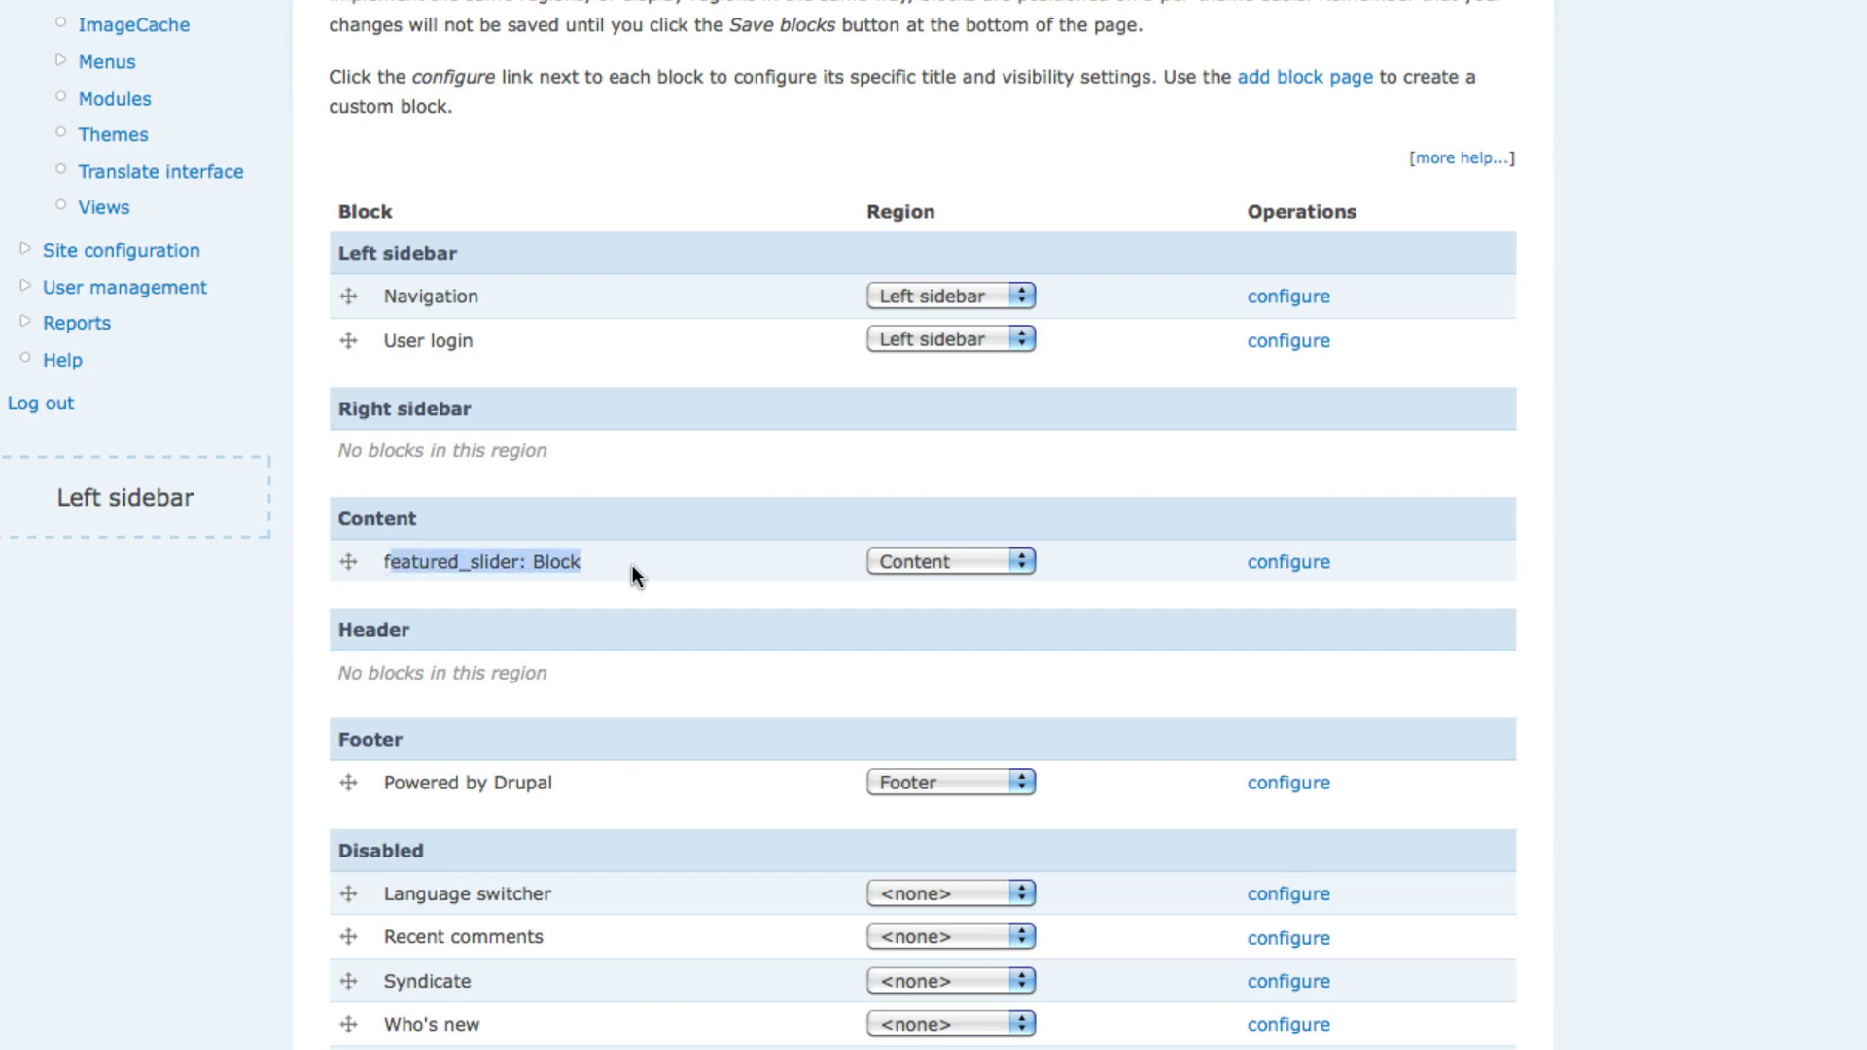
left_click(1287, 568)
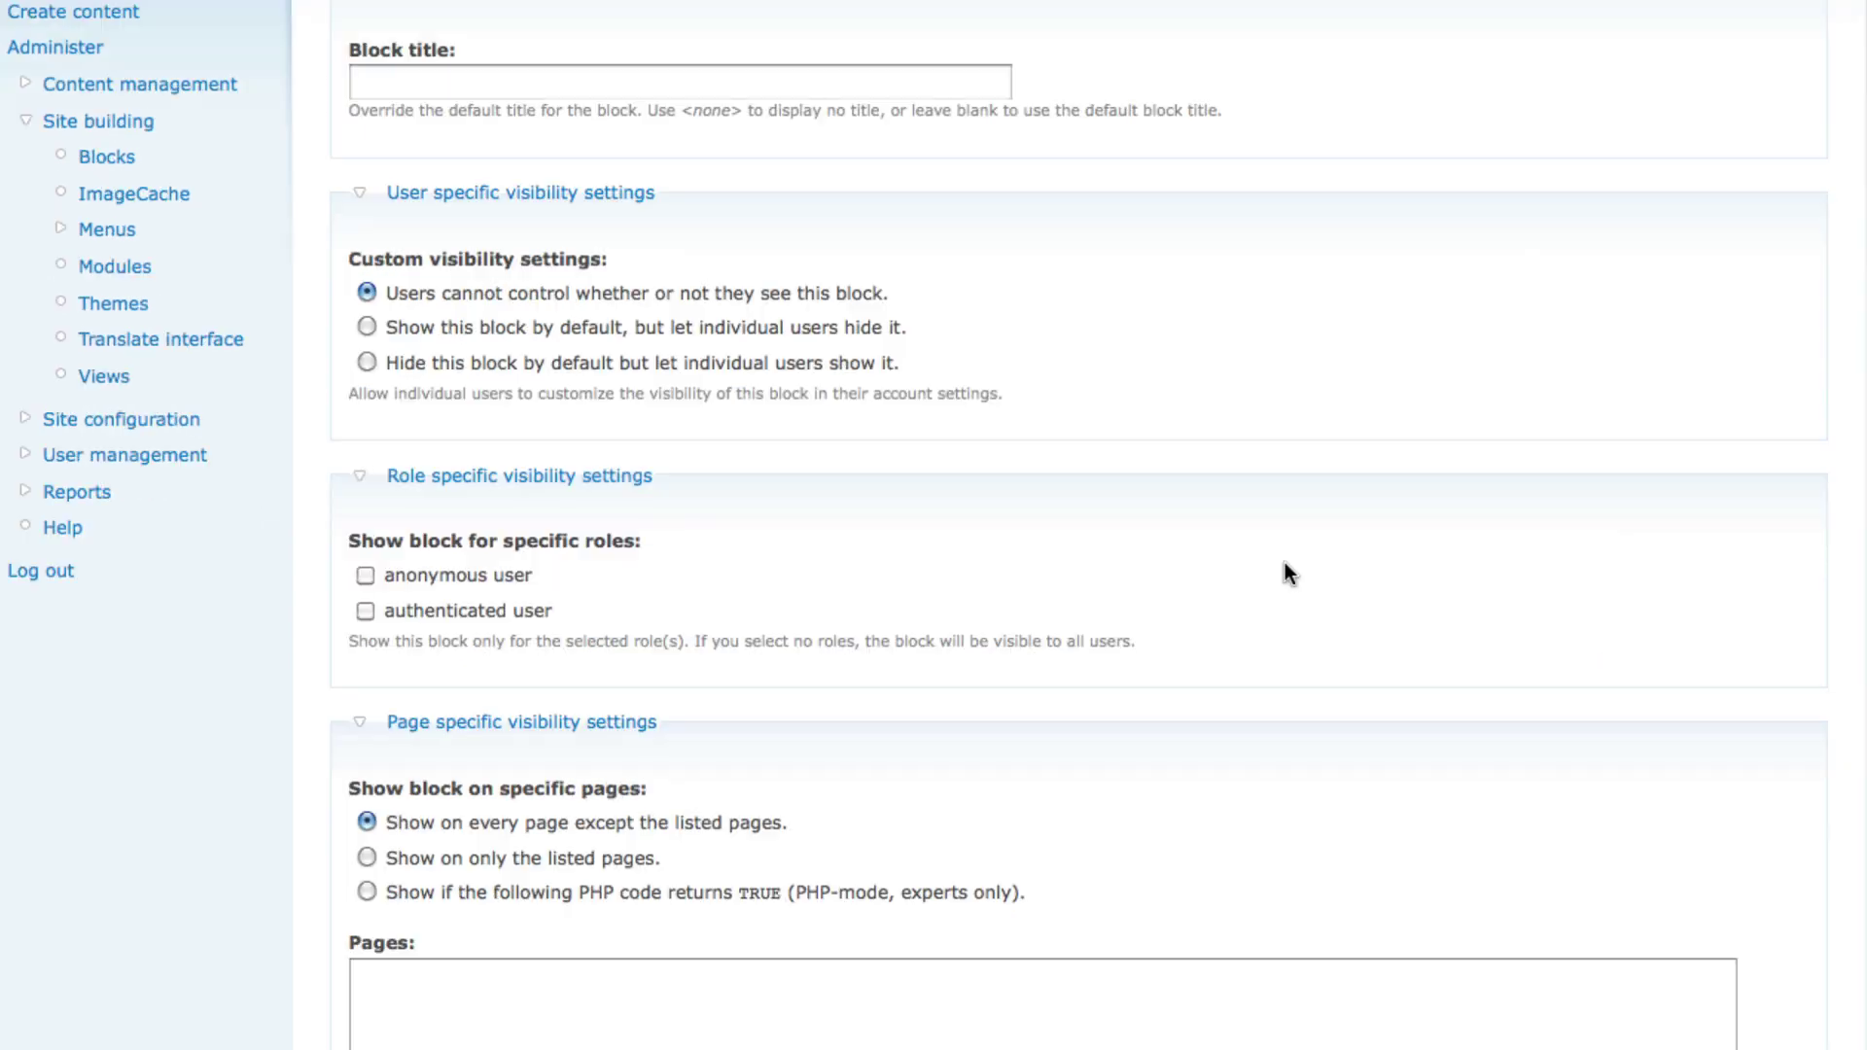
scroll(1248, 572, "down", 6)
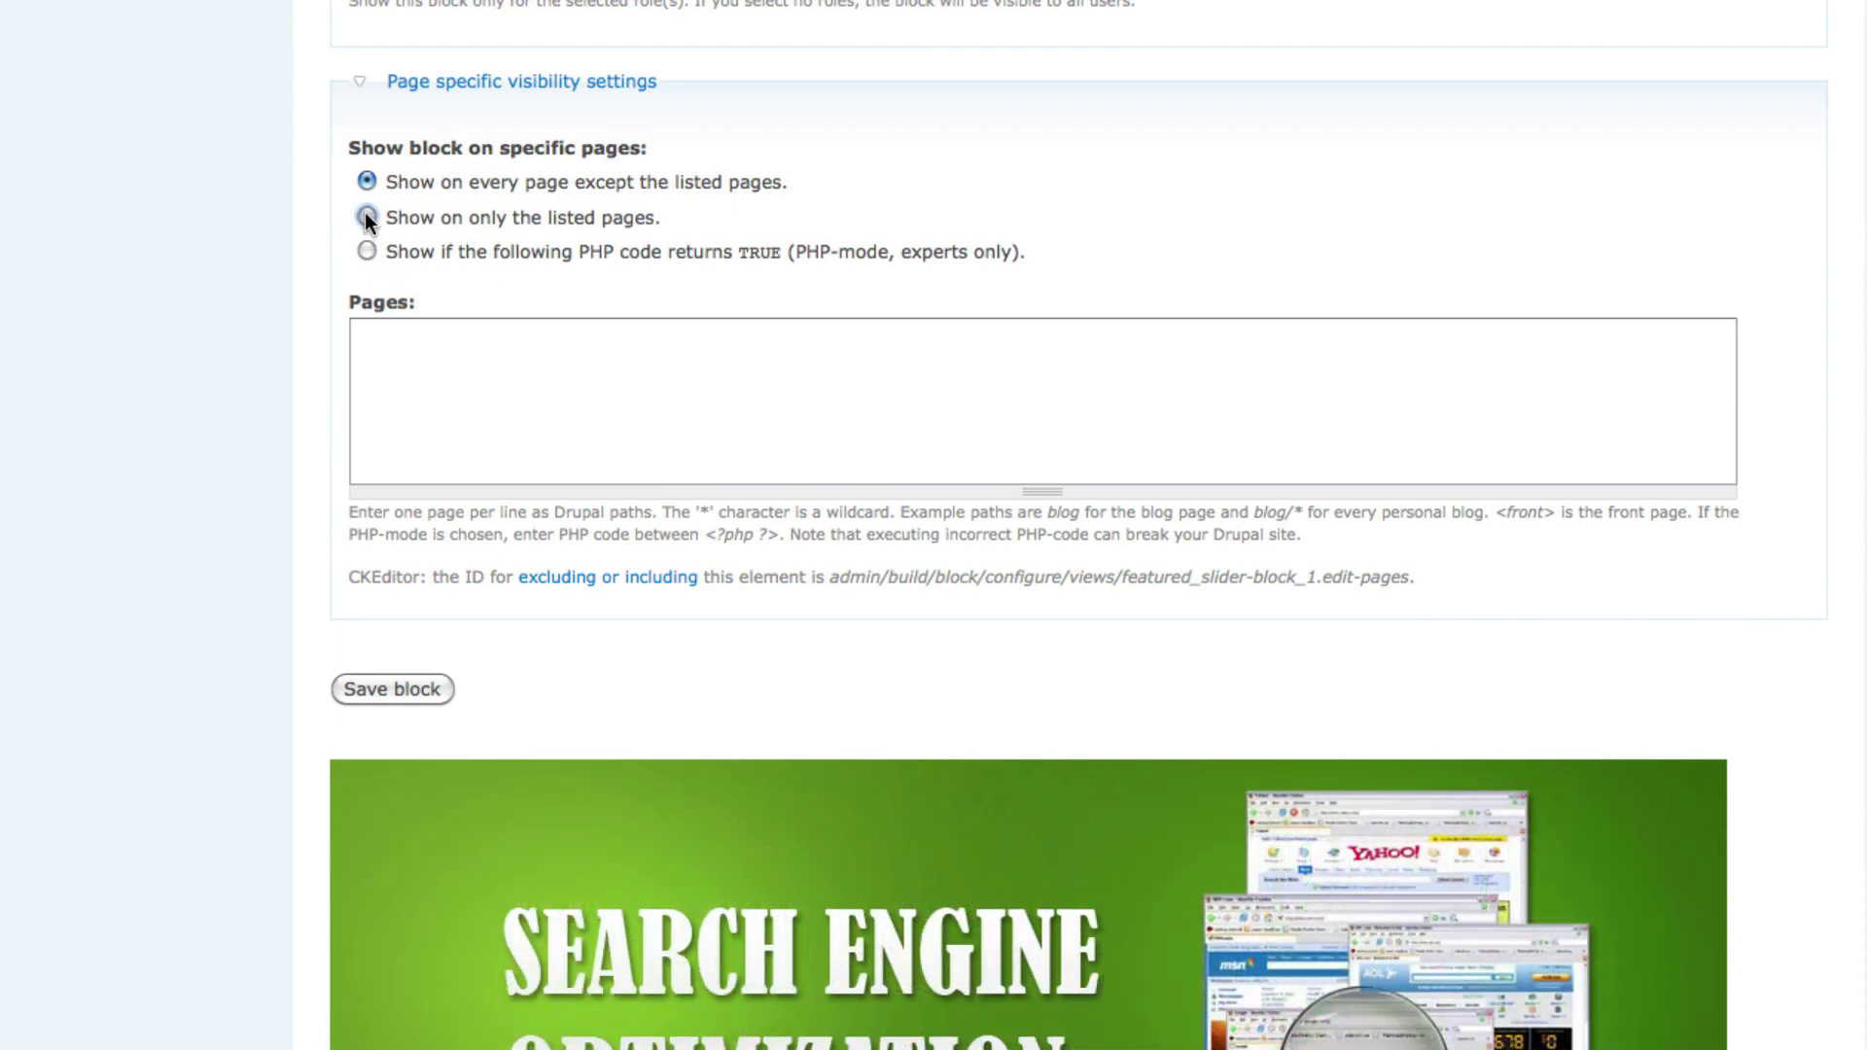
left_click(366, 216)
left_click(406, 354)
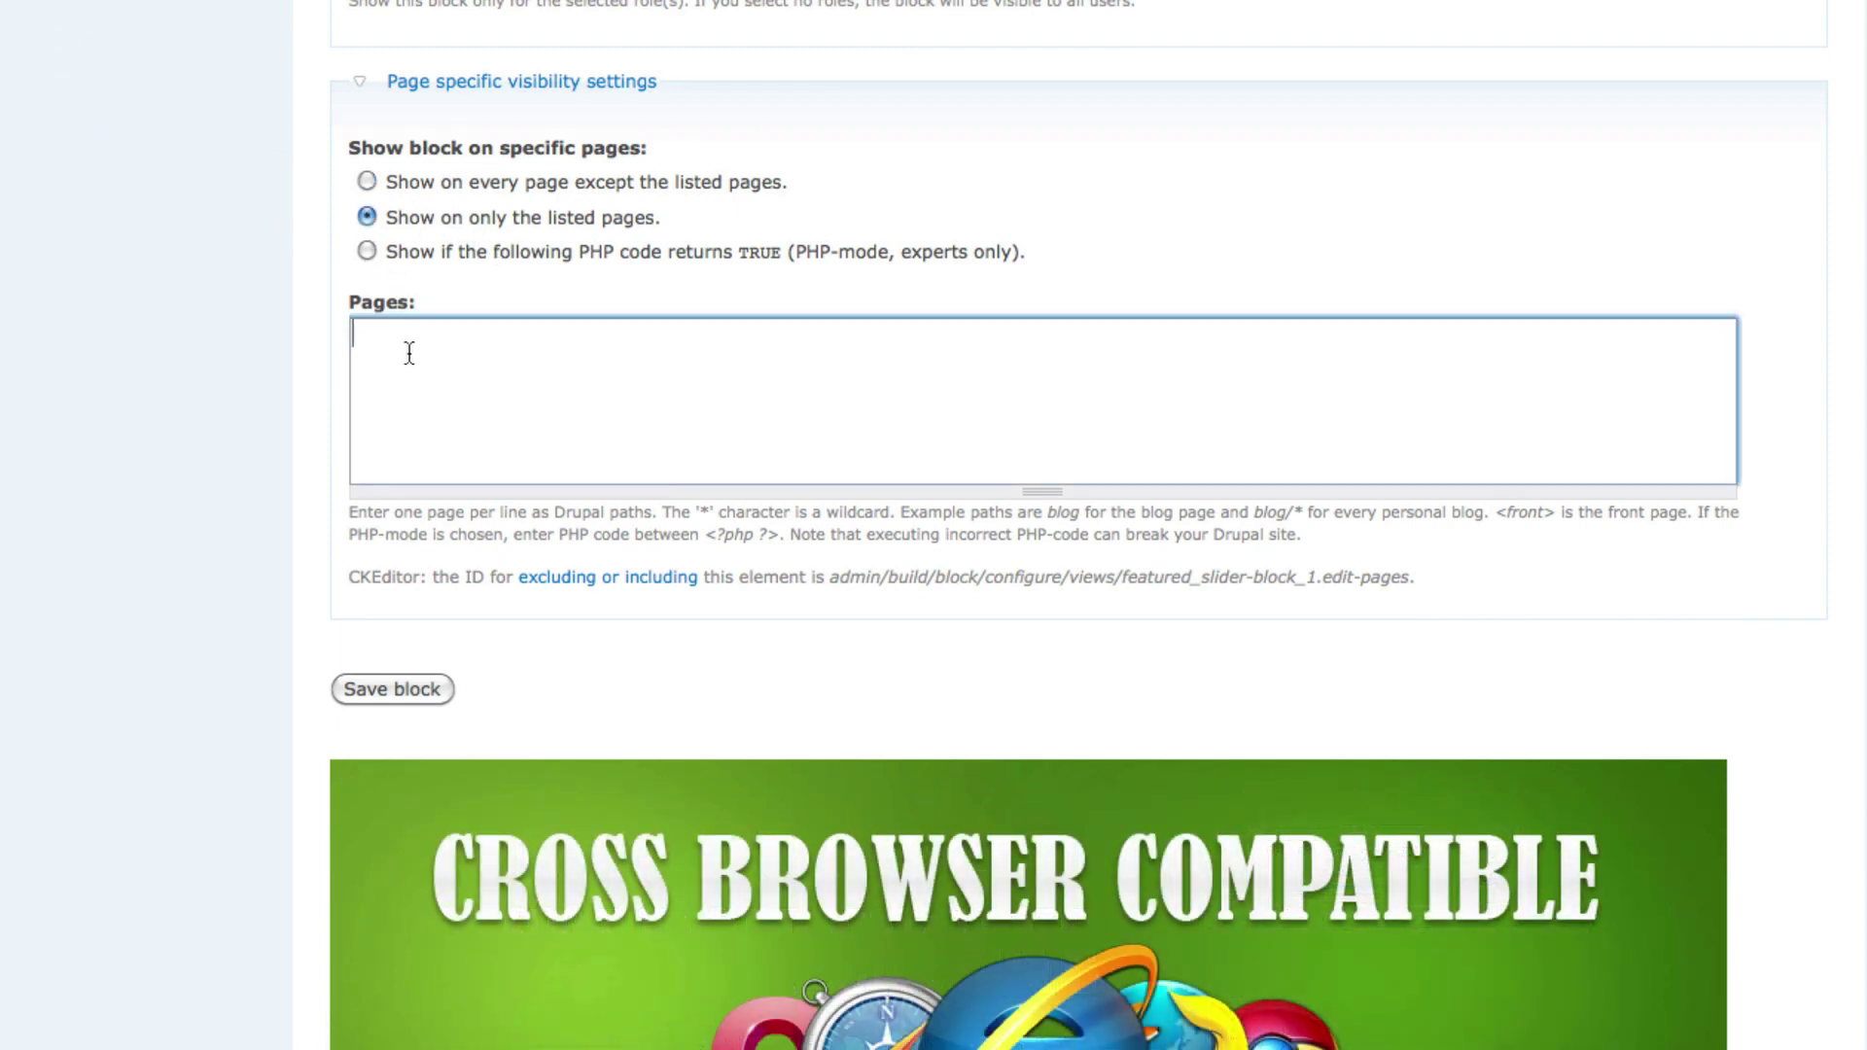
type("<front>")
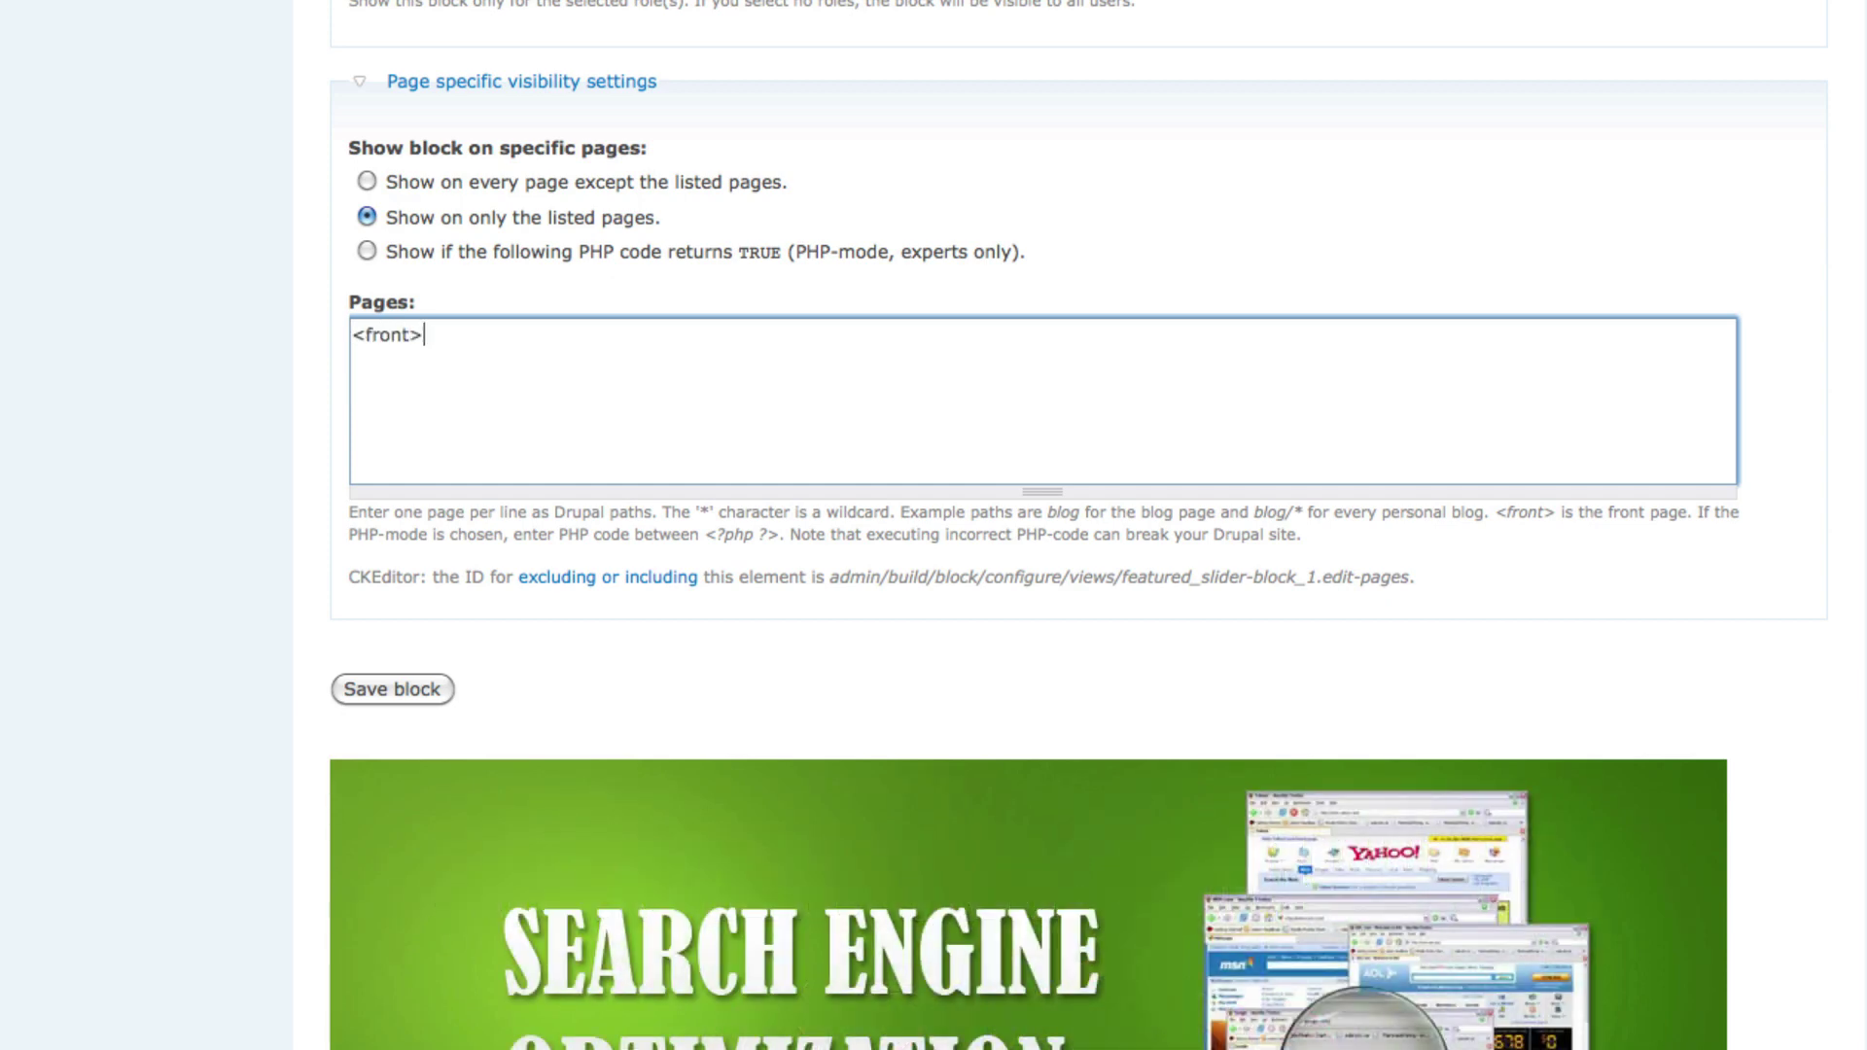
left_click(377, 689)
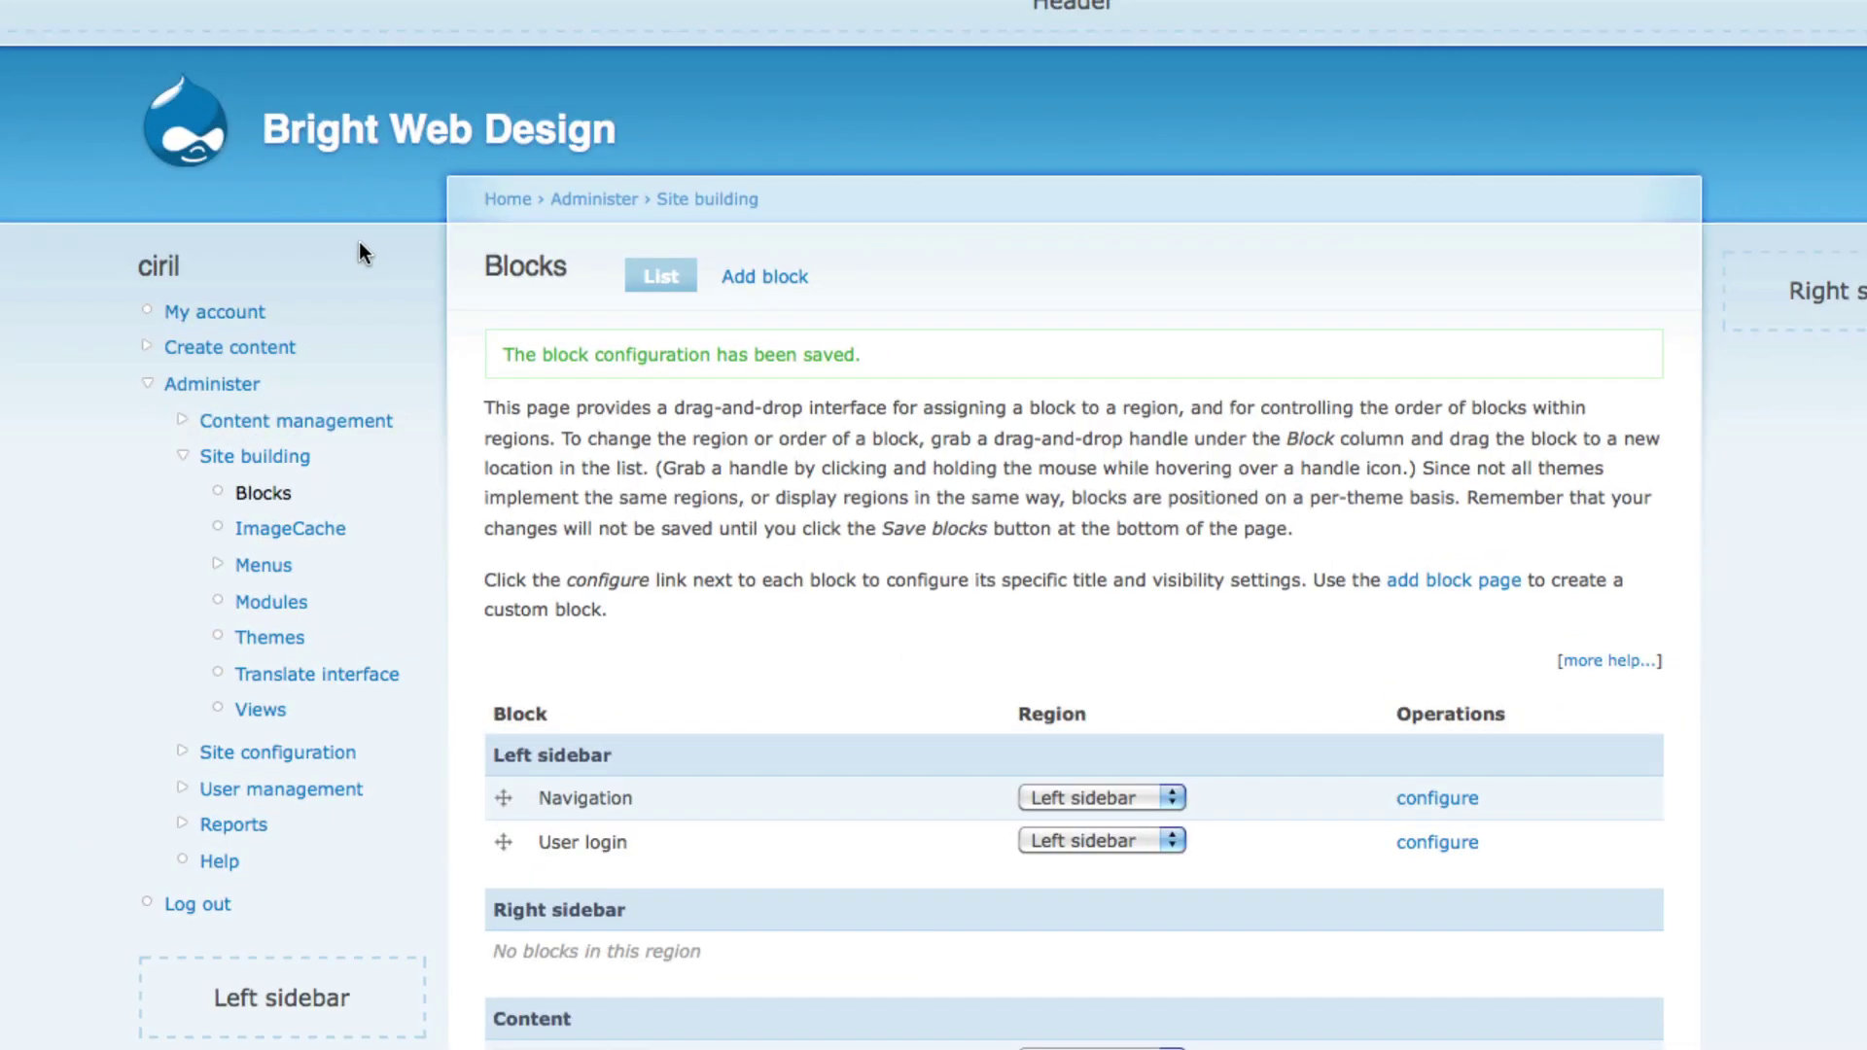
- Open the homepage and scroll down to the rotating Nivo slider
left_click(380, 131)
scroll(797, 44, "down", 5)
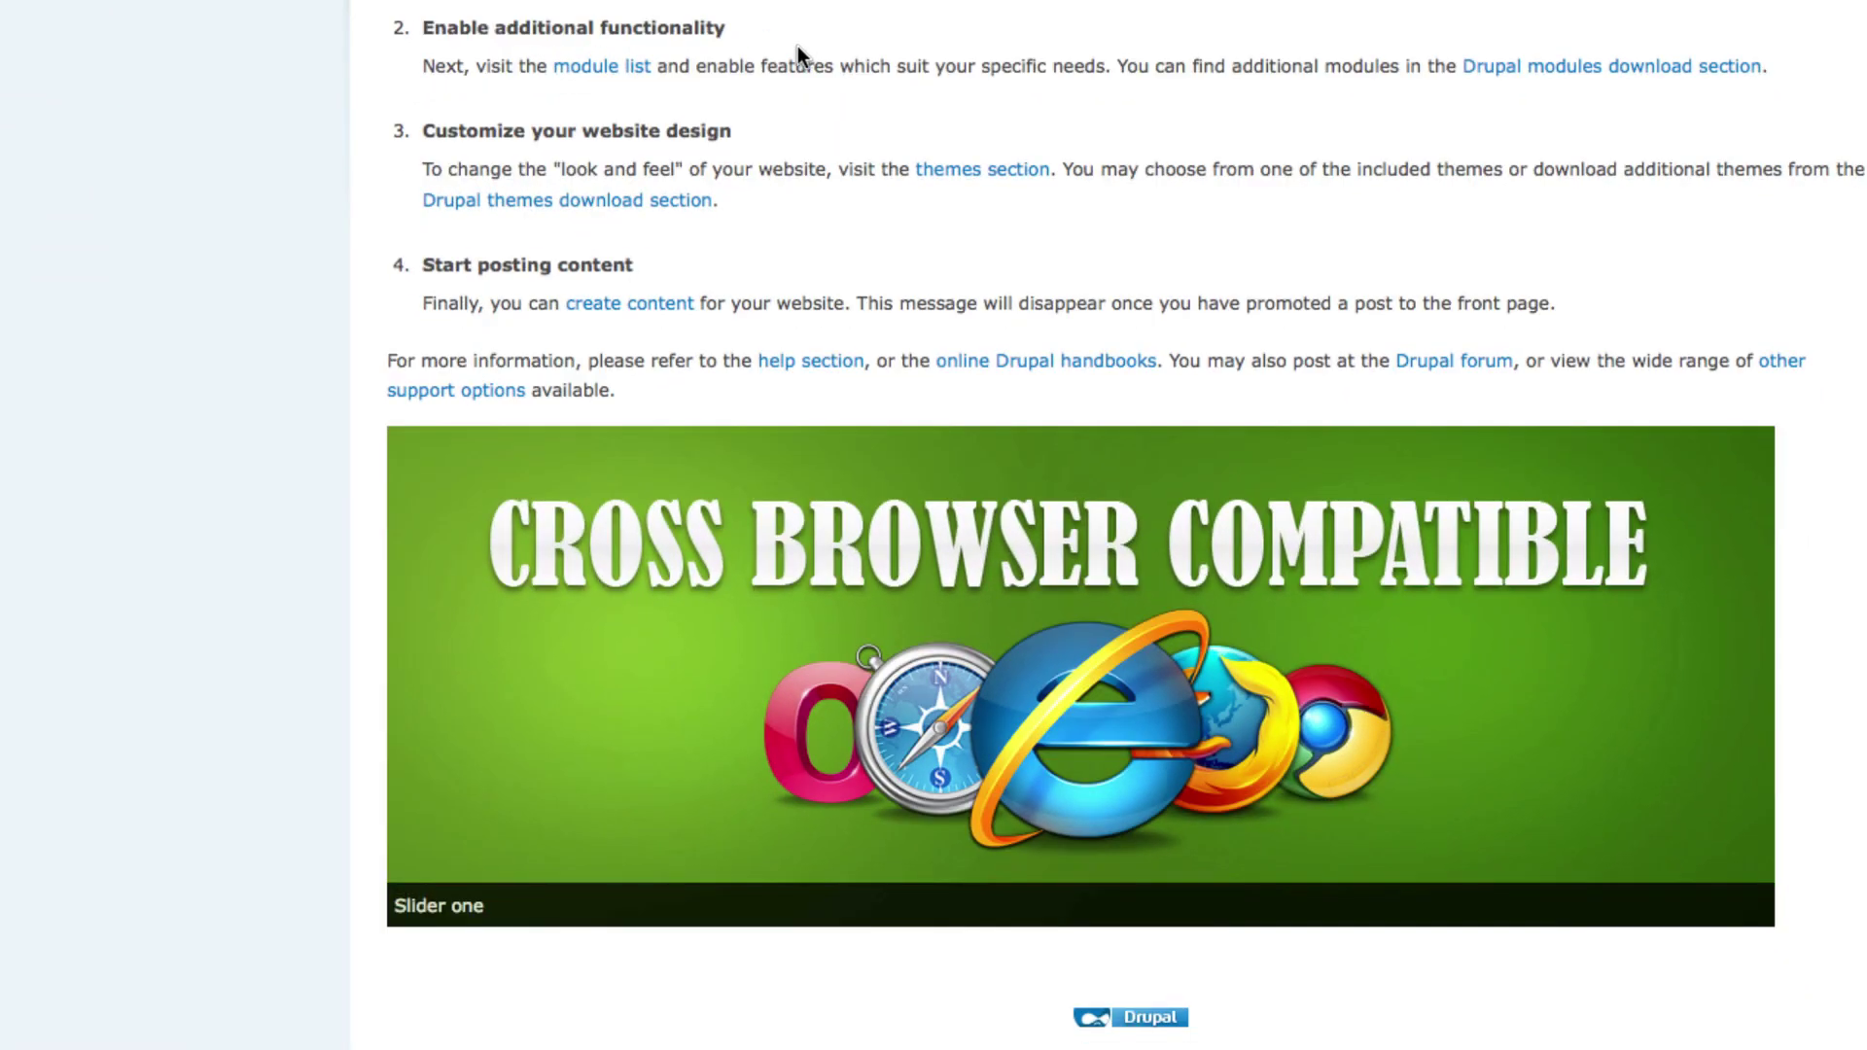